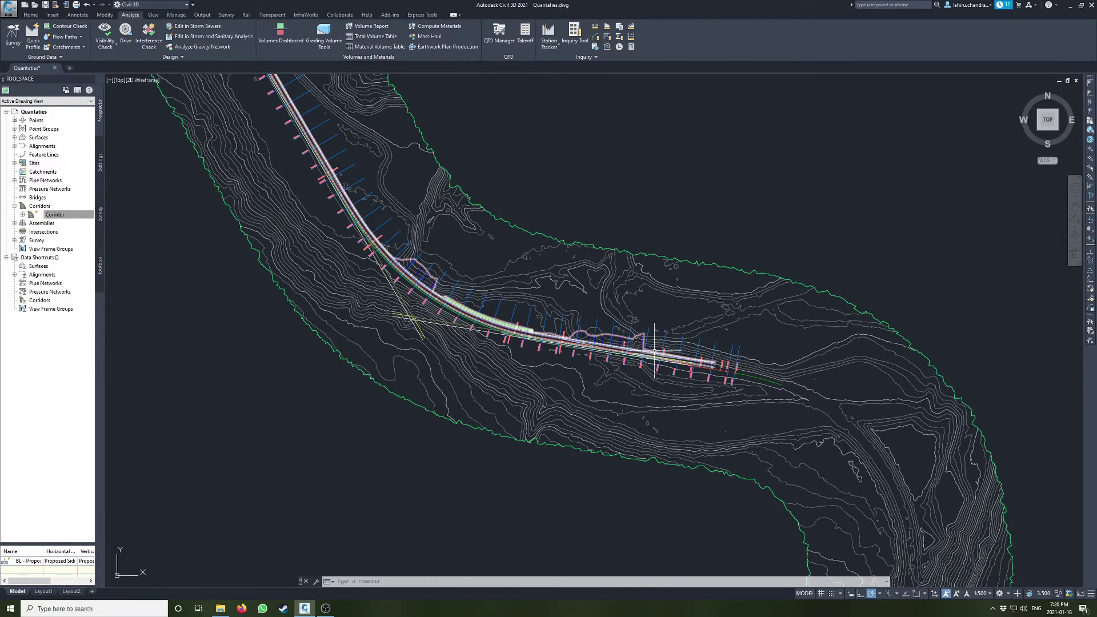
# Step: Look over the corridor plan, the profile view, the section views and the assemblies in the drawing
pyautogui.scroll(2, 636, 339)
pyautogui.scroll(-8, 636, 339)
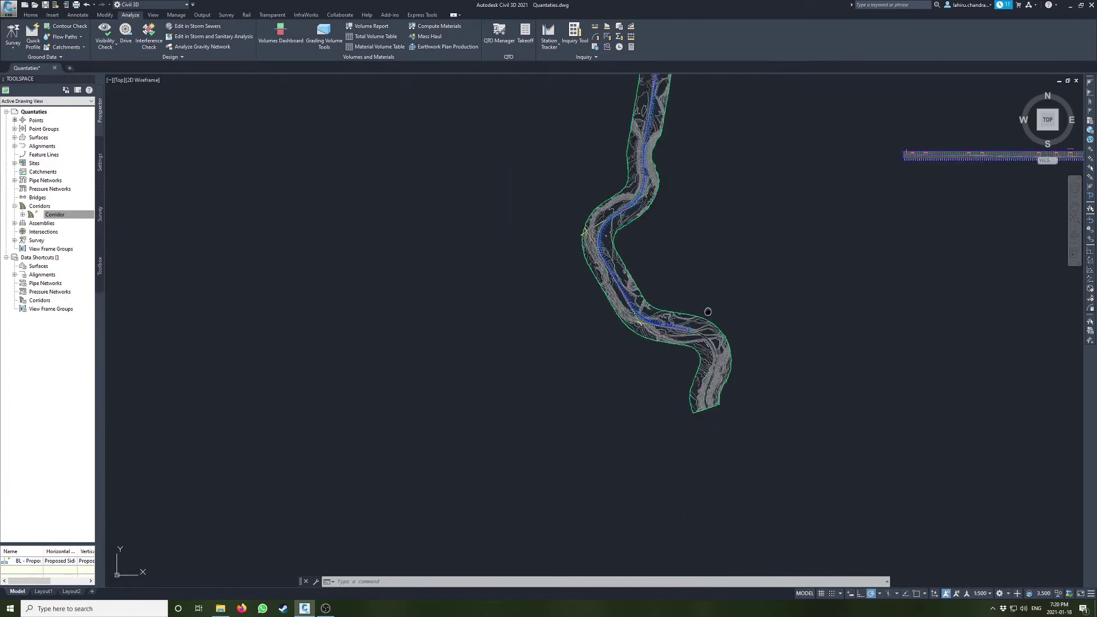
pyautogui.moveTo(1057, 204); pyautogui.dragTo(602, 306, button='middle')
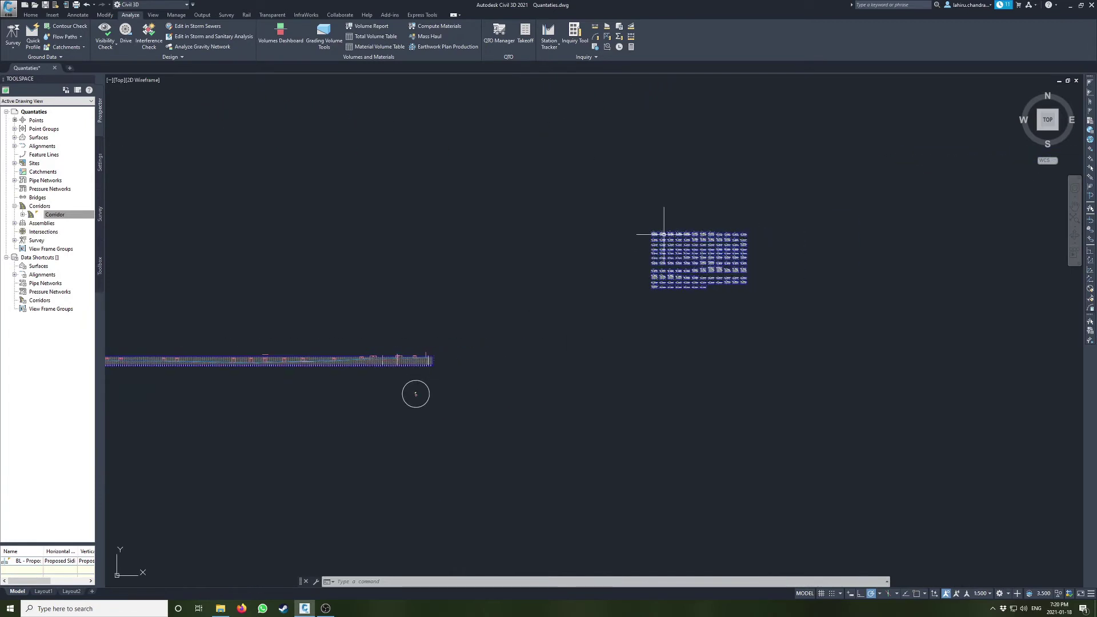
pyautogui.scroll(4, 618, 245)
pyautogui.scroll(-5, 515, 302)
pyautogui.moveTo(507, 309); pyautogui.dragTo(855, 209, button='middle')
pyautogui.scroll(-2, 855, 209)
pyautogui.moveTo(854, 284); pyautogui.dragTo(749, 325, button='middle')
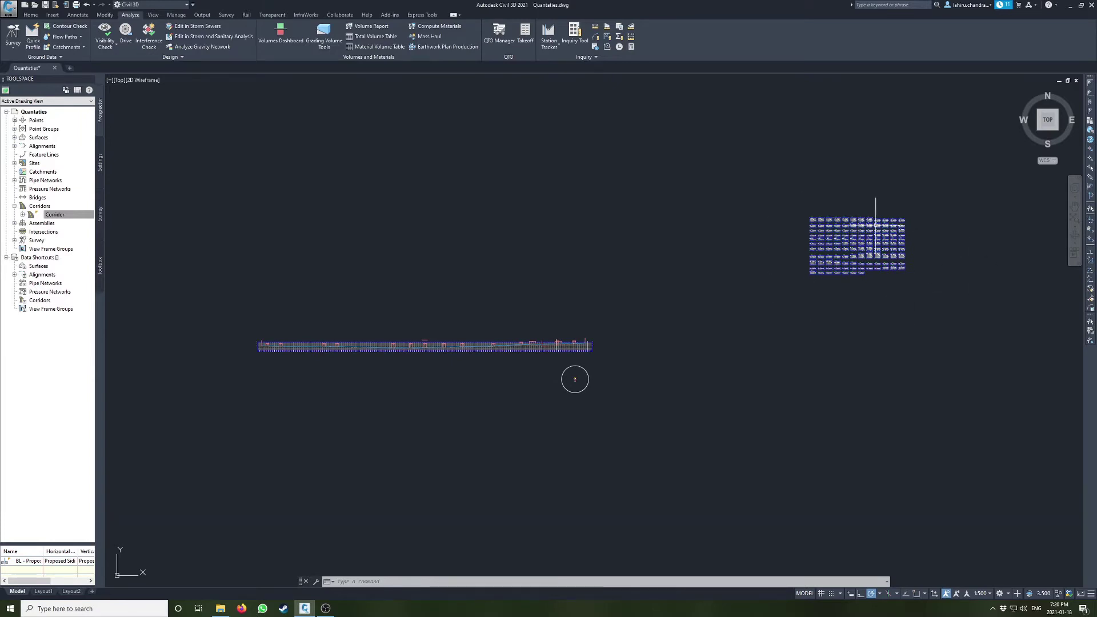
pyautogui.scroll(2, 875, 219)
pyautogui.scroll(4, 875, 219)
pyautogui.scroll(-2, 600, 282)
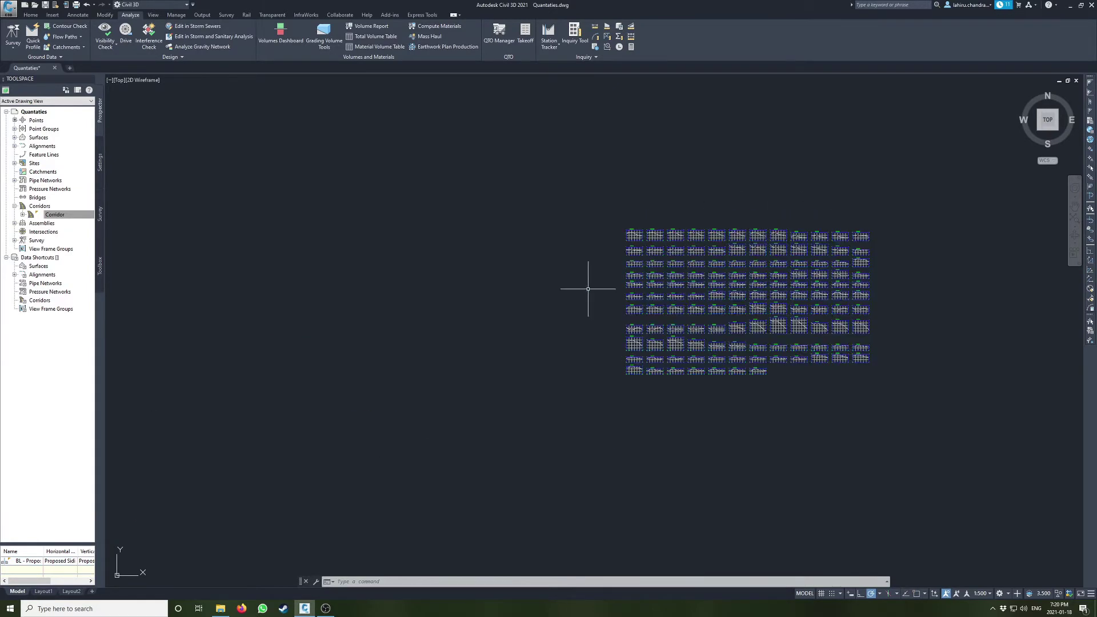
pyautogui.moveTo(514, 326); pyautogui.dragTo(794, 177, button='middle')
pyautogui.scroll(6, 312, 492)
pyautogui.moveTo(270, 497); pyautogui.dragTo(437, 437, button='middle')
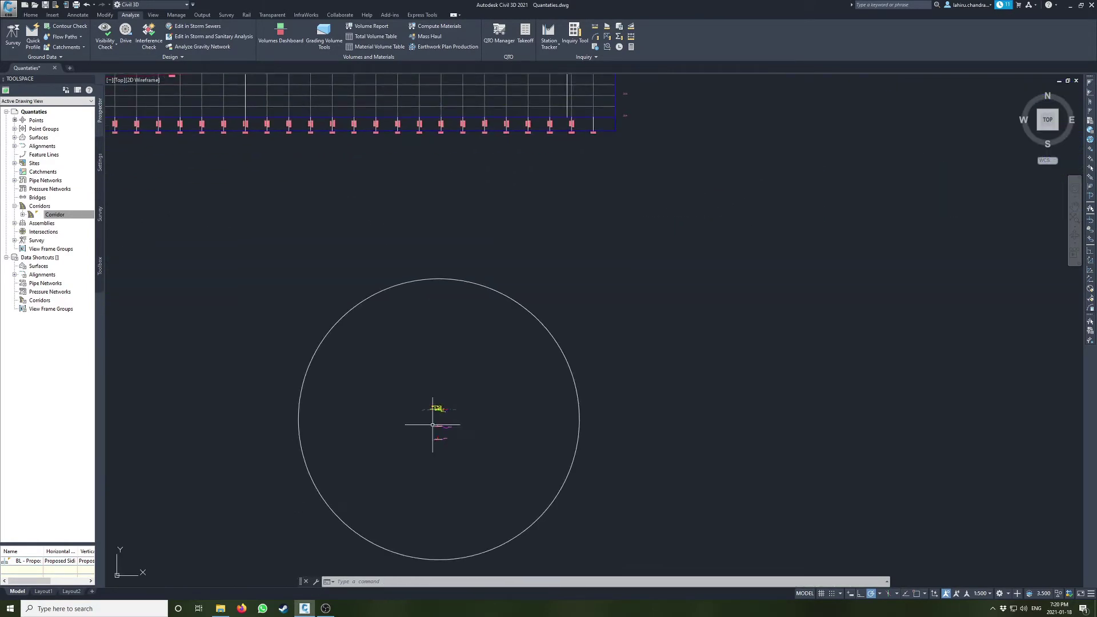
# Step: Add a new corridor surface named Datum in the properties of the corridor
pyautogui.rightClick(58, 214)
pyautogui.click(86, 220)
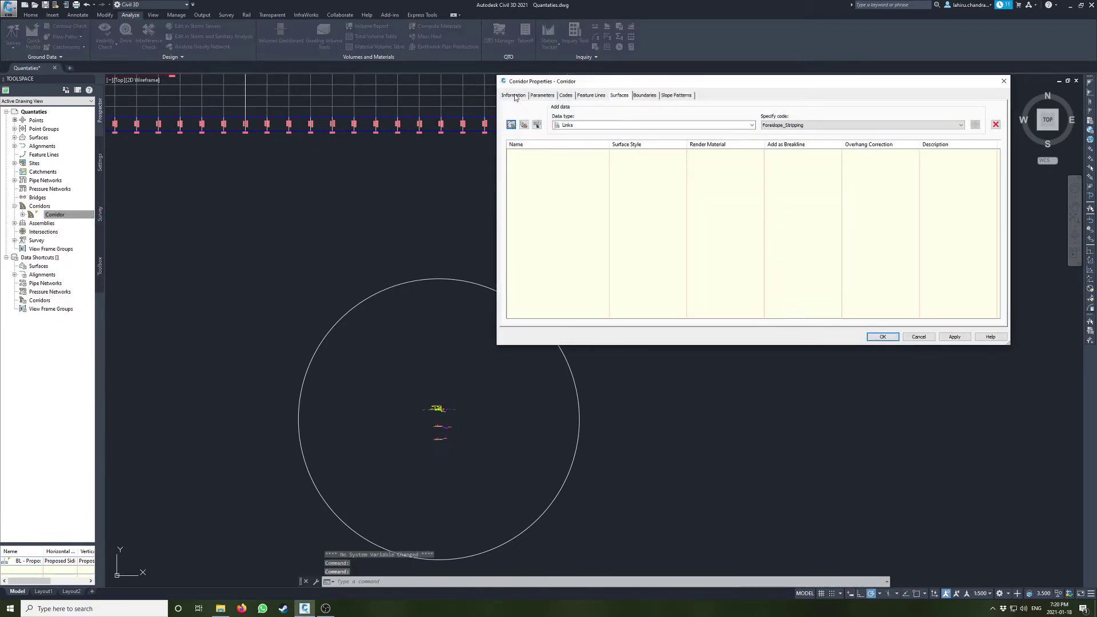
pyautogui.moveTo(550, 83); pyautogui.dragTo(527, 131)
pyautogui.click(486, 145)
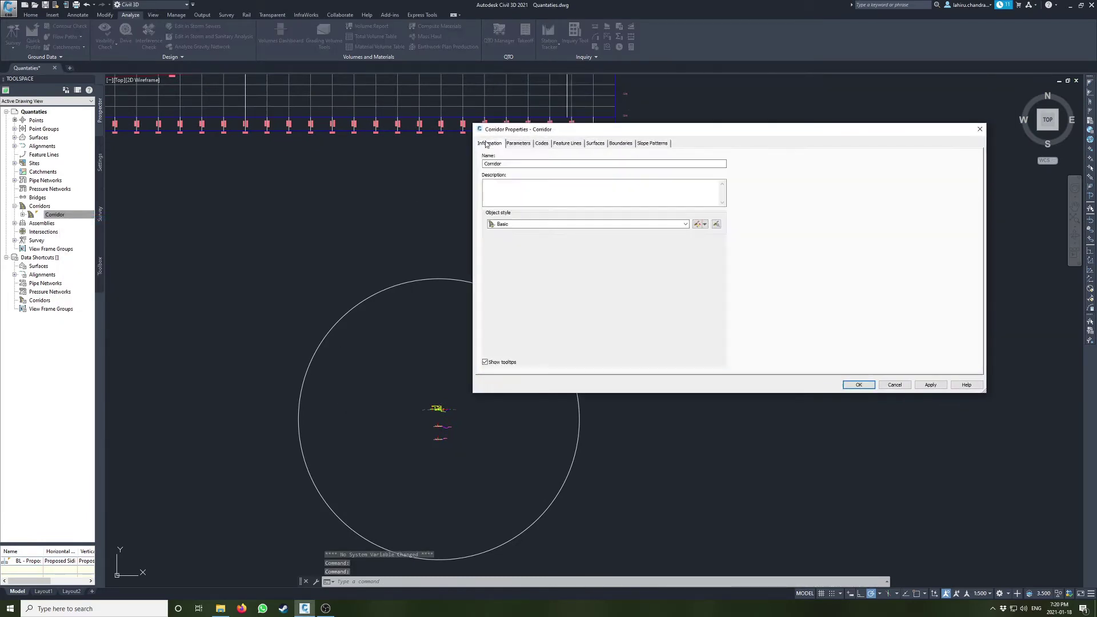
pyautogui.click(595, 144)
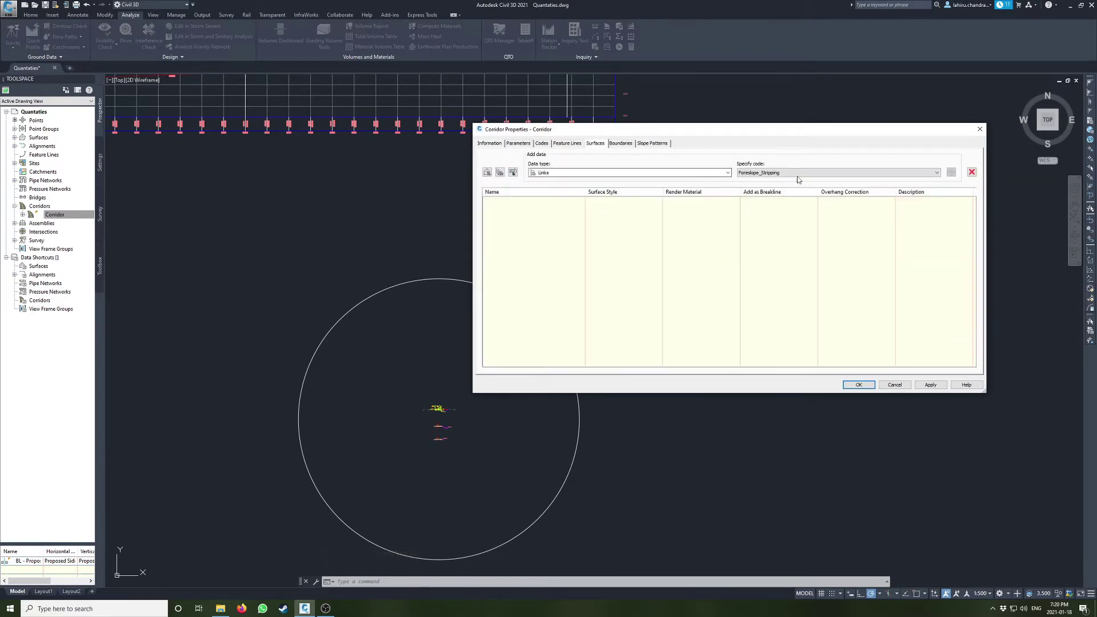
pyautogui.click(487, 173)
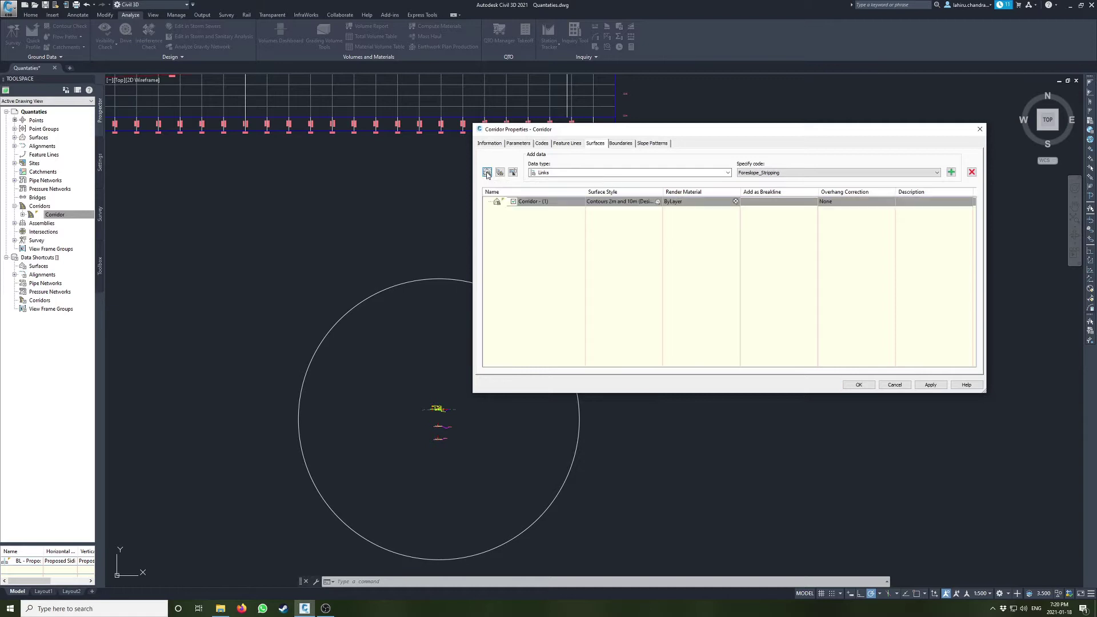
pyautogui.click(551, 201)
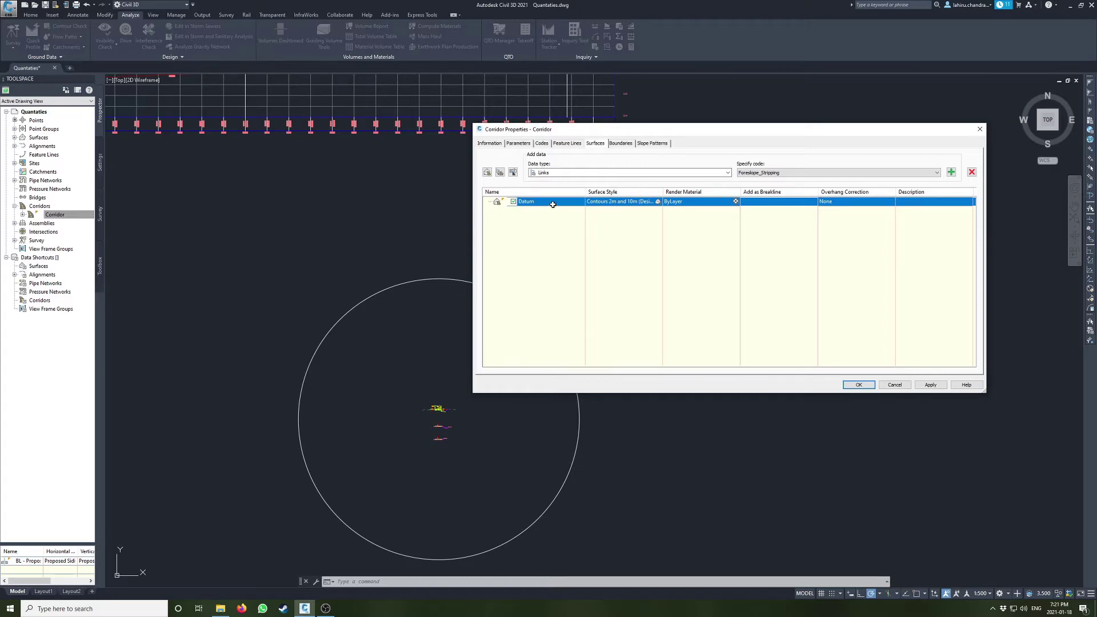
# Step: Review the available surface styles and add the Datum link code to the Datum surface
pyautogui.click(818, 173)
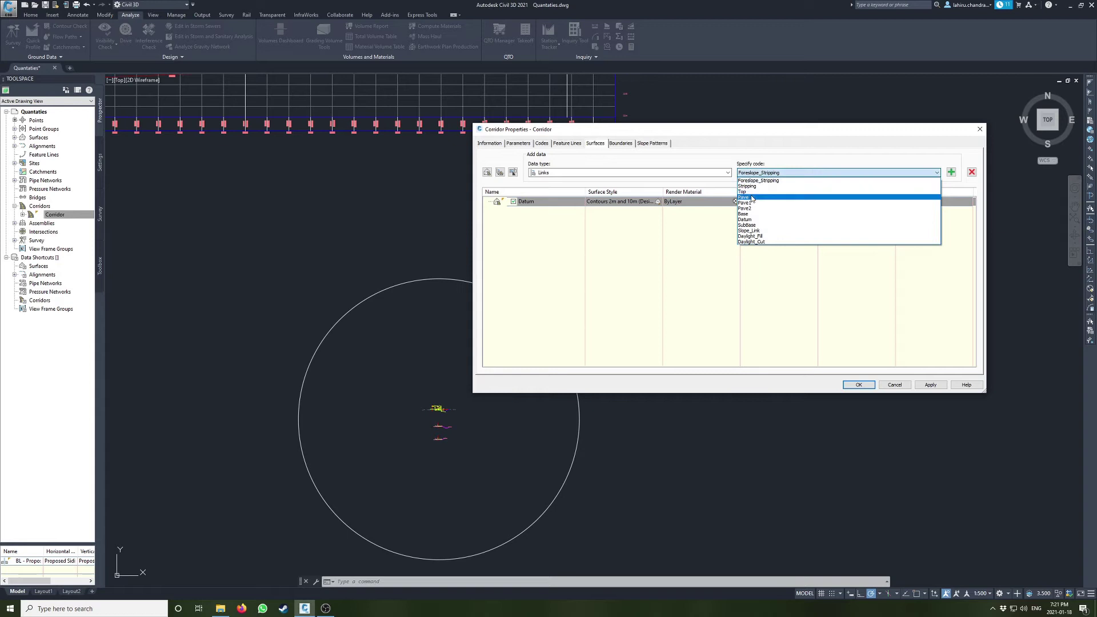
pyautogui.click(746, 219)
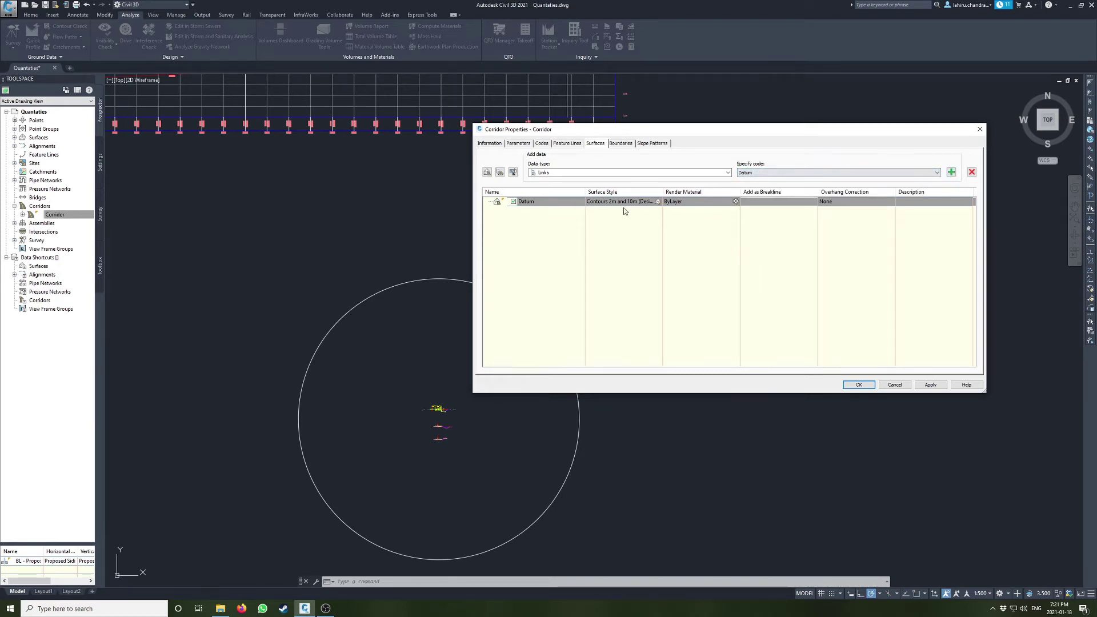
pyautogui.click(661, 202)
pyautogui.click(398, 217)
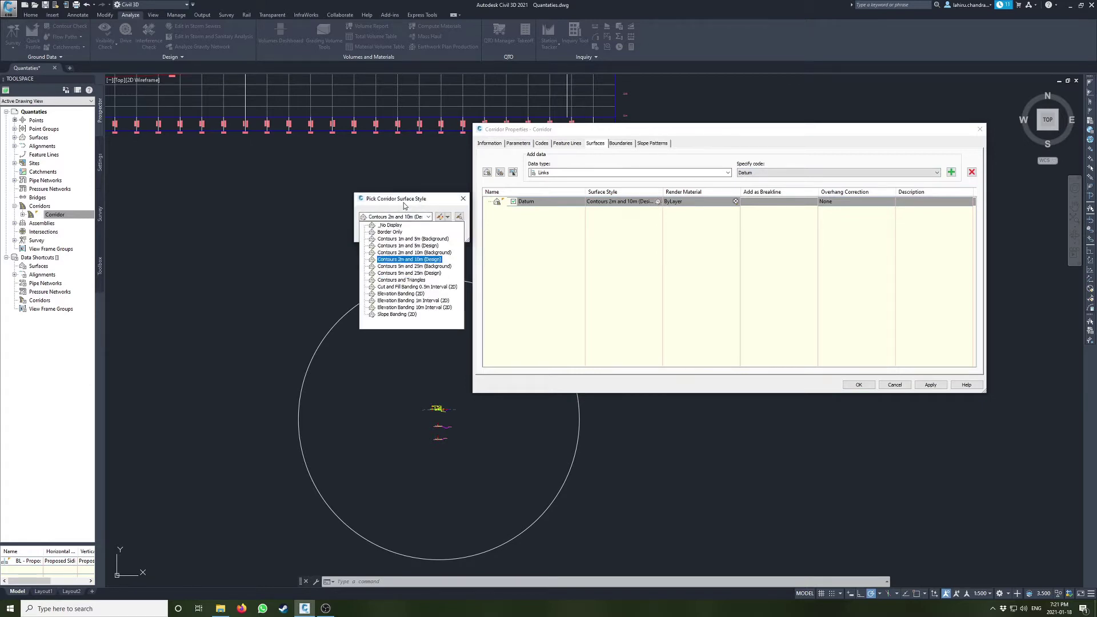
pyautogui.click(404, 205)
pyautogui.click(394, 235)
pyautogui.click(951, 172)
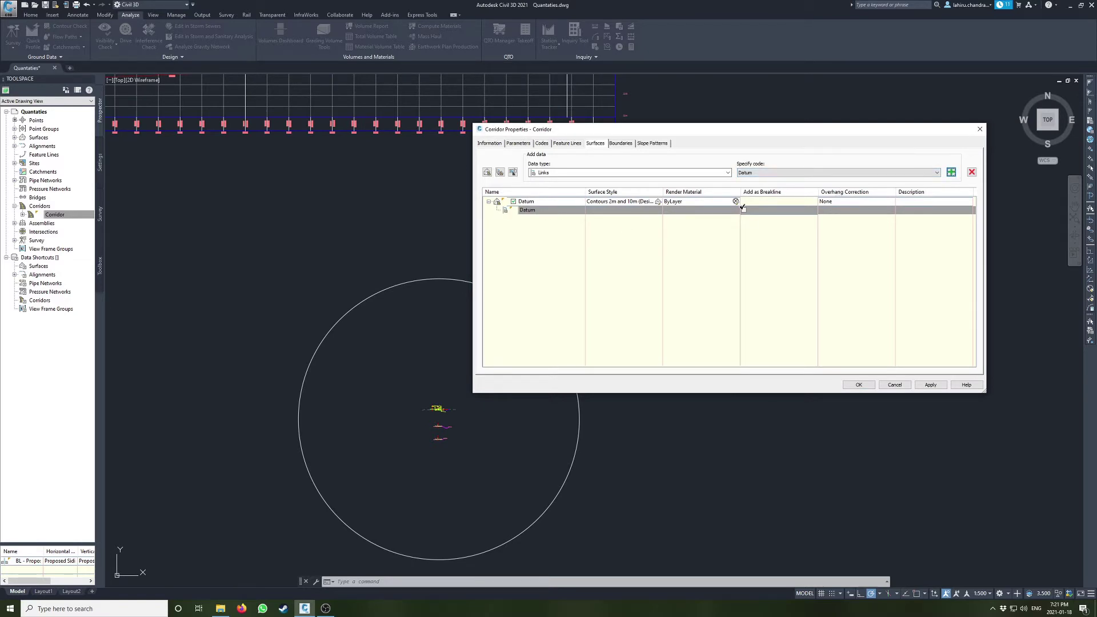
# Step: Set the Datum surface's overhang correction to Bottom Links and rebuild the corridor
pyautogui.click(844, 201)
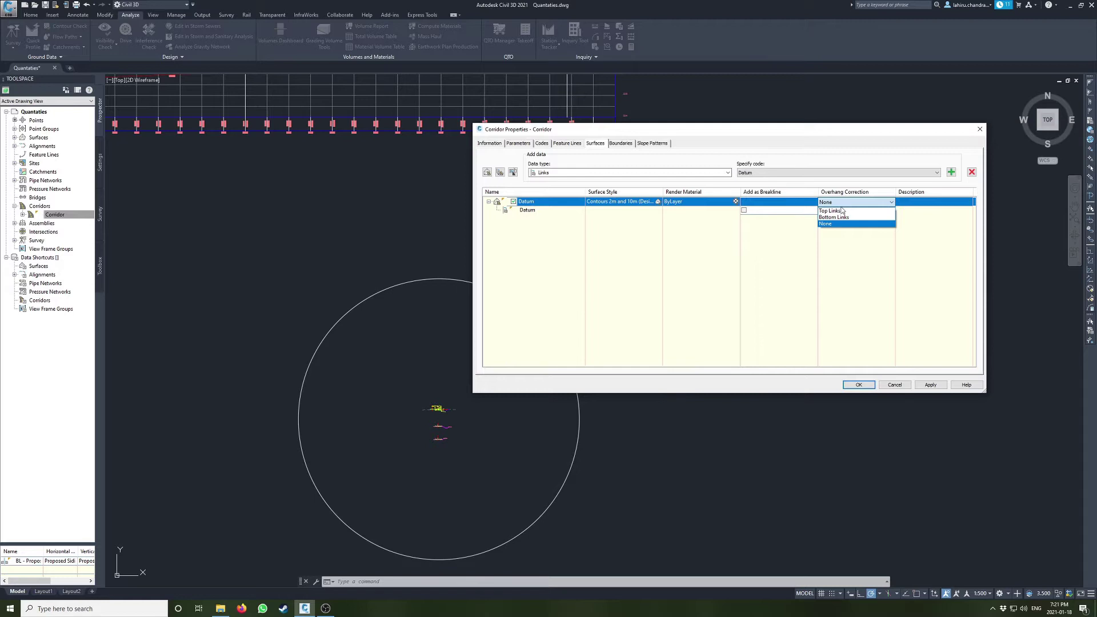
pyautogui.press('Escape')
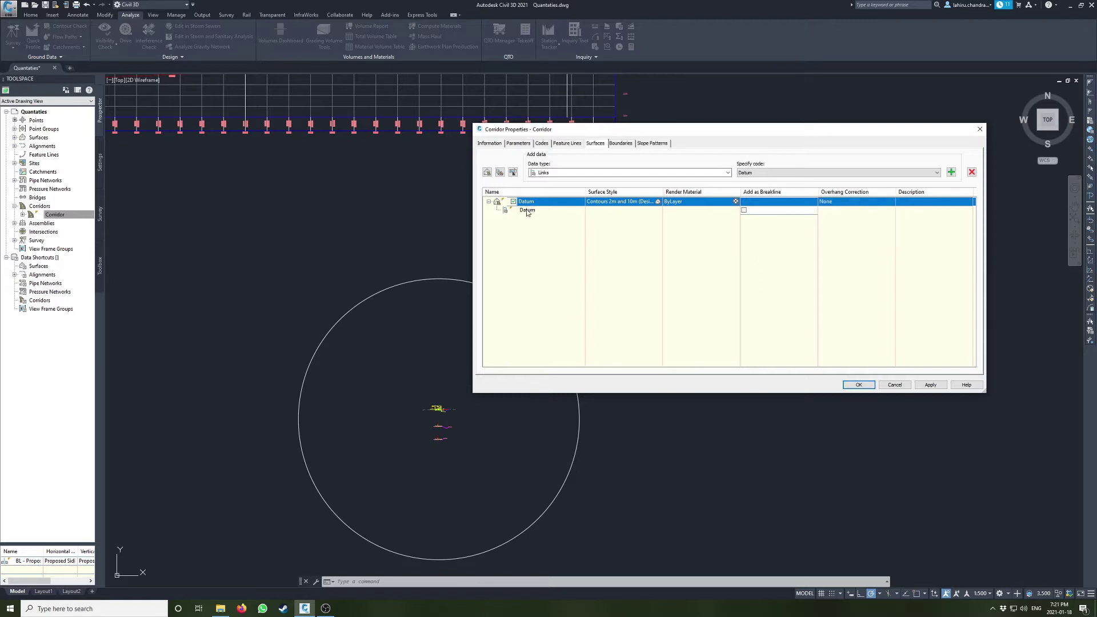
pyautogui.click(837, 204)
pyautogui.click(830, 220)
pyautogui.click(859, 385)
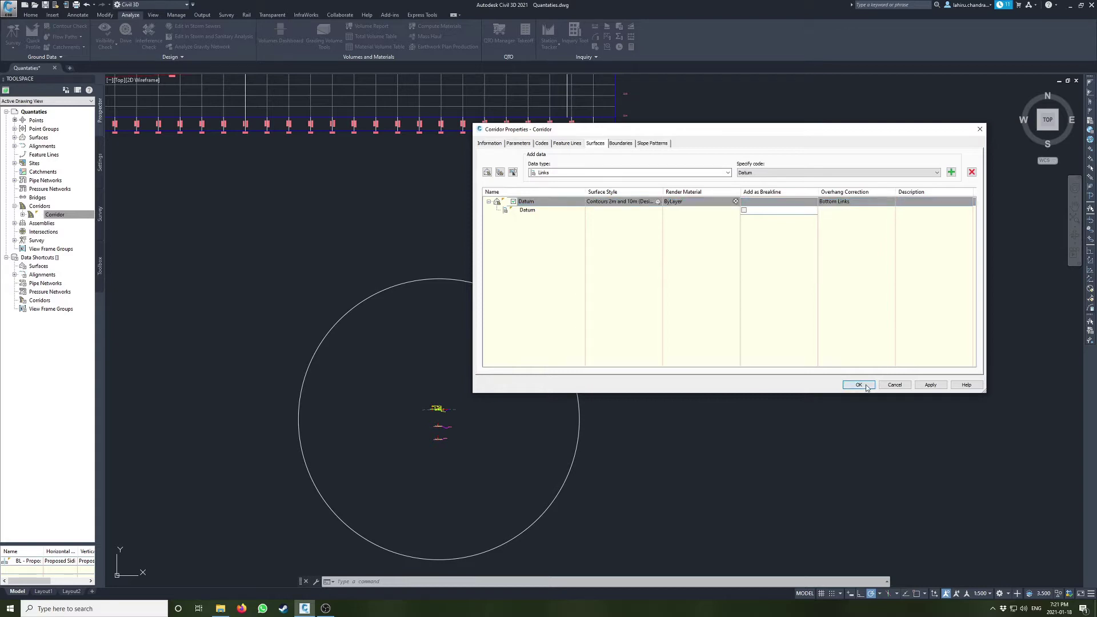
pyautogui.click(507, 286)
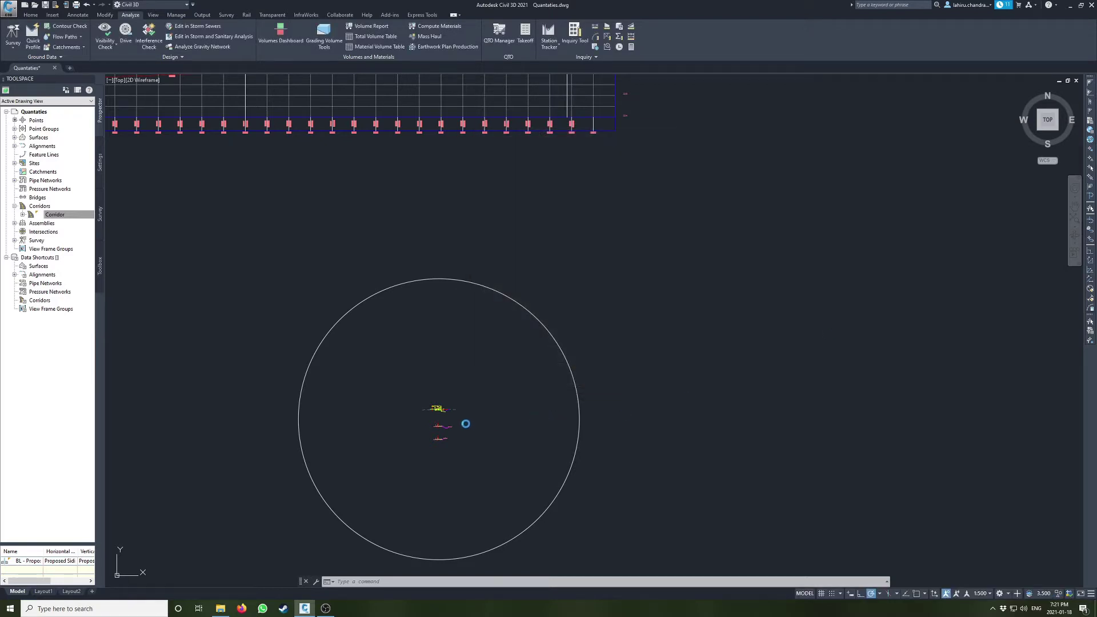
# Step: Add the corridor extents as the outer boundary of the Datum surface and rebuild the corridor
pyautogui.moveTo(337, 404); pyautogui.dragTo(724, 370, button='middle')
pyautogui.scroll(-5, 544, 368)
pyautogui.scroll(8, 391, 355)
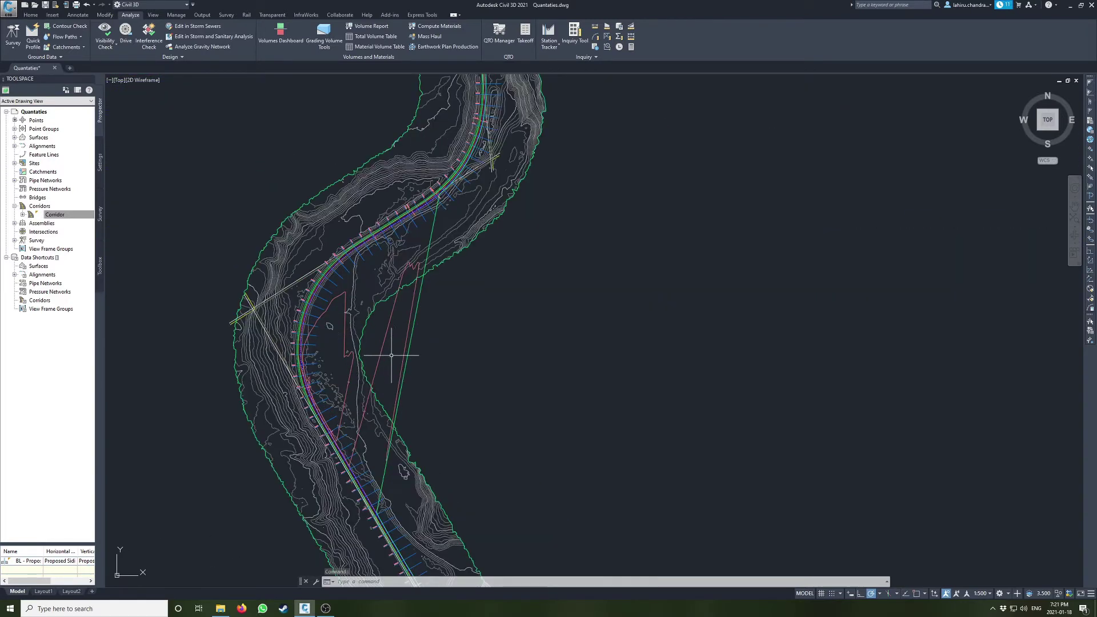
pyautogui.click(64, 217)
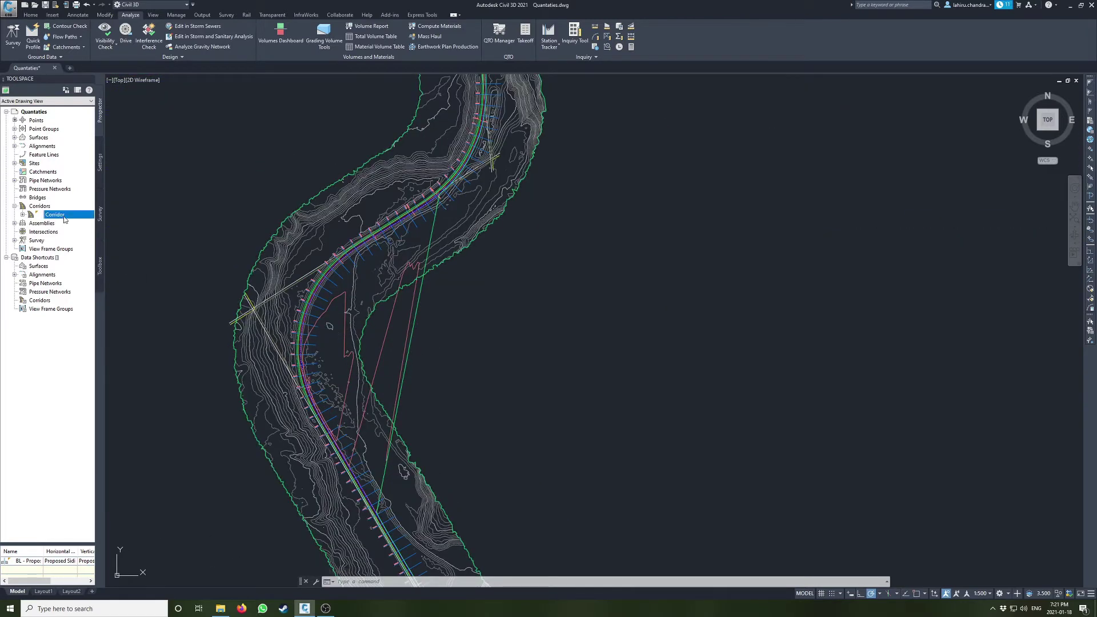
pyautogui.rightClick(65, 219)
pyautogui.click(92, 221)
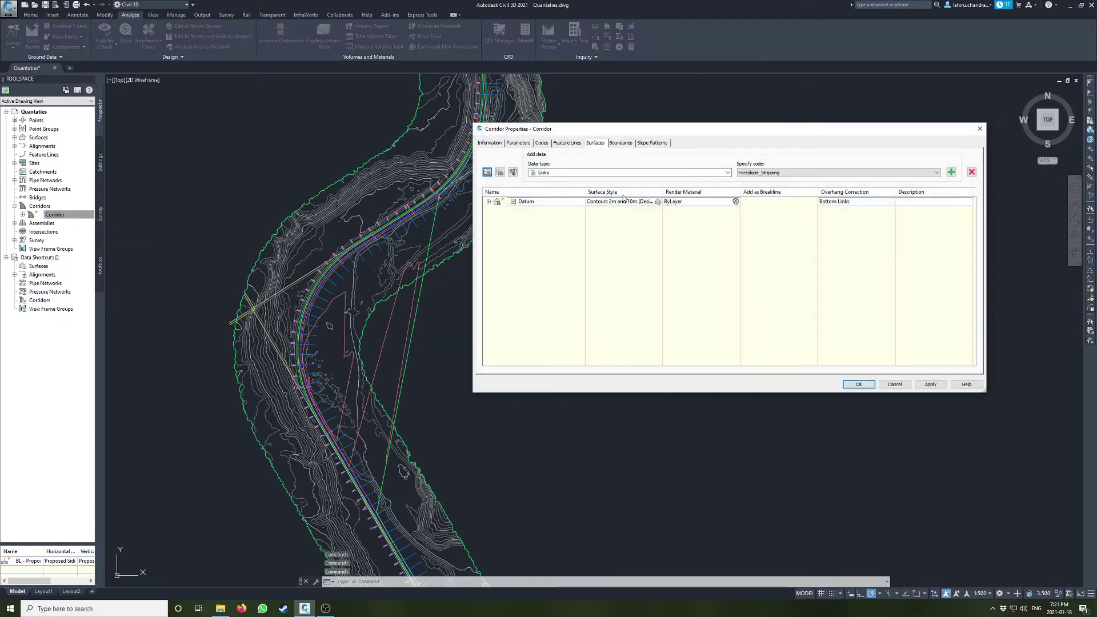
pyautogui.click(625, 144)
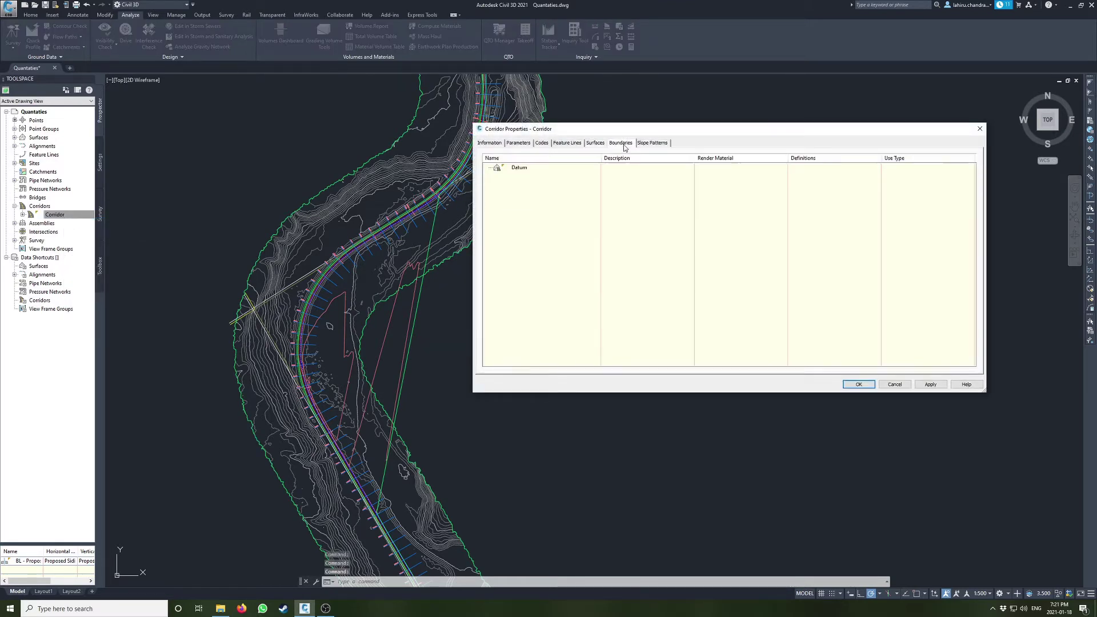
pyautogui.rightClick(524, 172)
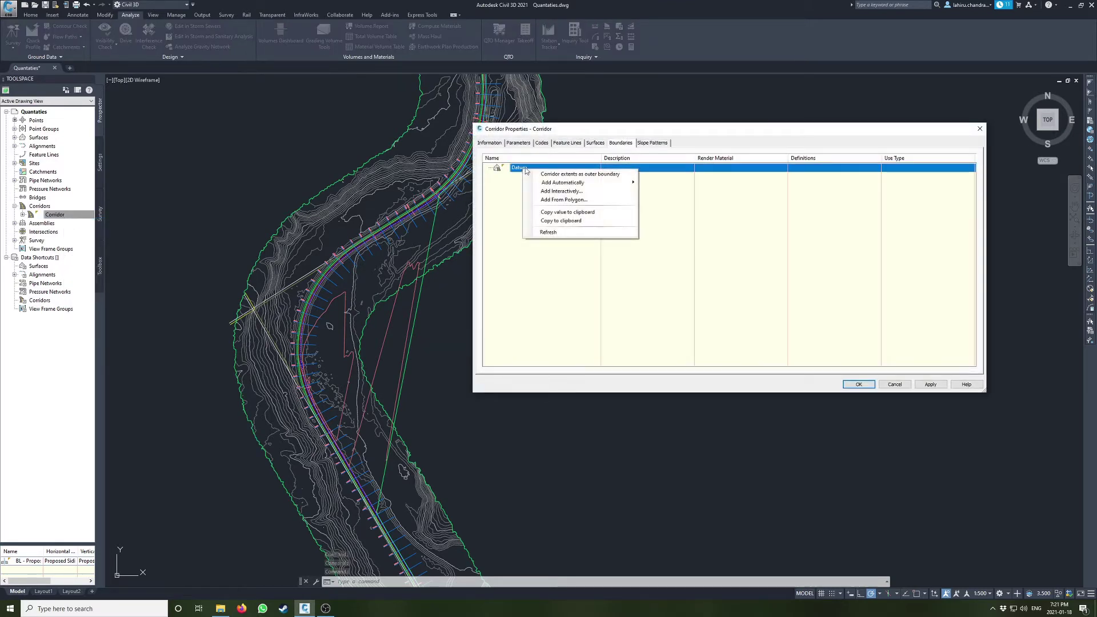
pyautogui.click(564, 175)
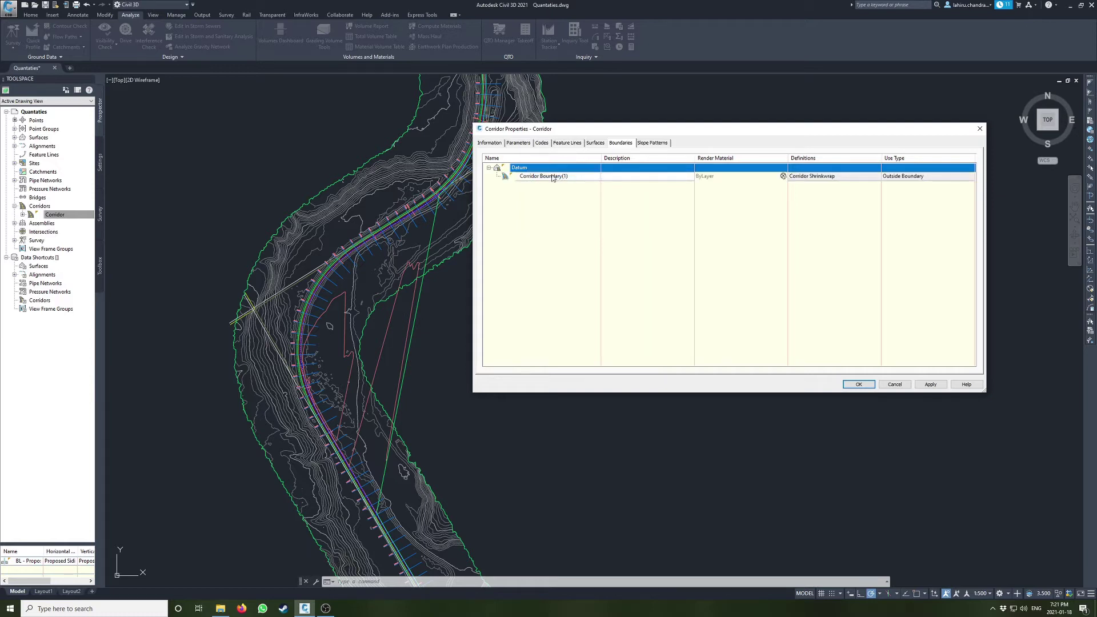
pyautogui.click(859, 384)
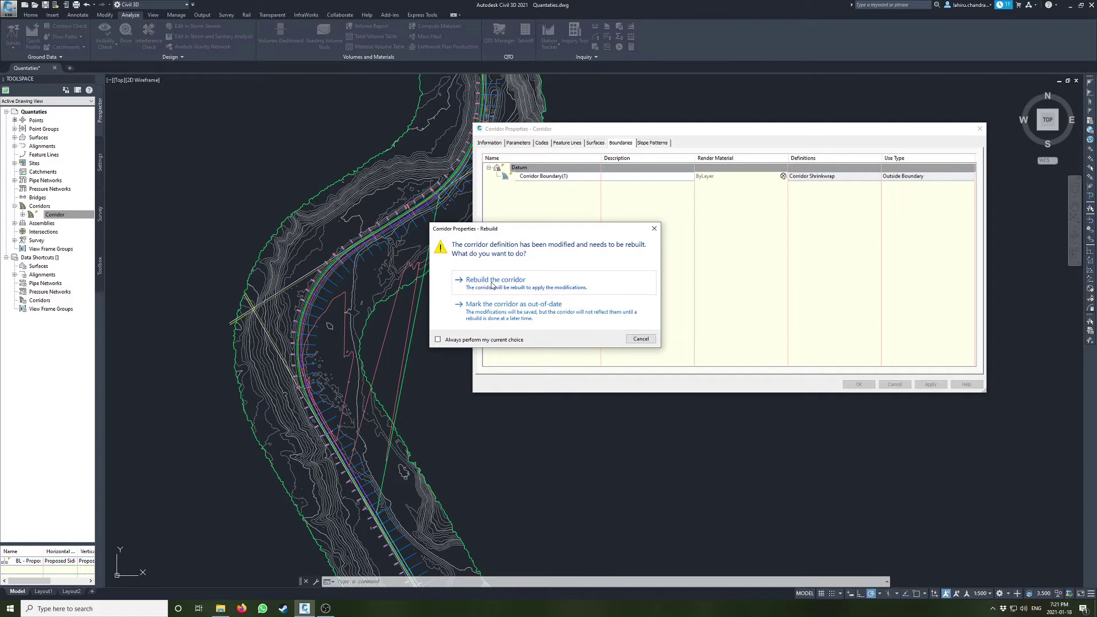
pyautogui.click(512, 286)
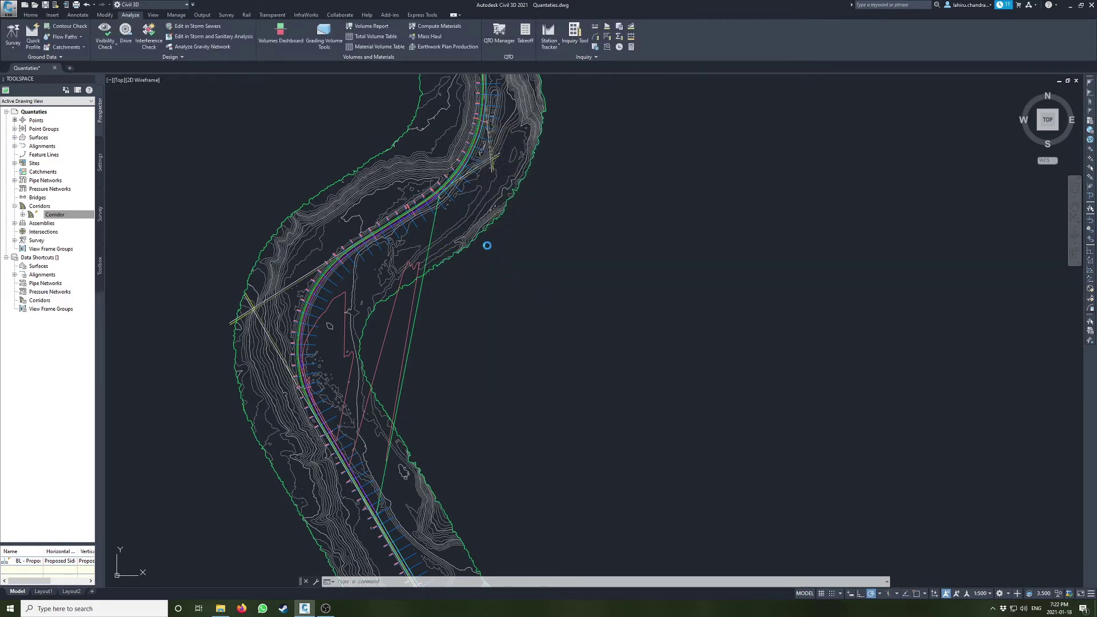
# Step: Open the properties of the Link to Ditch subassembly in the ditch assembly and check its link codes
pyautogui.scroll(5, 315, 286)
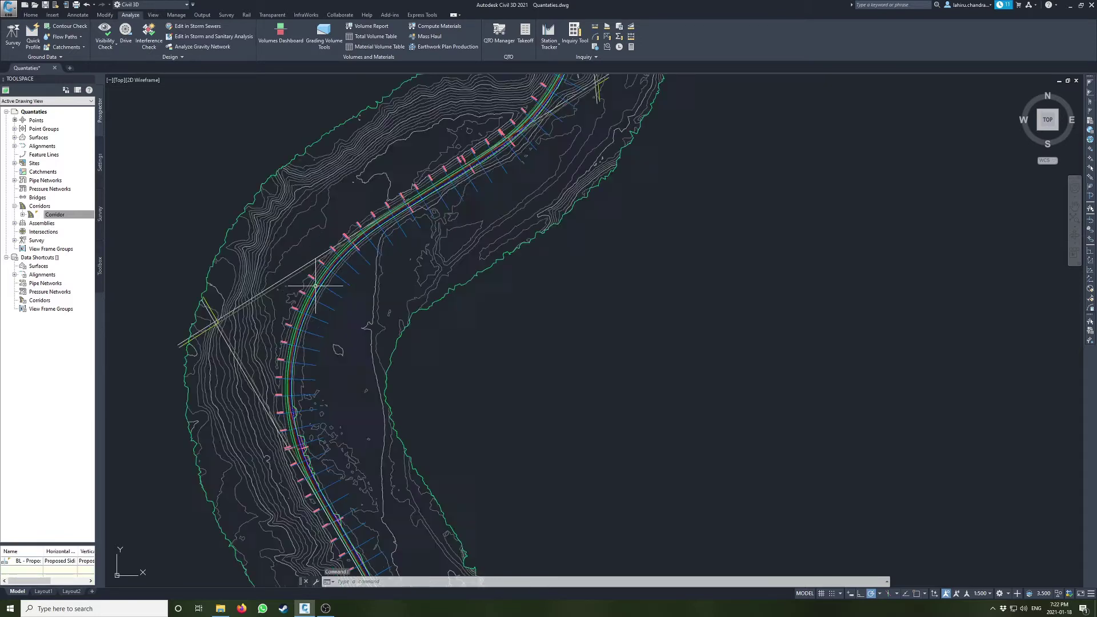
pyautogui.scroll(-8, 314, 286)
pyautogui.scroll(8, 612, 309)
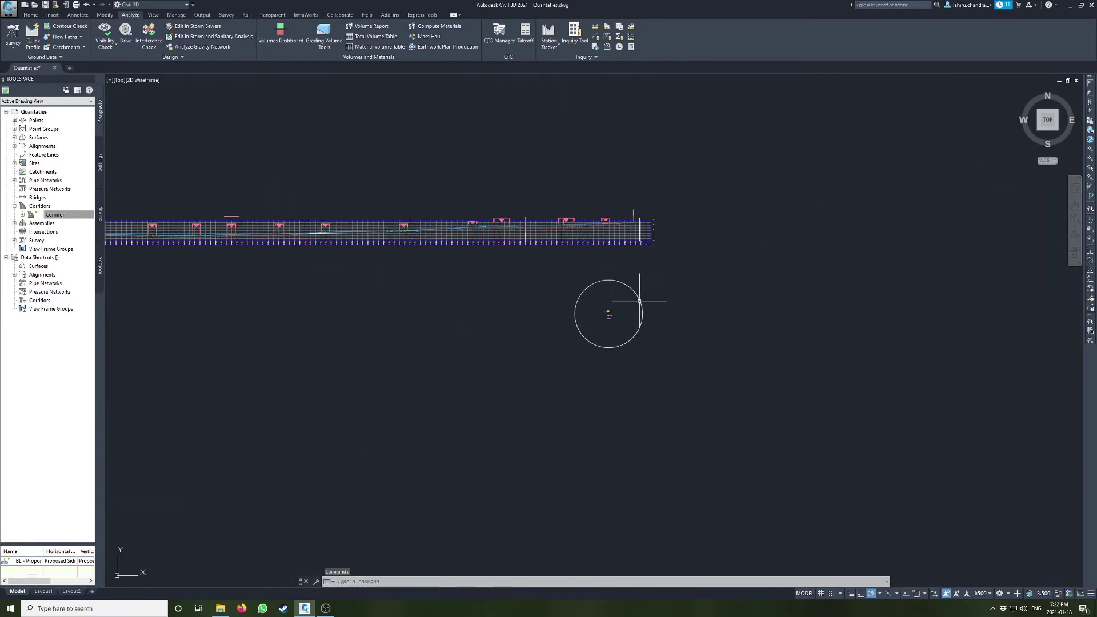
pyautogui.scroll(6, 609, 319)
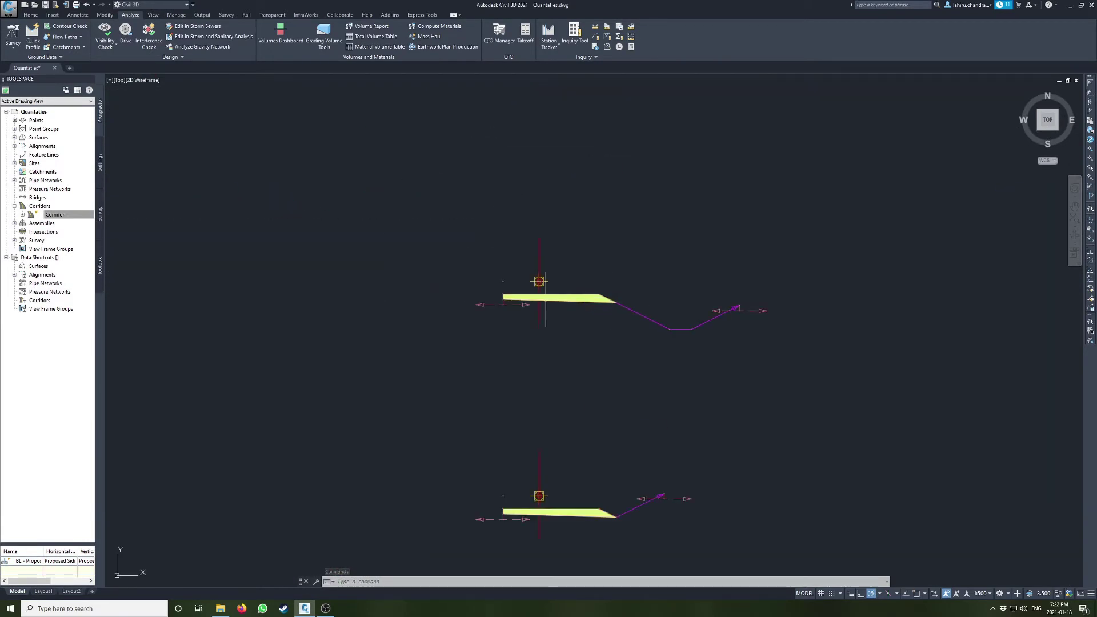
pyautogui.press('Escape')
pyautogui.click(631, 313)
pyautogui.doubleClick(641, 313)
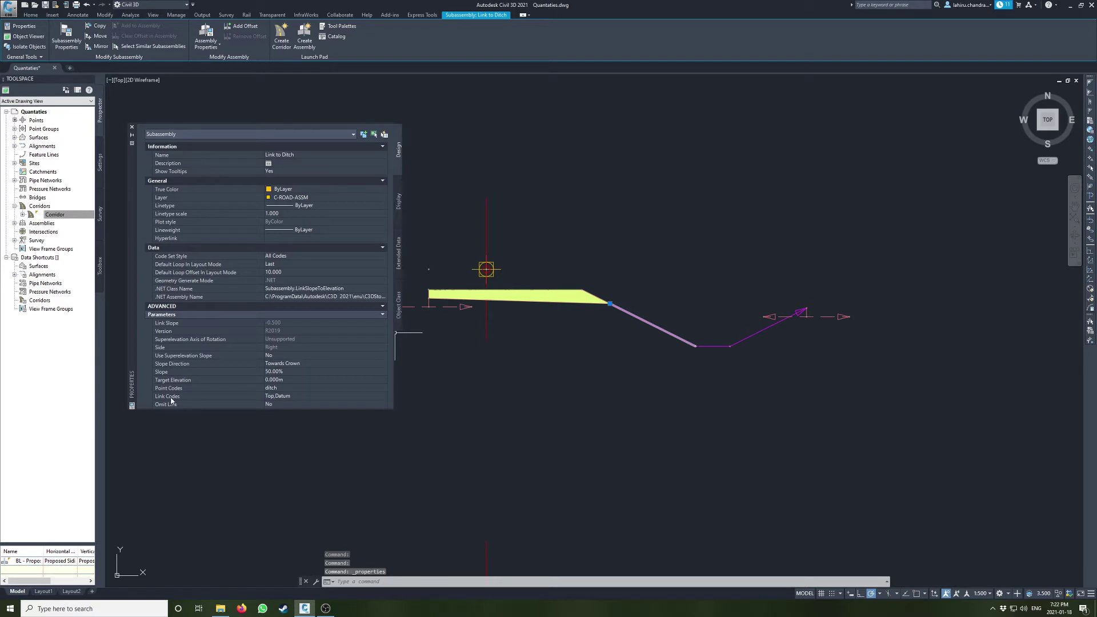
pyautogui.click(295, 397)
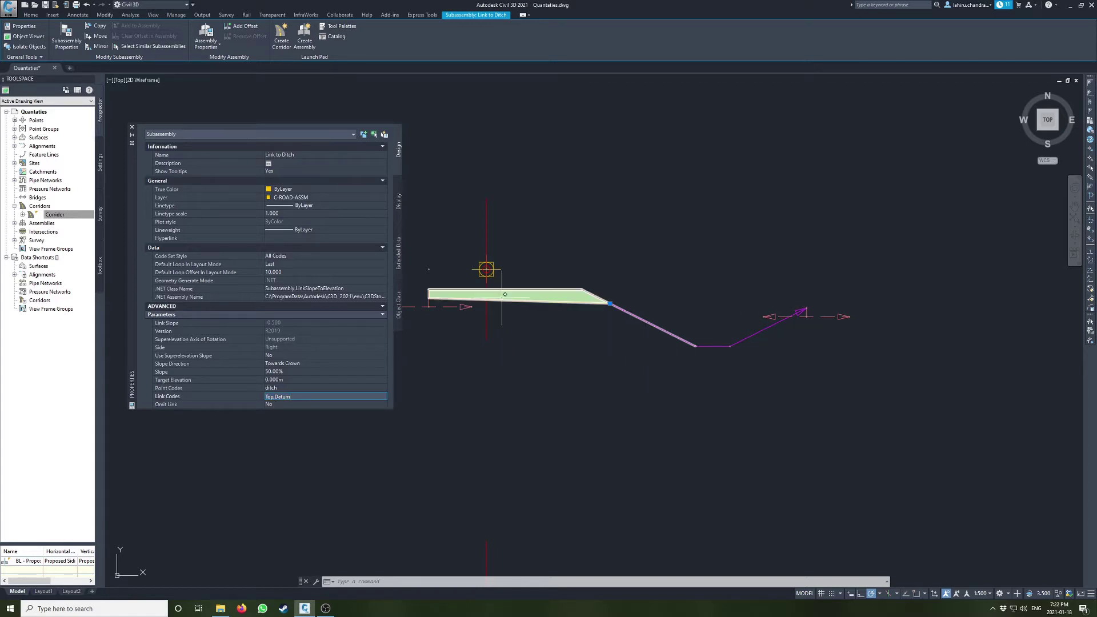
pyautogui.press('Escape')
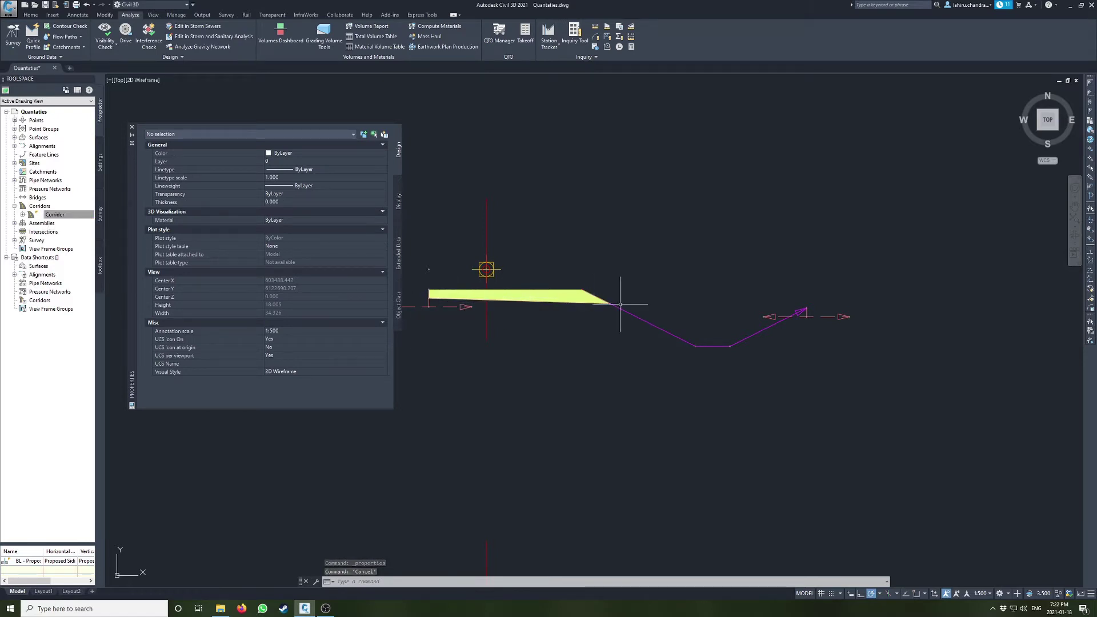
# Step: Check the link codes of the Daylight subassembly and the parameters of the Subballast subassembly in the ditch assembly
pyautogui.click(789, 318)
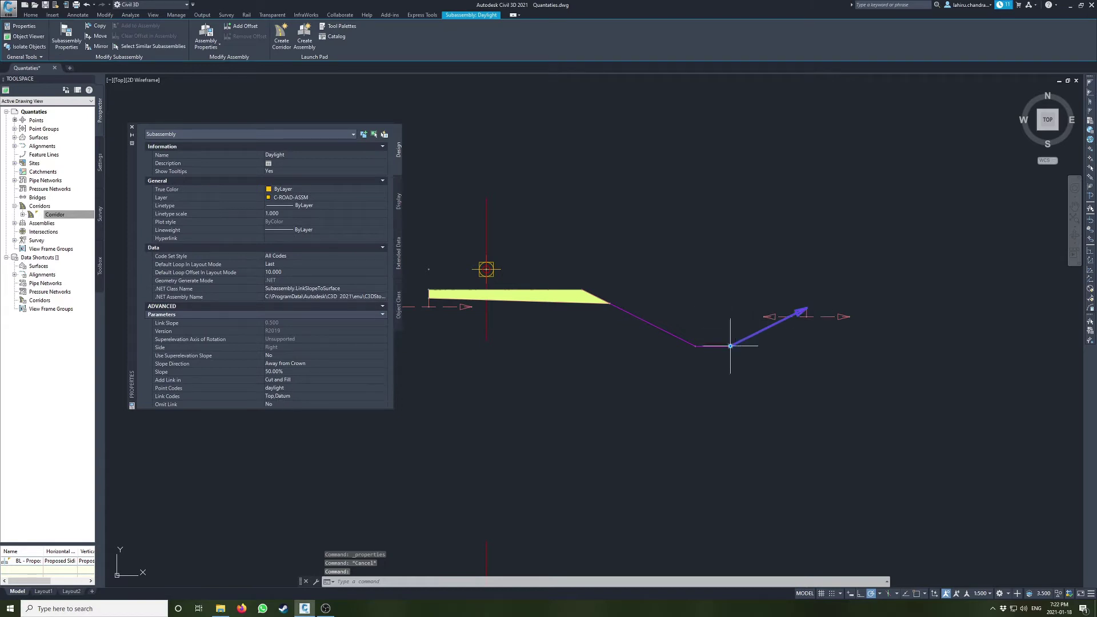
pyautogui.press('Escape')
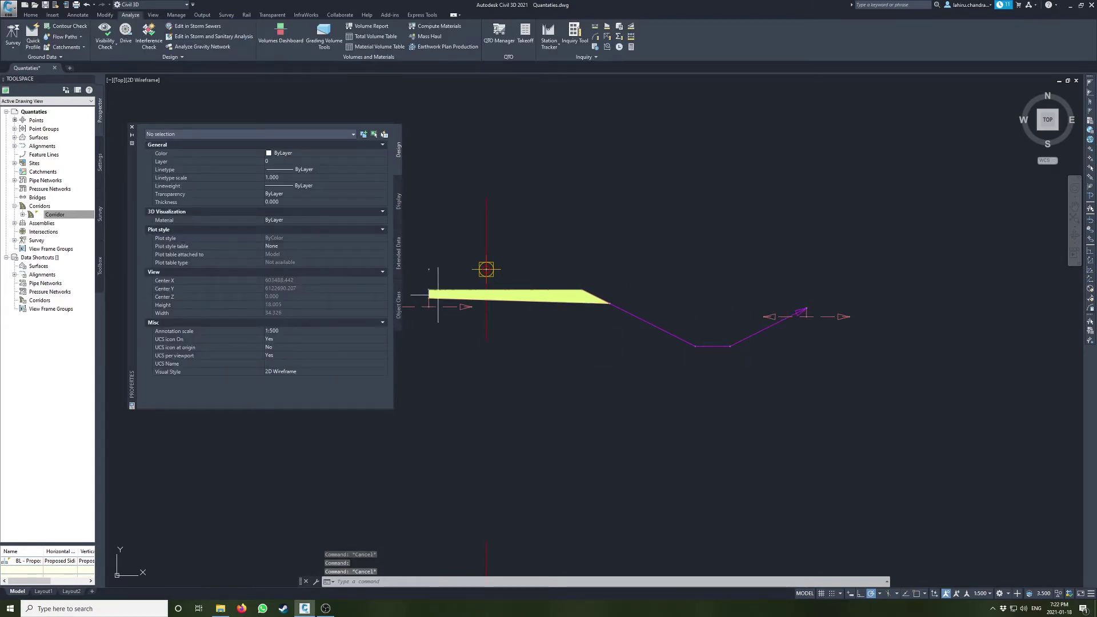
pyautogui.click(442, 290)
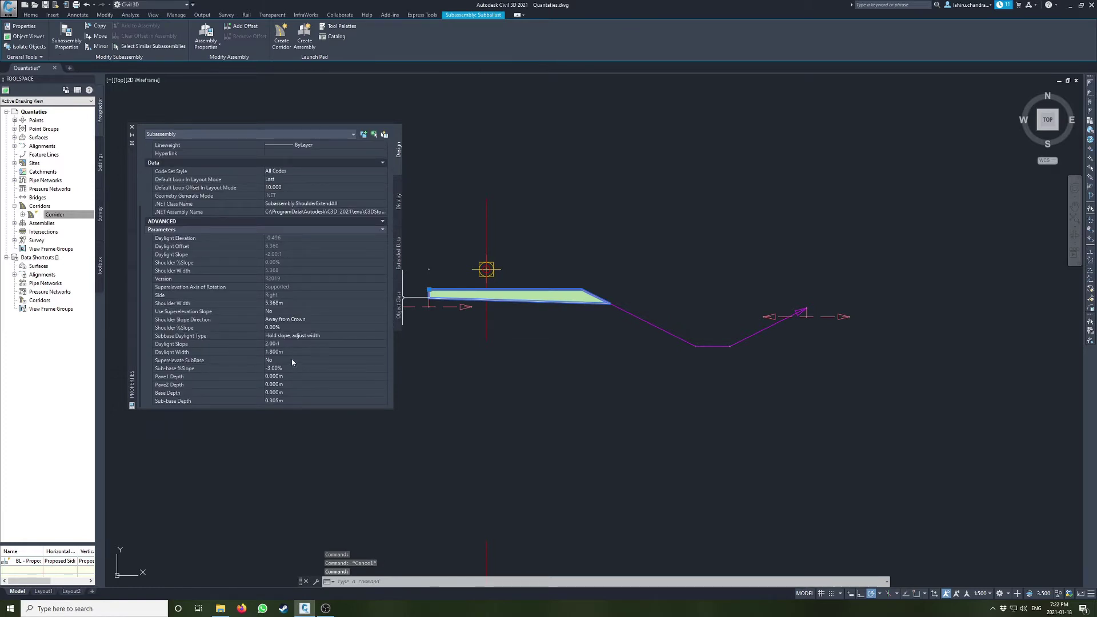
pyautogui.scroll(2, 457, 282)
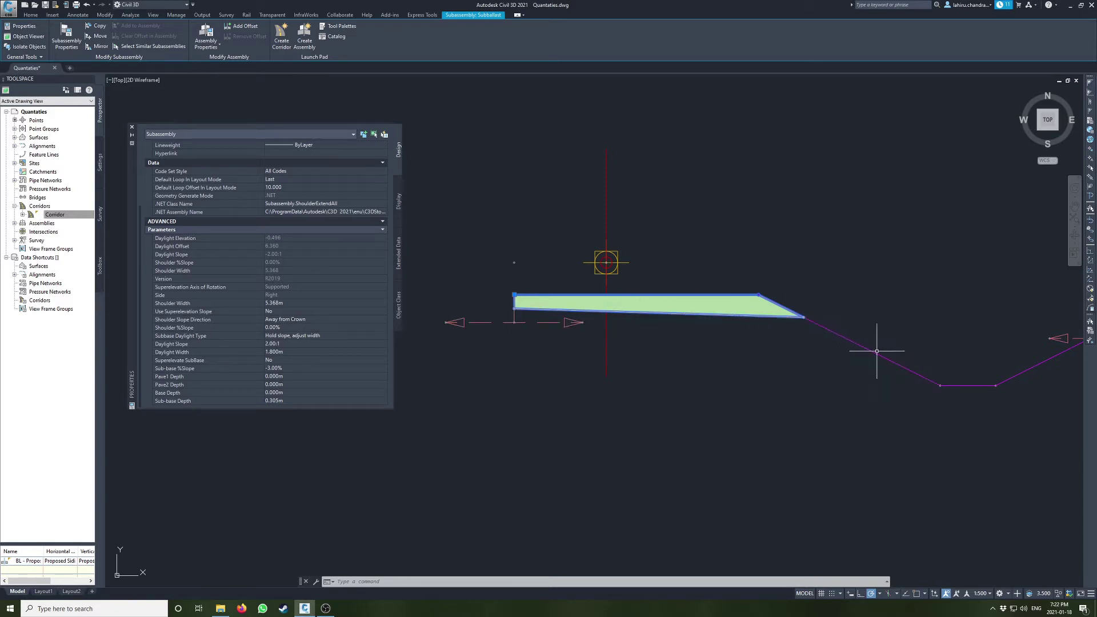
pyautogui.moveTo(1019, 369); pyautogui.dragTo(907, 398, button='middle')
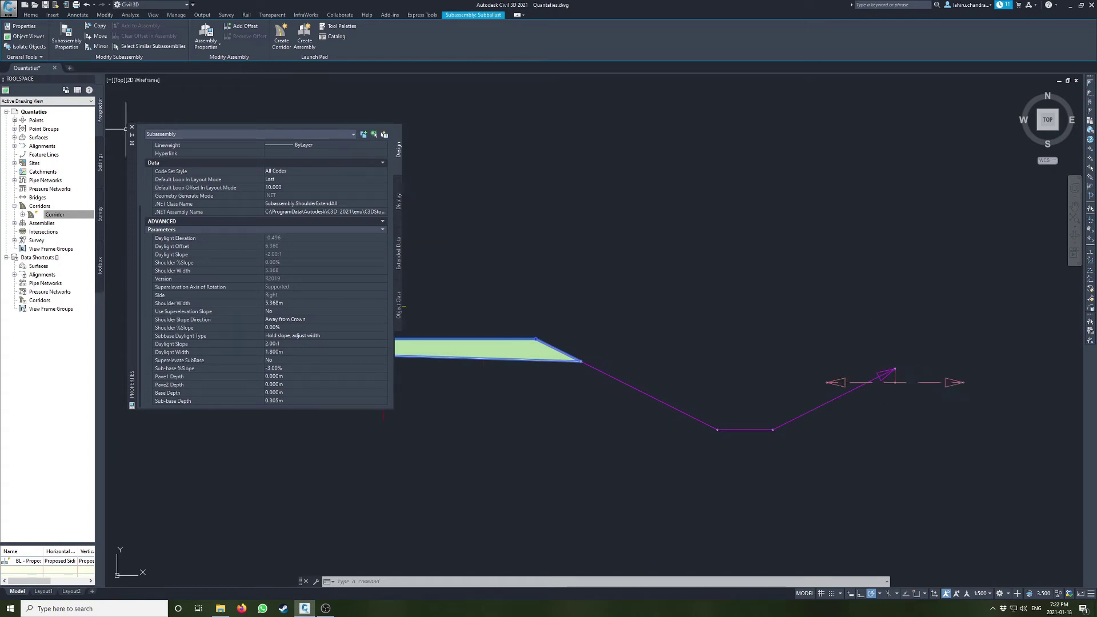
pyautogui.press('Escape')
# Step: Select the 0+000.00 sample line in plan and add Corridor Datum to the sampled section sources of SL Collection - 2
pyautogui.scroll(-10, 438, 338)
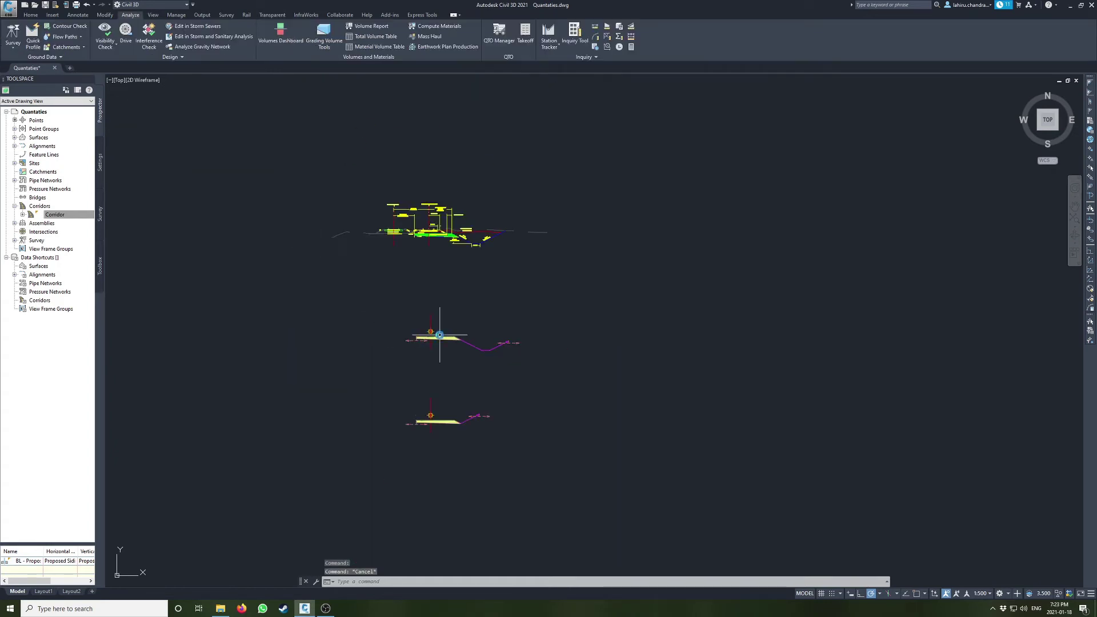
pyautogui.scroll(-1, 493, 310)
pyautogui.moveTo(492, 309); pyautogui.dragTo(835, 217, button='middle')
pyautogui.scroll(6, 255, 330)
pyautogui.press('Escape')
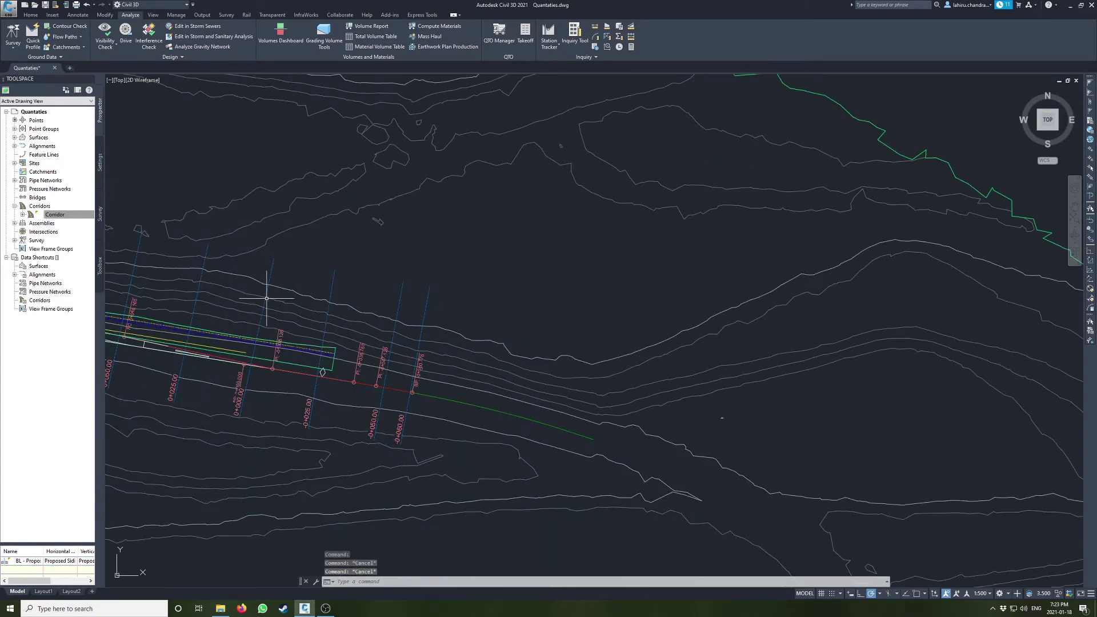
pyautogui.click(267, 292)
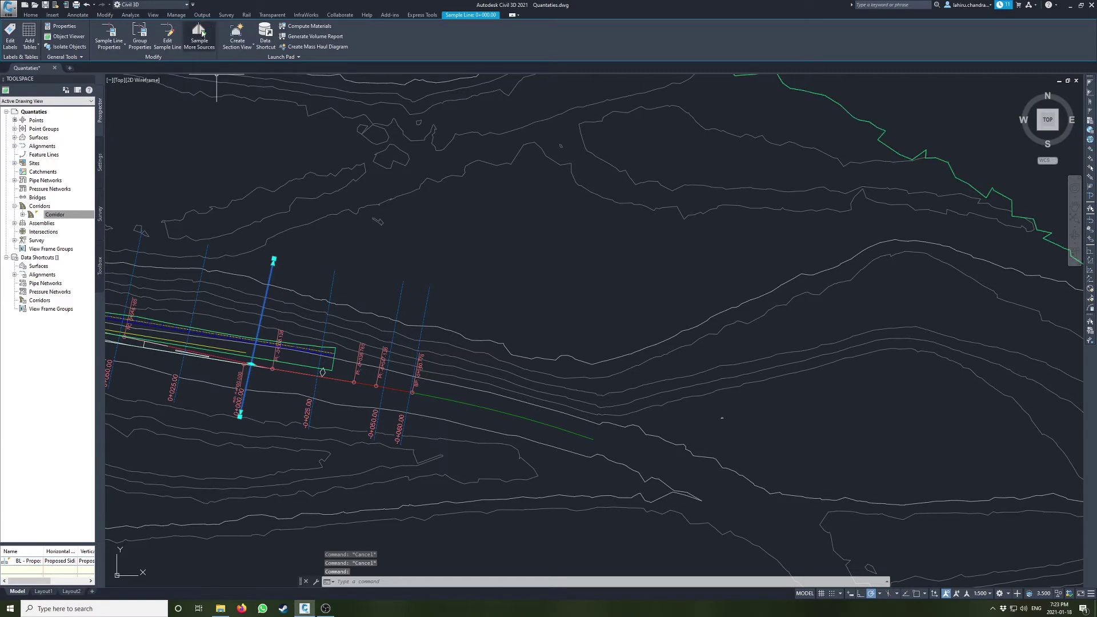
pyautogui.click(199, 32)
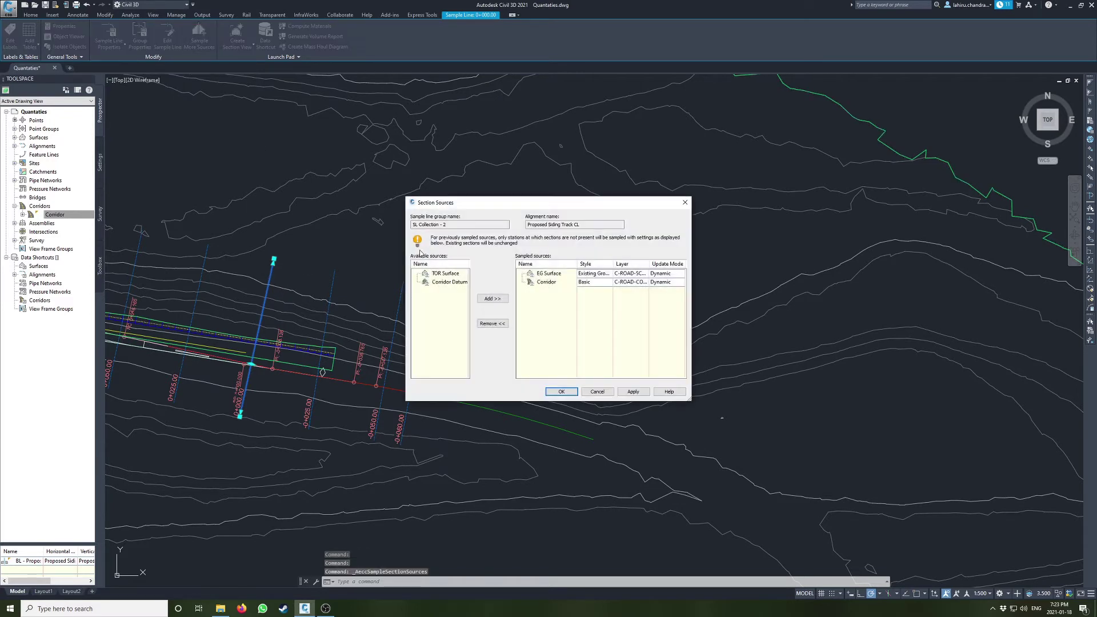
pyautogui.click(447, 283)
pyautogui.click(492, 299)
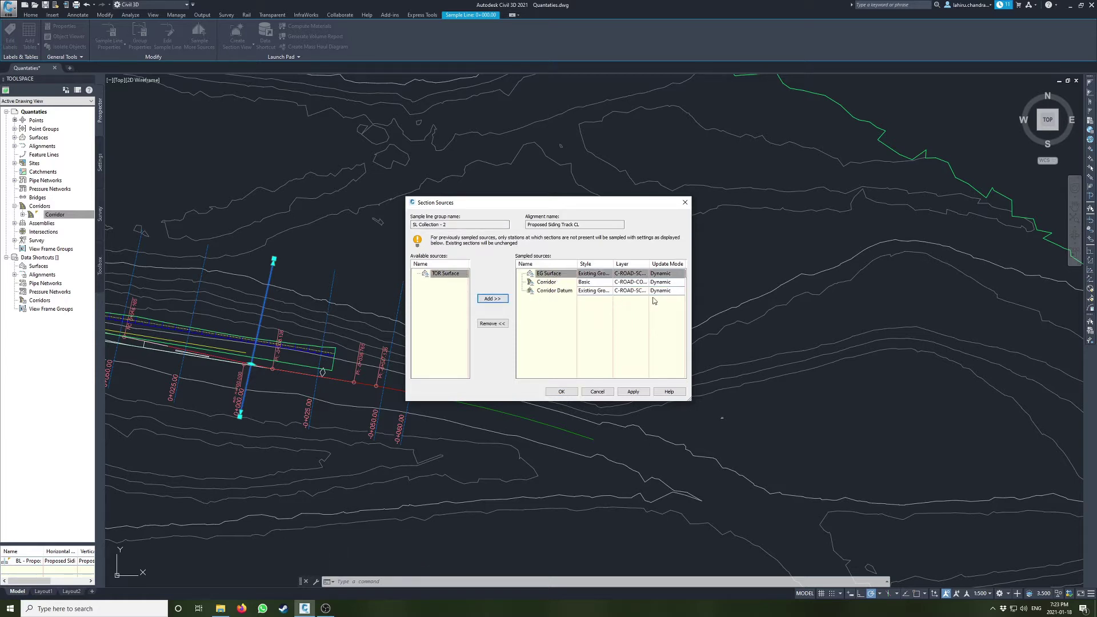
# Step: Set the section style of the sampled Corridor Datum source to Finished Ground
pyautogui.moveTo(690, 399); pyautogui.dragTo(851, 427)
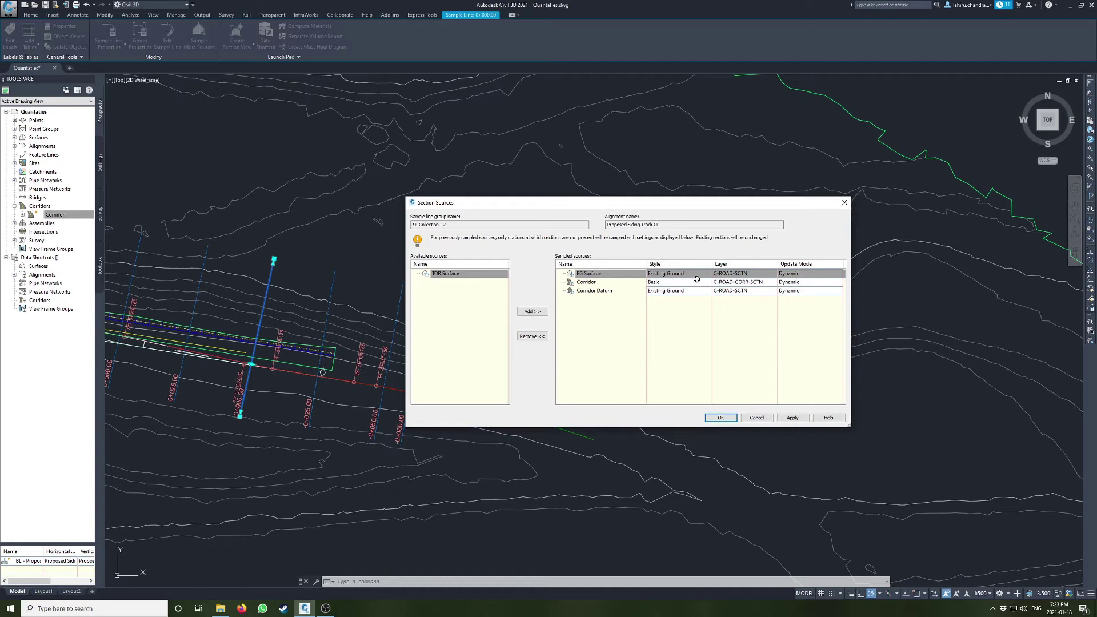
pyautogui.click(591, 292)
pyautogui.click(666, 290)
pyautogui.click(409, 218)
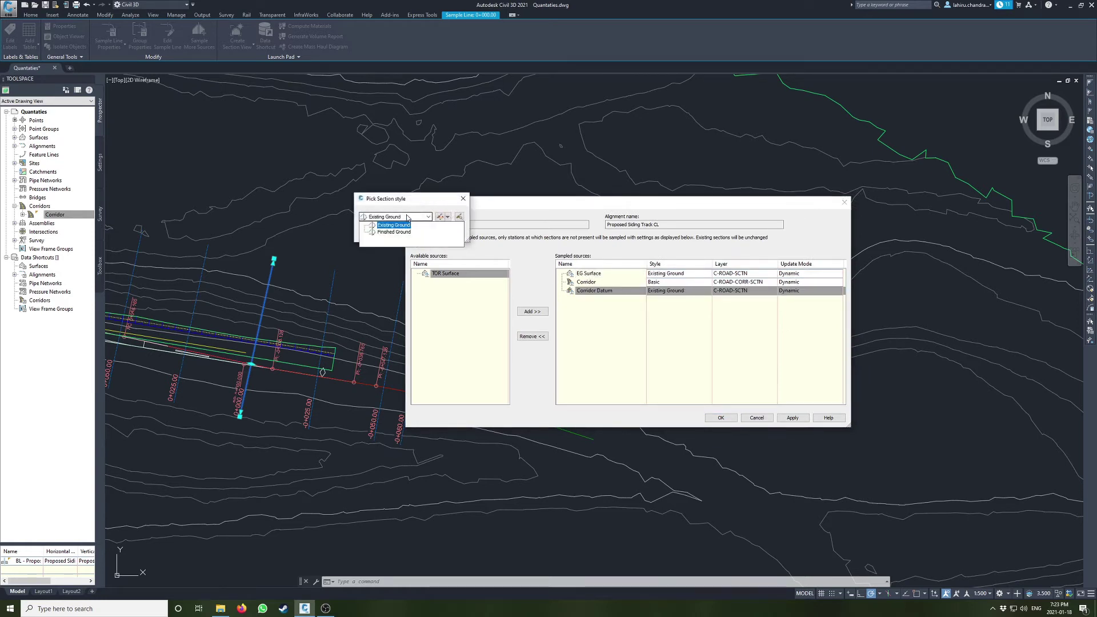
pyautogui.click(394, 232)
pyautogui.click(375, 233)
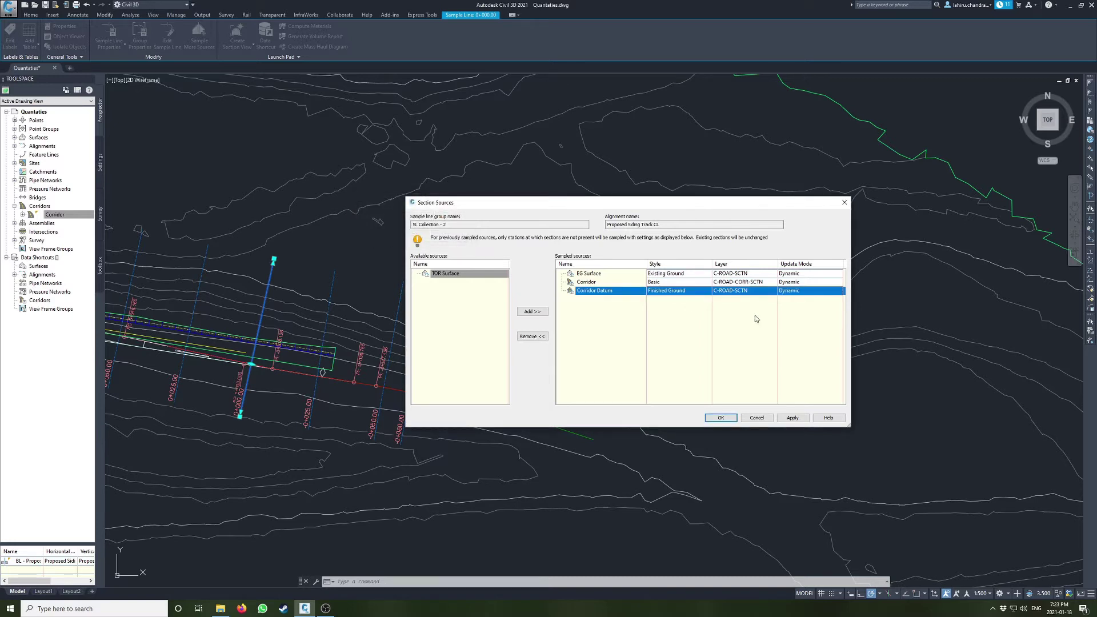
# Step: Change the Segments colour in the Finished Ground section style to magenta and accept the section sources
pyautogui.click(680, 291)
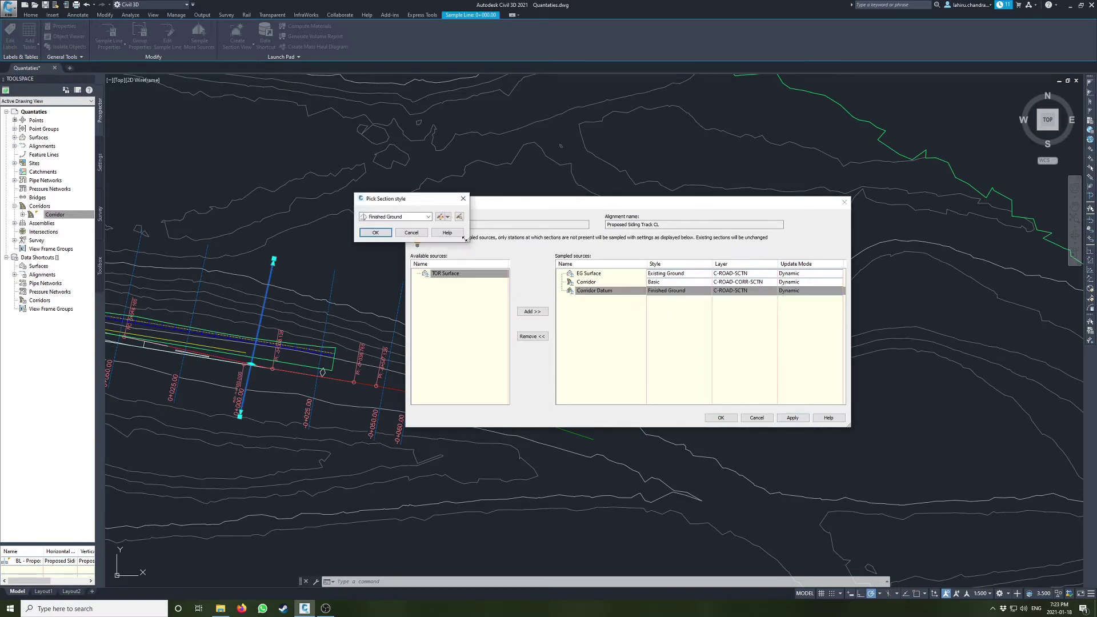
pyautogui.click(444, 218)
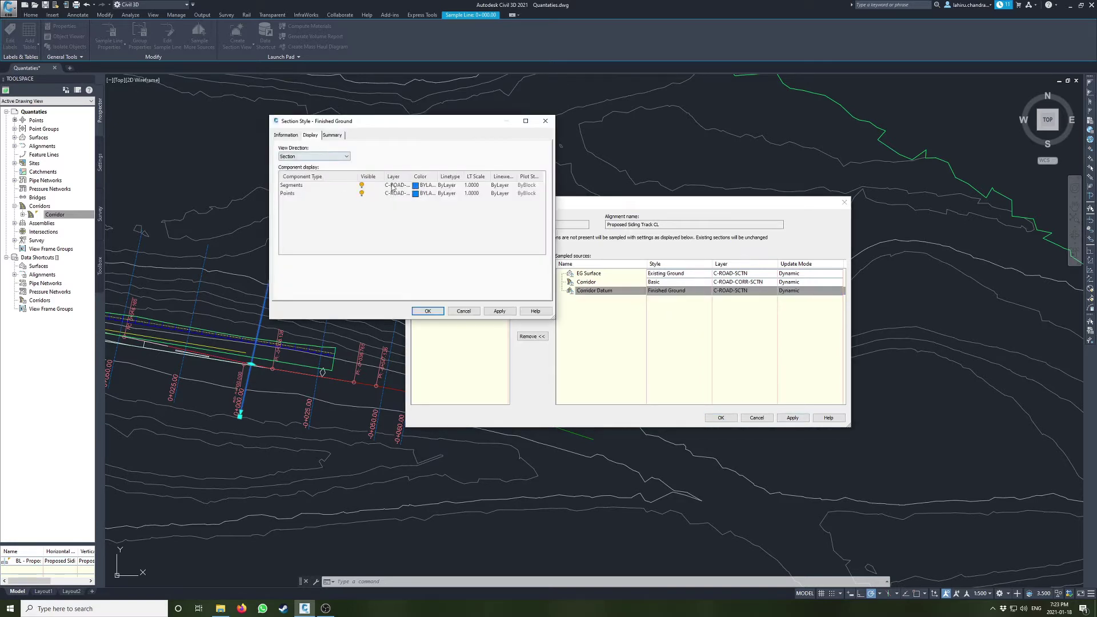
pyautogui.click(312, 156)
pyautogui.click(313, 165)
pyautogui.click(298, 186)
pyautogui.click(422, 194)
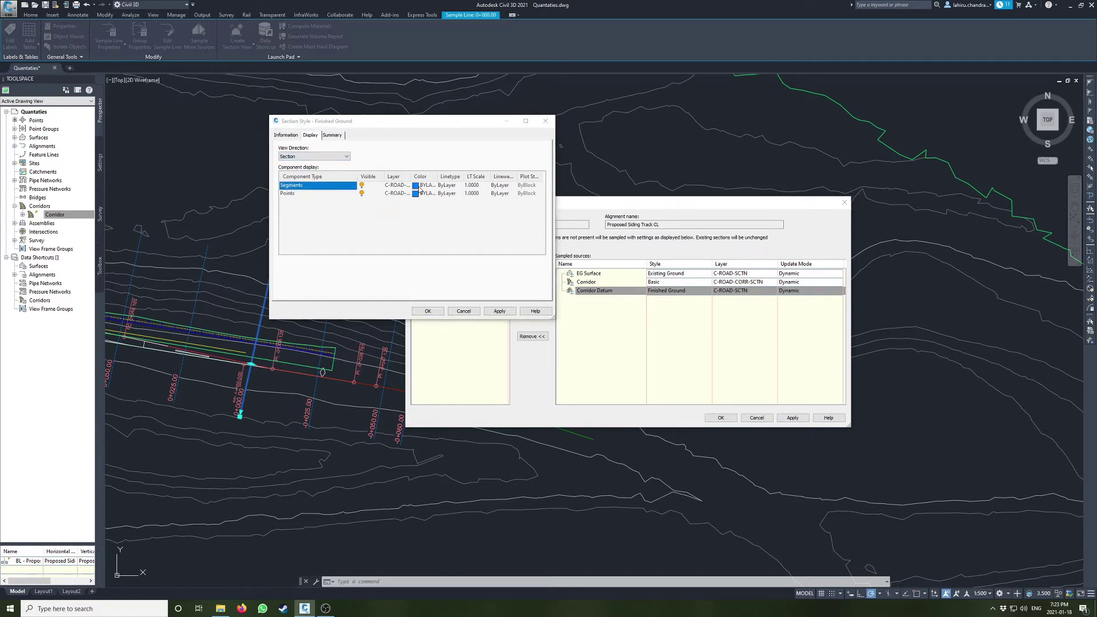
pyautogui.click(599, 275)
pyautogui.click(537, 371)
pyautogui.click(427, 310)
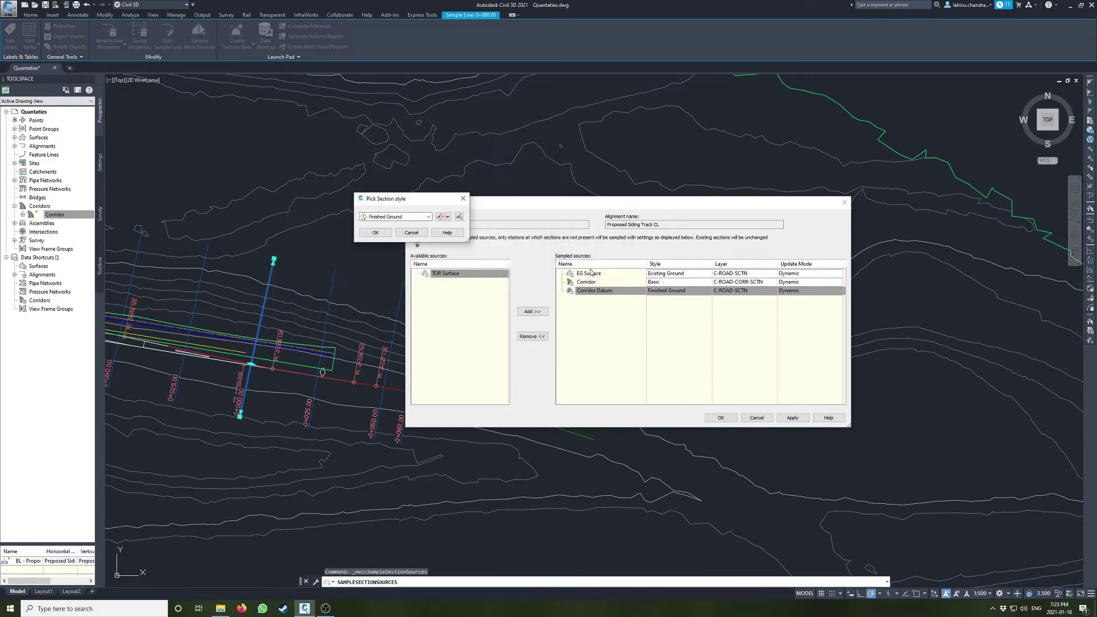
pyautogui.click(375, 233)
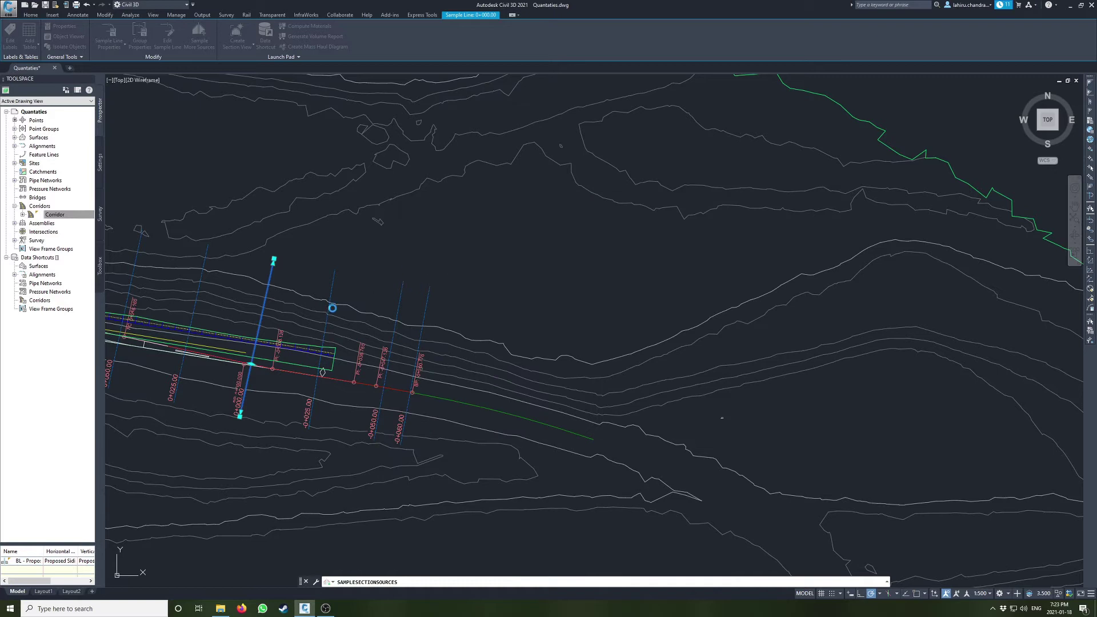
# Step: Examine the Corridor Datum line beneath the subballast in the section views at -0+025.00 and around 0+300.00 to 0+350.00
pyautogui.scroll(-8, 358, 257)
pyautogui.moveTo(811, 158); pyautogui.dragTo(607, 238, button='middle')
pyautogui.scroll(20, 633, 197)
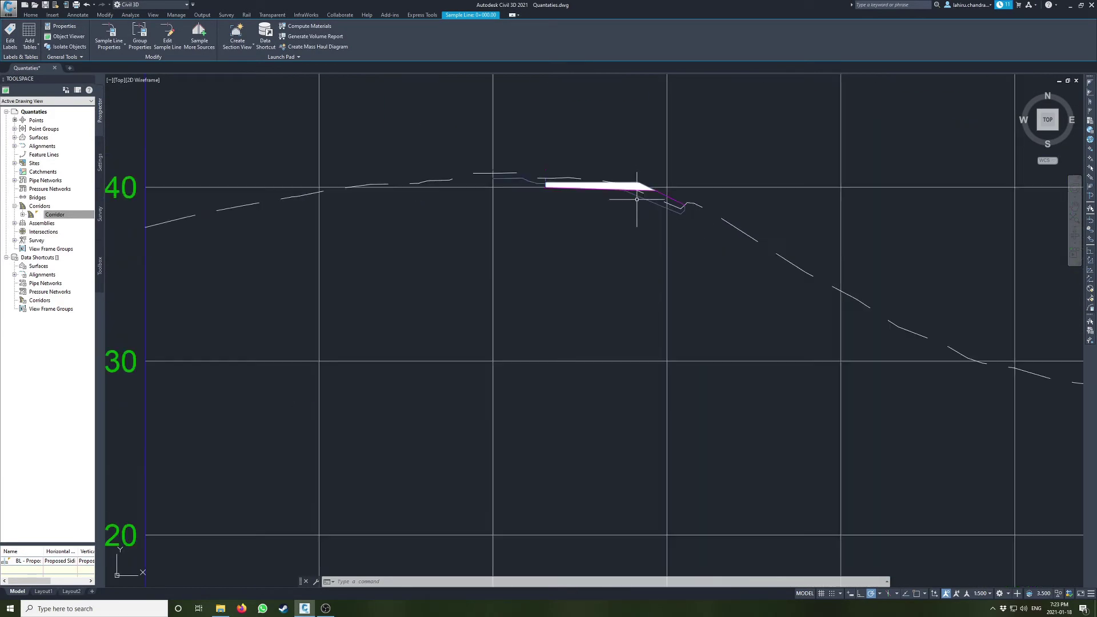
pyautogui.scroll(4, 644, 195)
pyautogui.click(679, 201)
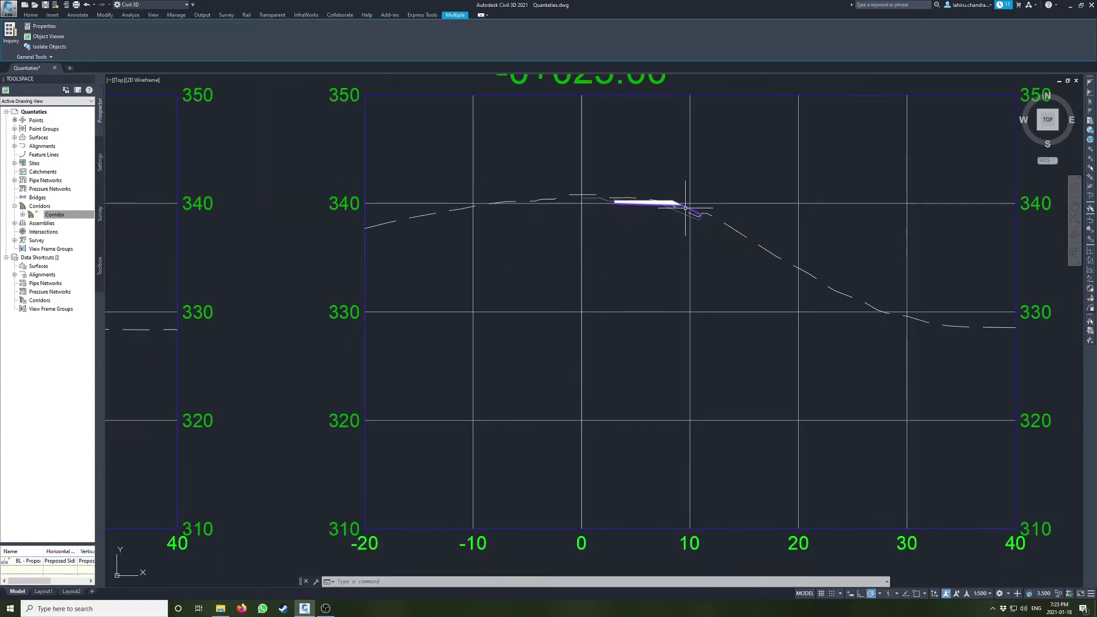
pyautogui.scroll(-5, 637, 215)
pyautogui.scroll(6, 593, 338)
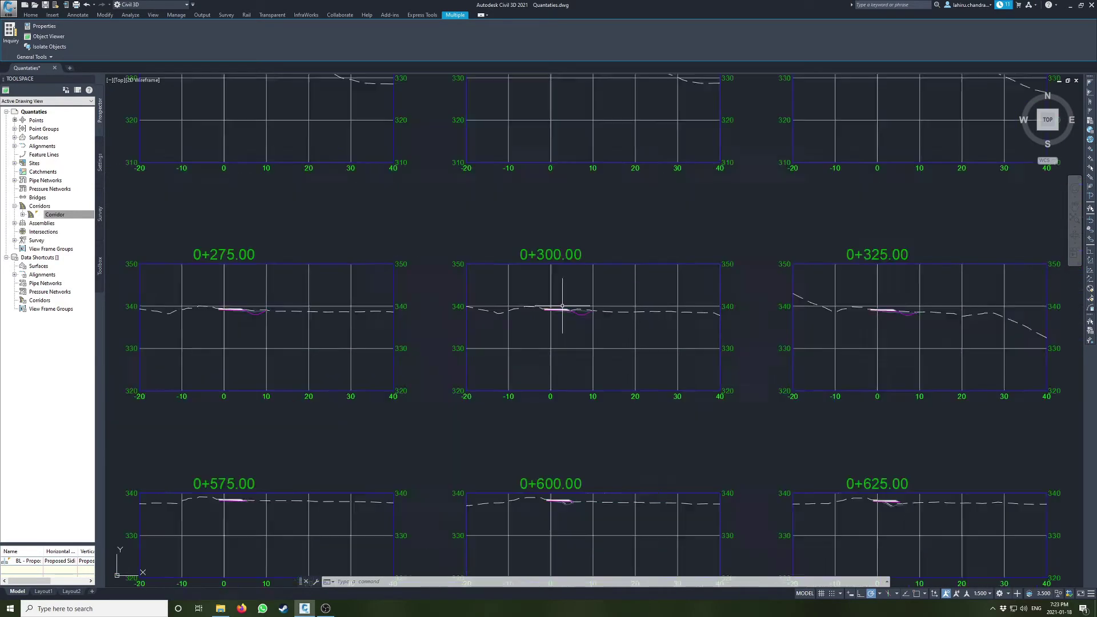
pyautogui.scroll(2, 592, 337)
pyautogui.scroll(-7, 606, 303)
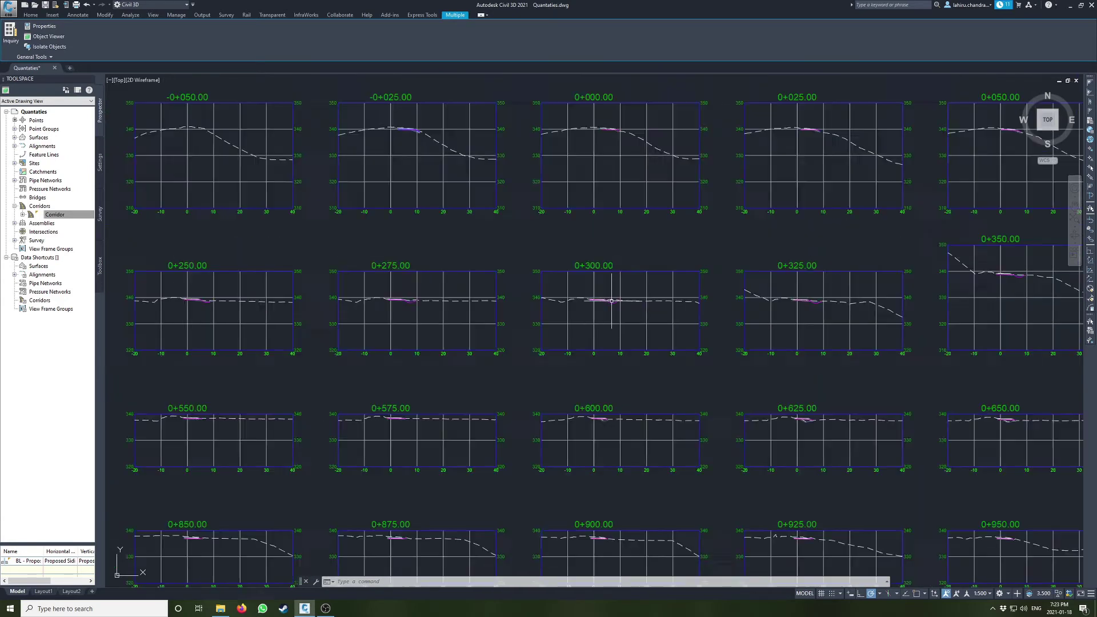
pyautogui.scroll(10, 495, 311)
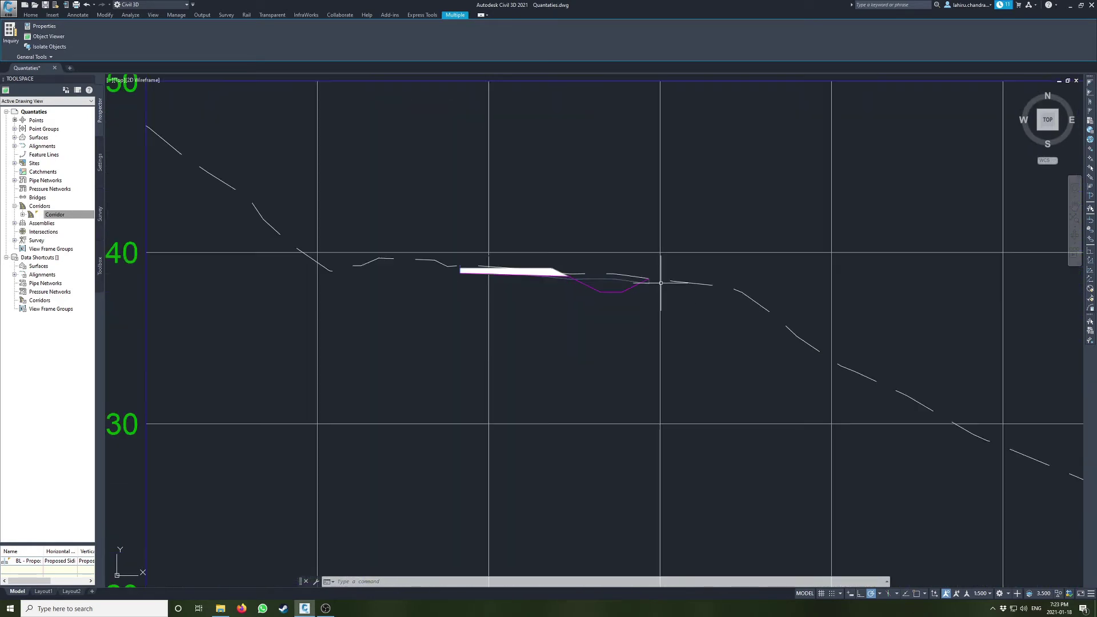
# Step: Compare the Datum line with the existing ground in the section views at 0+450.00 and along the remaining stations
pyautogui.scroll(-8, 625, 245)
pyautogui.scroll(8, 806, 258)
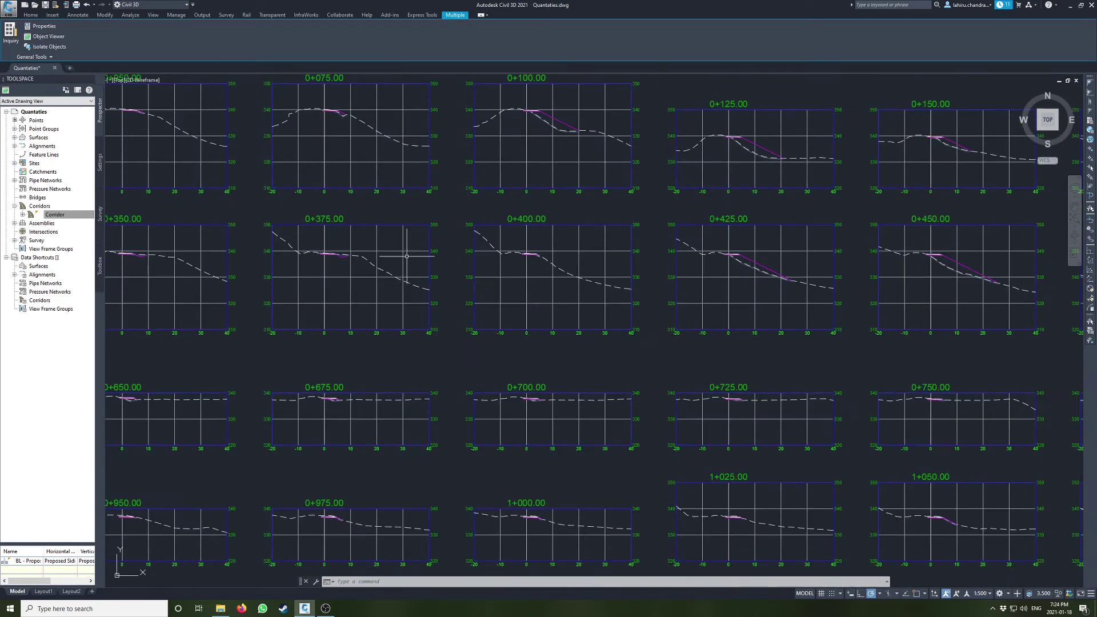
pyautogui.scroll(-3, 807, 258)
pyautogui.moveTo(712, 267); pyautogui.dragTo(484, 271, button='middle')
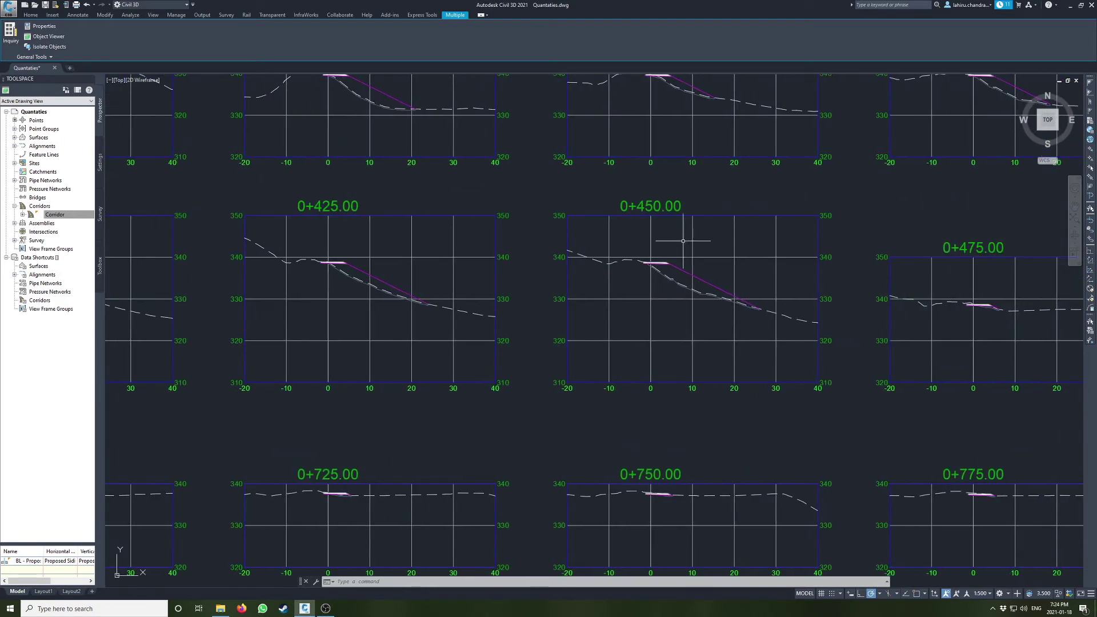
pyautogui.scroll(-2, 544, 278)
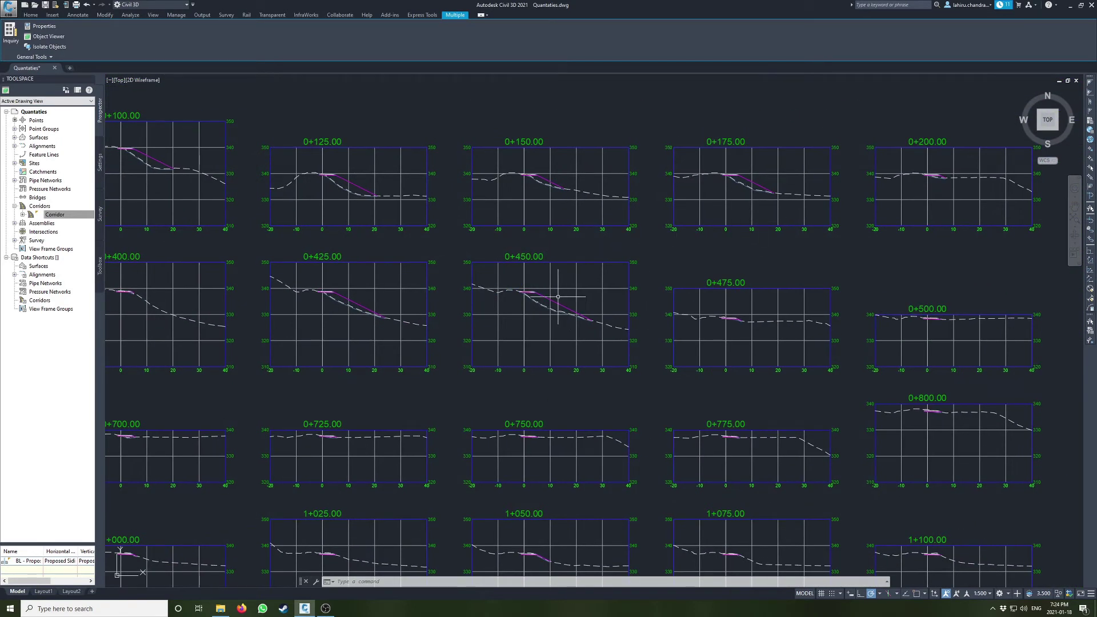
pyautogui.scroll(6, 559, 292)
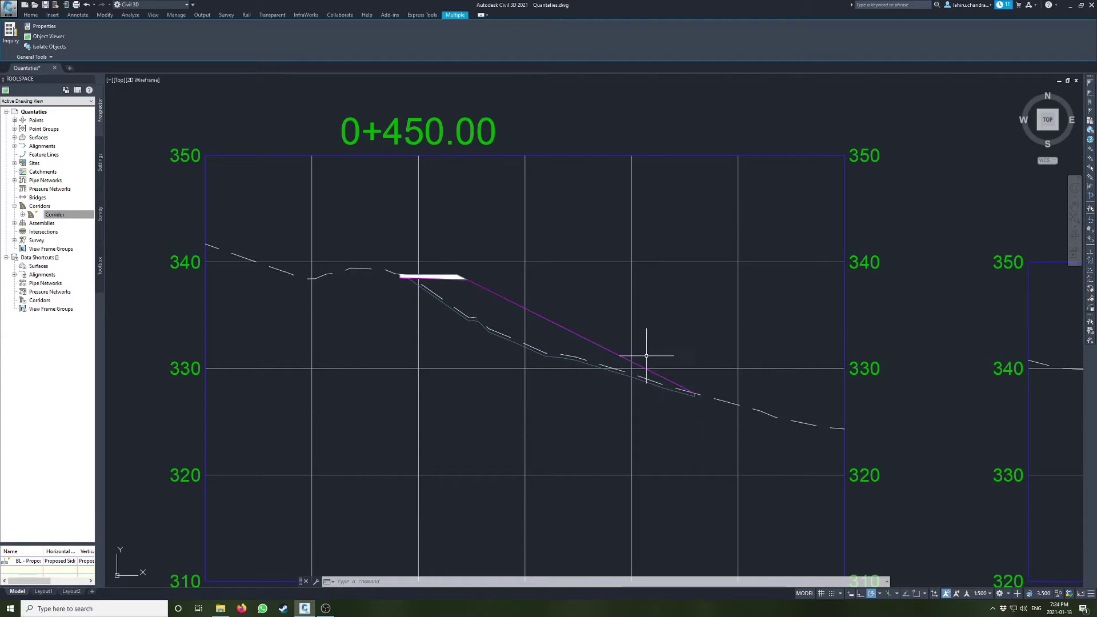
pyautogui.scroll(-6, 598, 339)
pyautogui.moveTo(838, 376); pyautogui.dragTo(663, 380, button='middle')
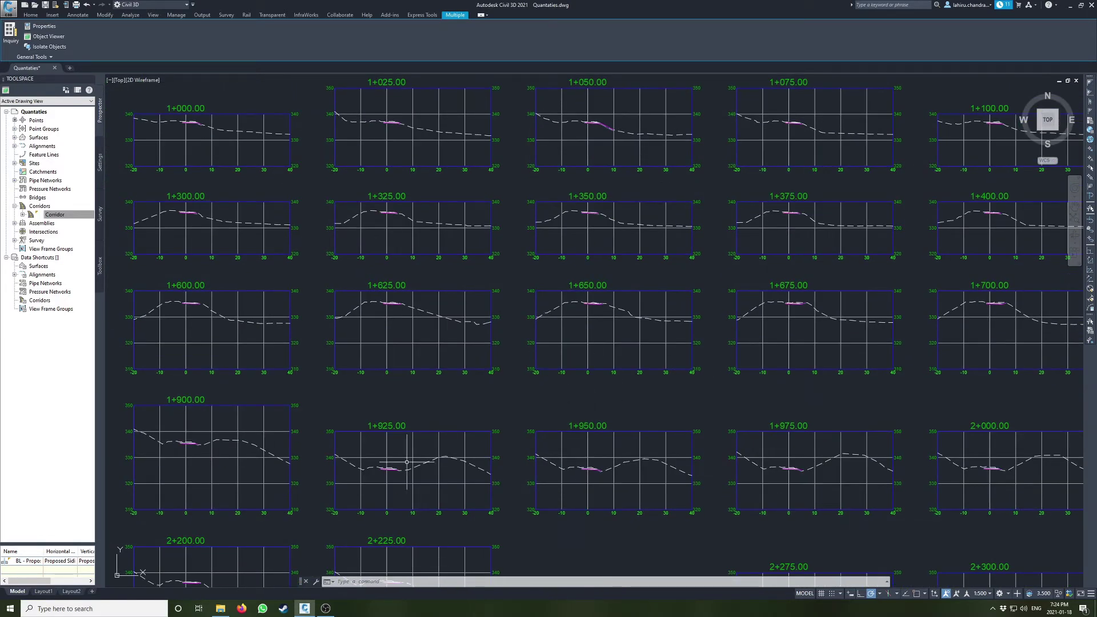
pyautogui.scroll(10, 407, 476)
pyautogui.scroll(-10, 407, 476)
# Step: Review the corridor's codes and the Datum surface's overhang correction options in the corridor properties beside the assemblies, and cancel
pyautogui.moveTo(326, 386); pyautogui.dragTo(1063, 297, button='middle')
pyautogui.scroll(-2, 517, 436)
pyautogui.scroll(8, 581, 434)
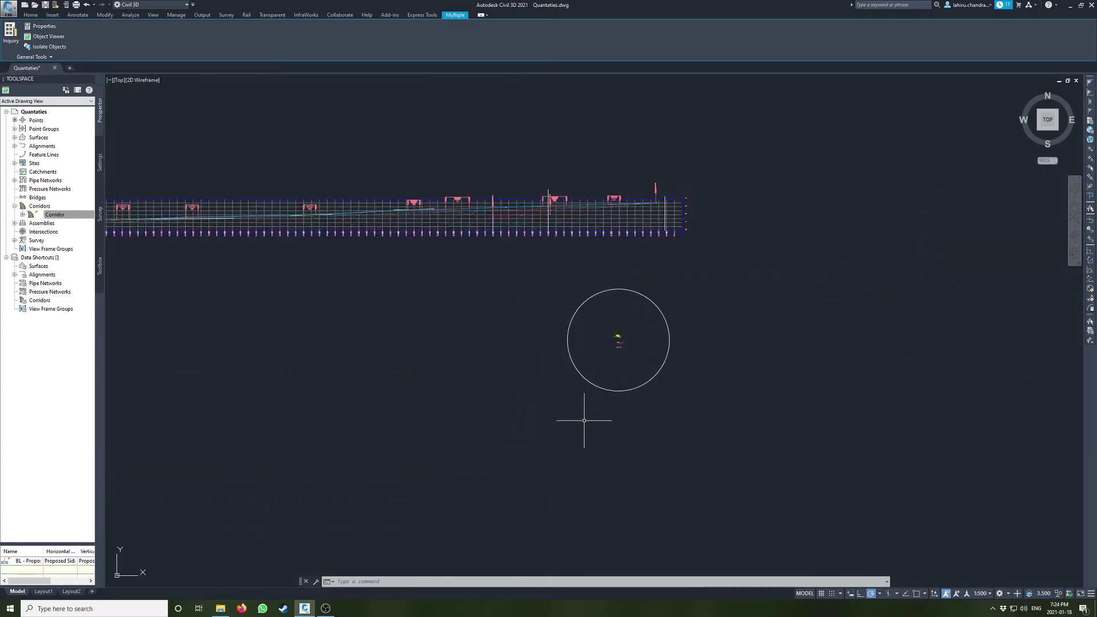
pyautogui.press('Escape')
pyautogui.scroll(5, 639, 297)
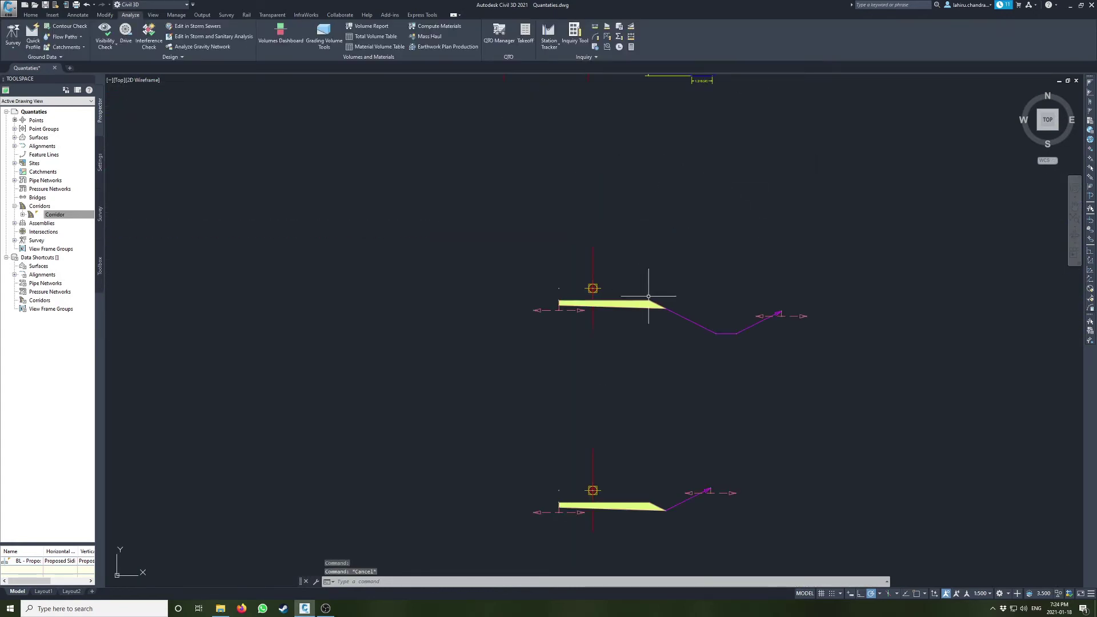
pyautogui.rightClick(90, 217)
pyautogui.click(109, 220)
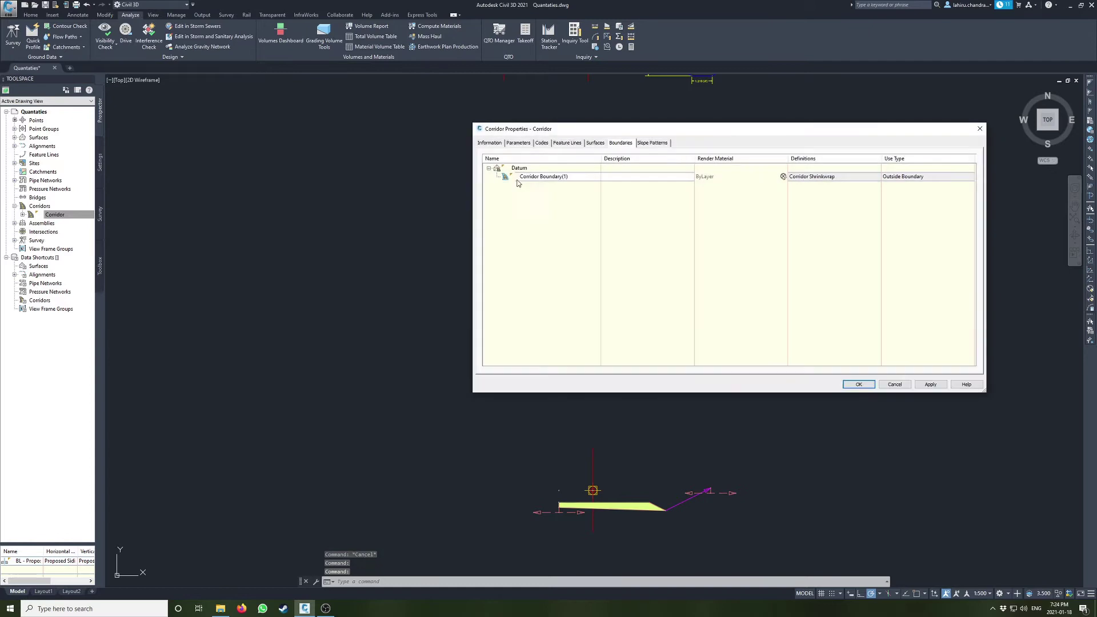
pyautogui.click(569, 143)
pyautogui.click(592, 143)
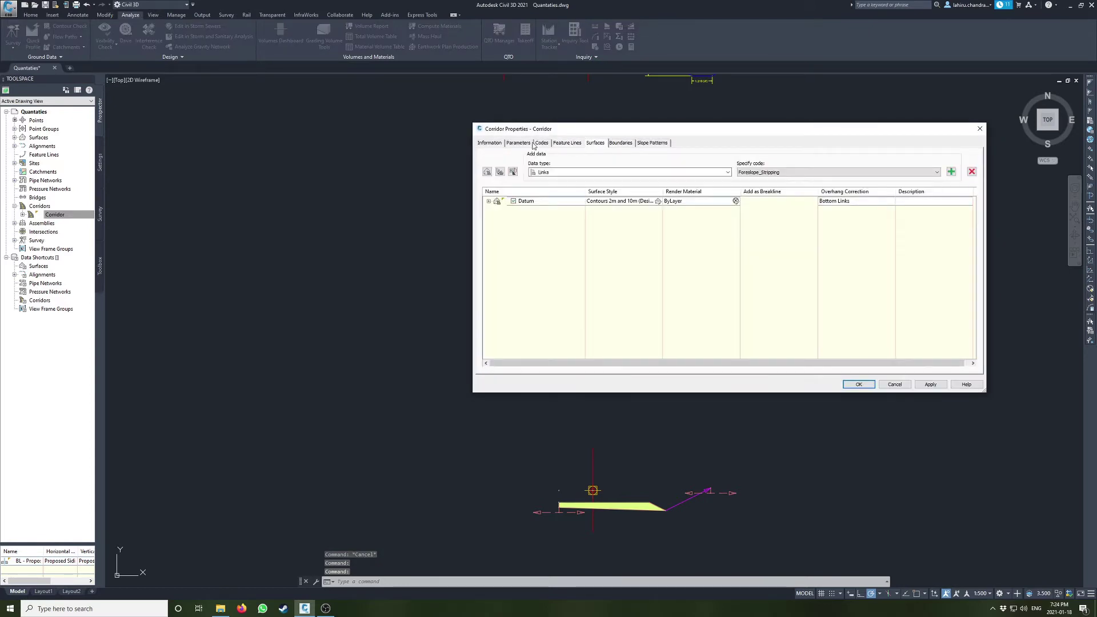
pyautogui.click(518, 143)
pyautogui.click(568, 144)
pyautogui.click(542, 143)
pyautogui.click(601, 143)
pyautogui.click(815, 172)
pyautogui.click(834, 155)
pyautogui.click(858, 202)
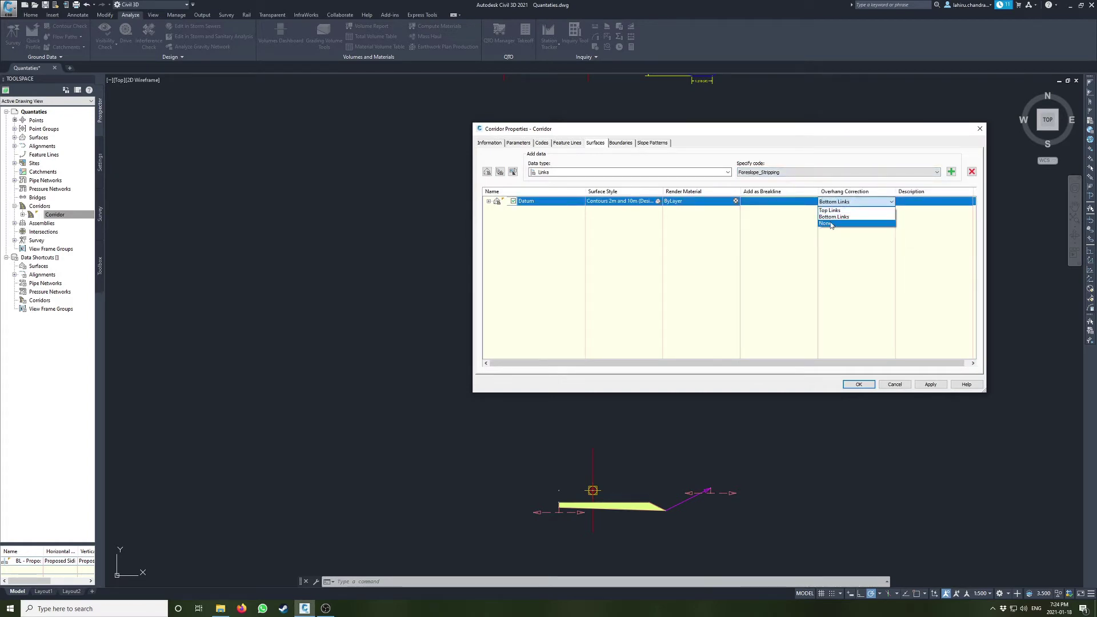
pyautogui.click(896, 386)
pyautogui.click(895, 384)
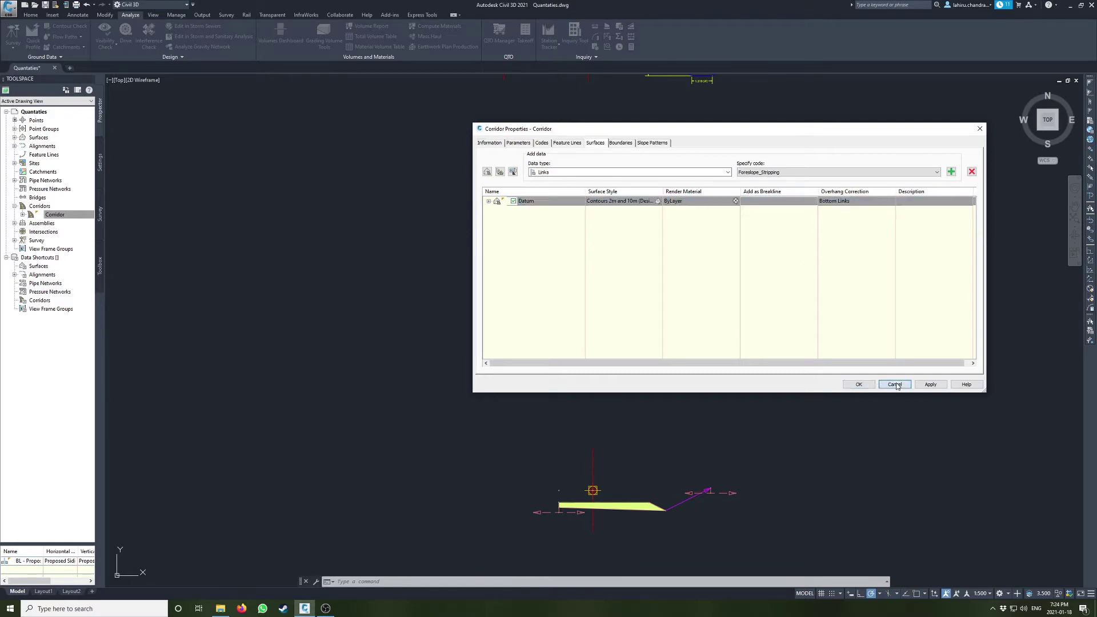
pyautogui.scroll(2, 626, 300)
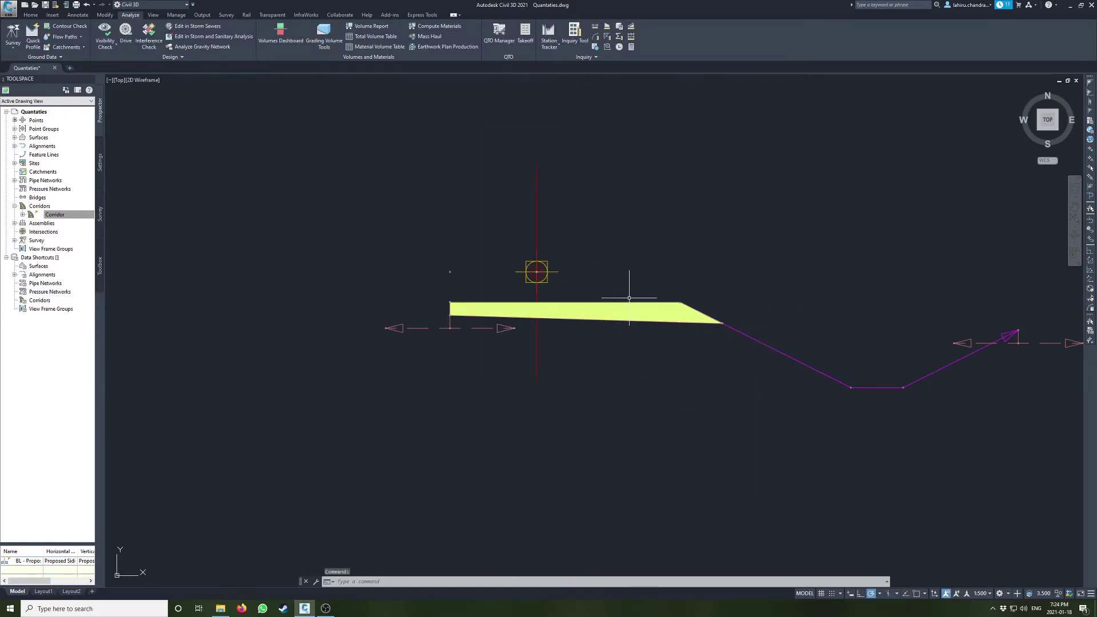
# Step: Examine the edges and stripping links of the subballast assembly beside its baseline and daylight slope
pyautogui.scroll(4, 436, 311)
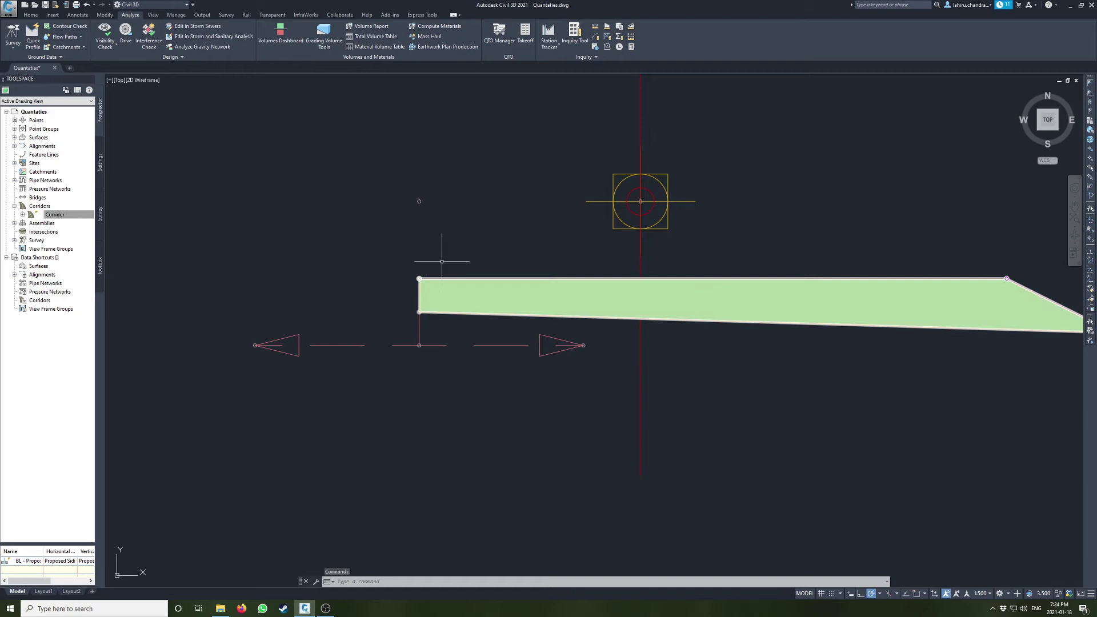
pyautogui.moveTo(551, 222); pyautogui.dragTo(642, 194, button='middle')
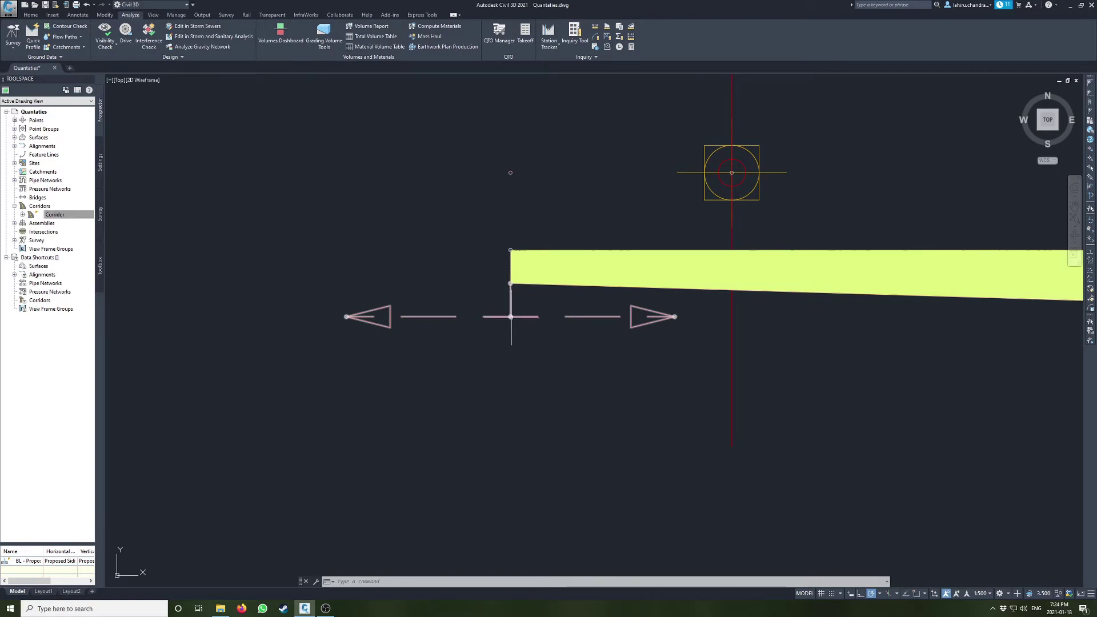
pyautogui.scroll(-1, 492, 213)
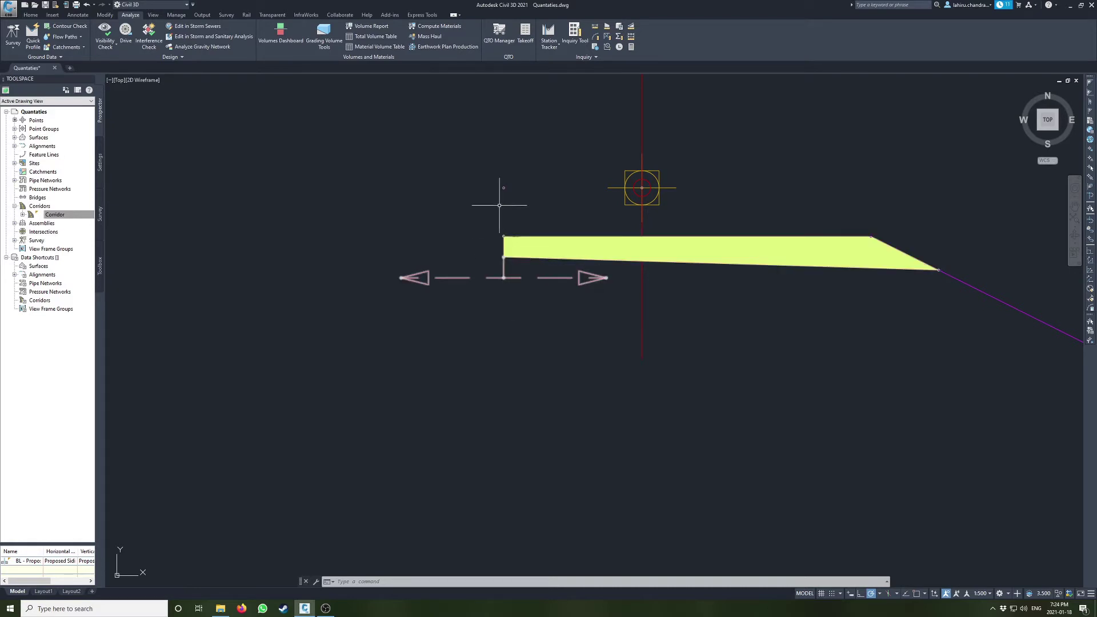
pyautogui.moveTo(505, 186); pyautogui.dragTo(475, 217, button='middle')
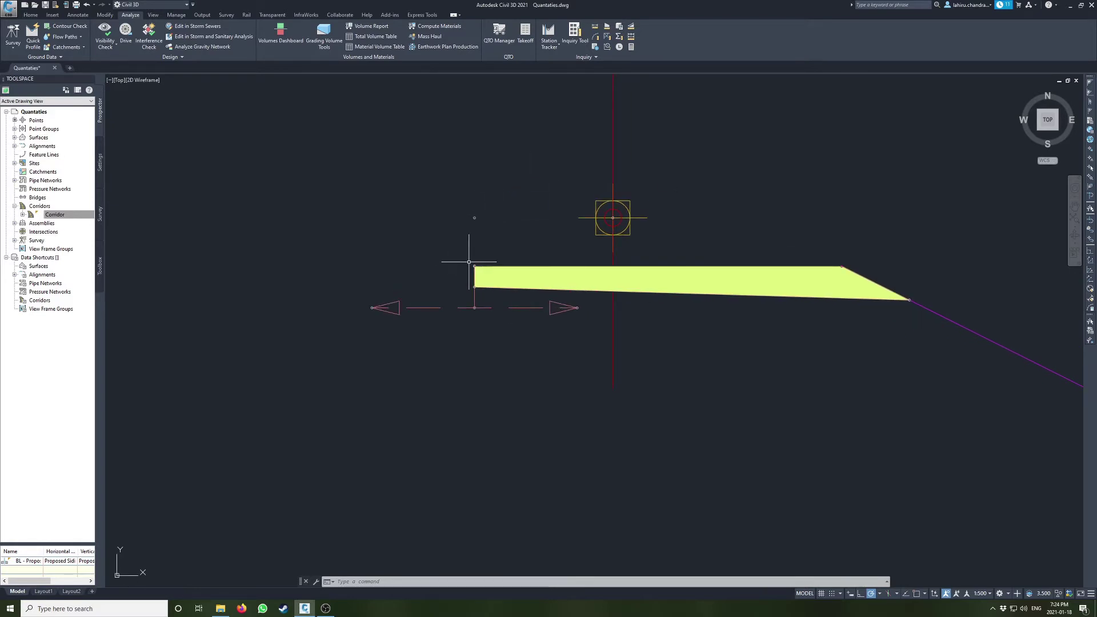
pyautogui.click(65, 215)
pyautogui.scroll(2, 466, 259)
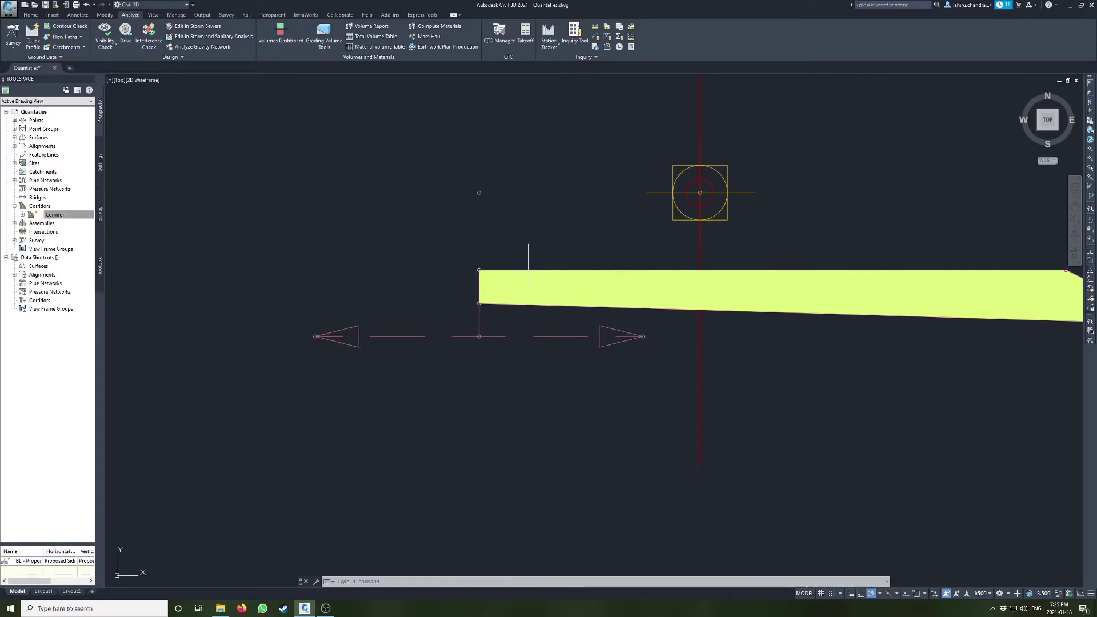
pyautogui.scroll(-5, 698, 303)
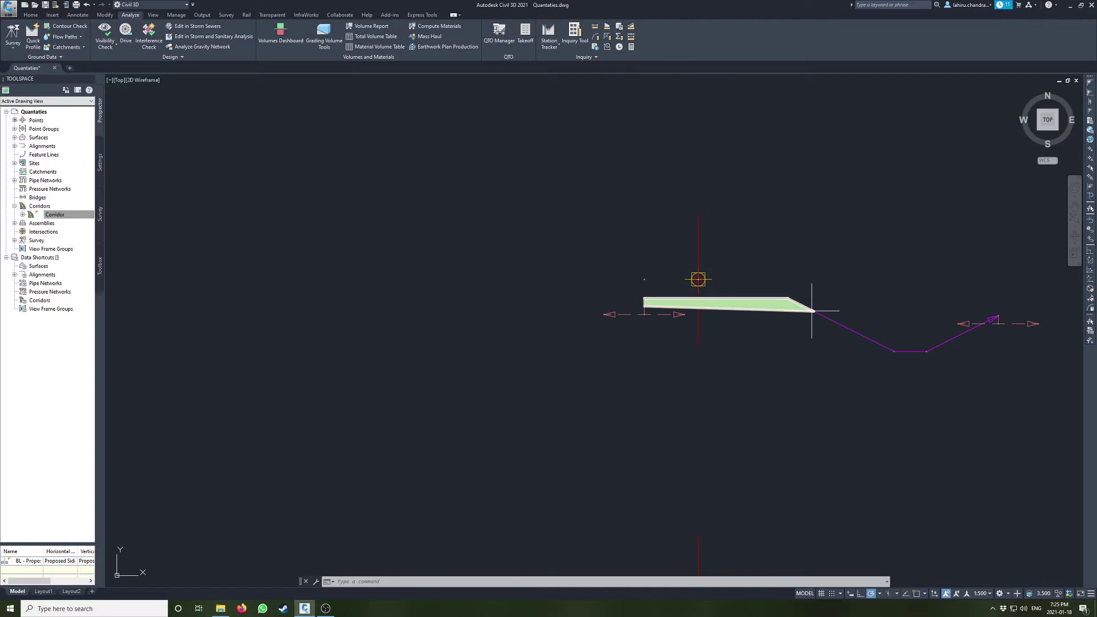
# Step: Add a new corridor surface named Stripping in the corridor's properties, with Links as the data type
pyautogui.click(31, 217)
pyautogui.rightClick(63, 218)
pyautogui.click(103, 222)
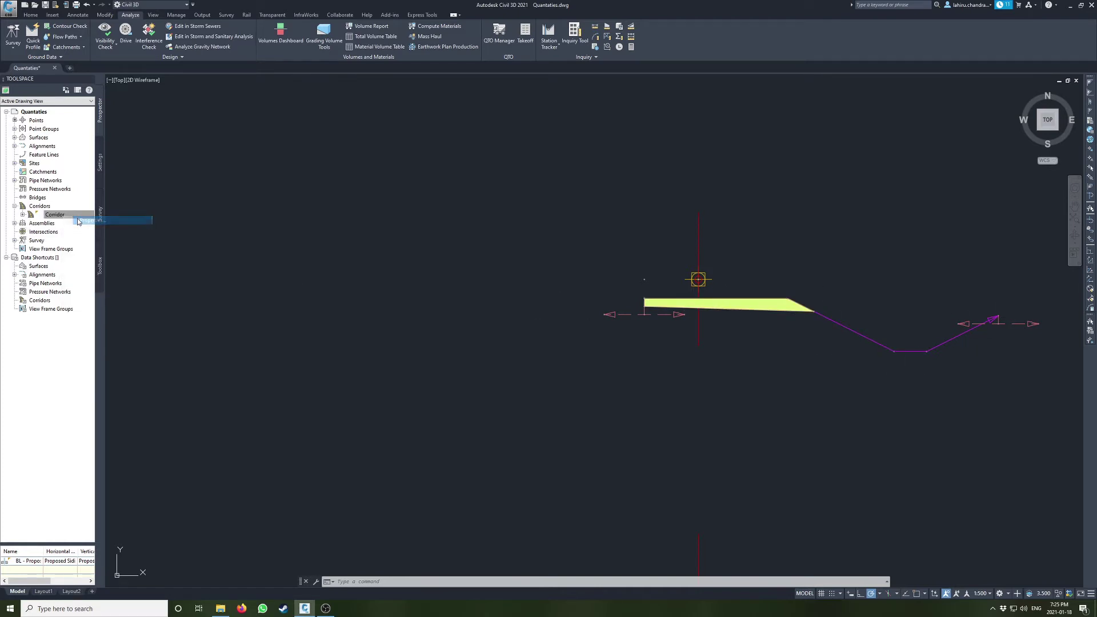
pyautogui.moveTo(687, 130); pyautogui.dragTo(617, 153)
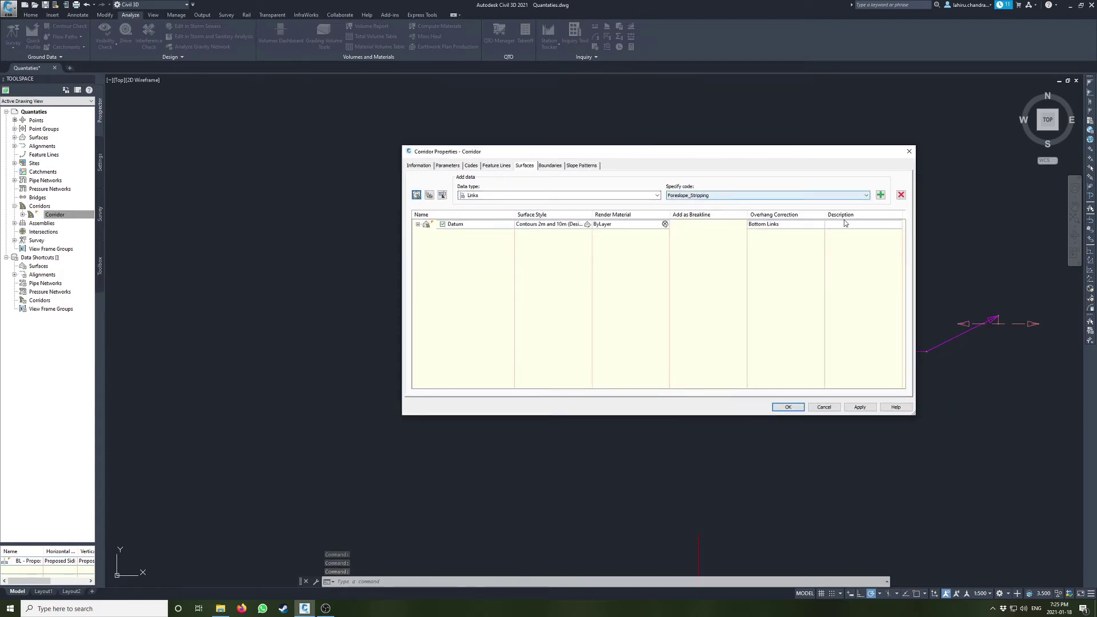
pyautogui.moveTo(641, 152); pyautogui.dragTo(414, 145)
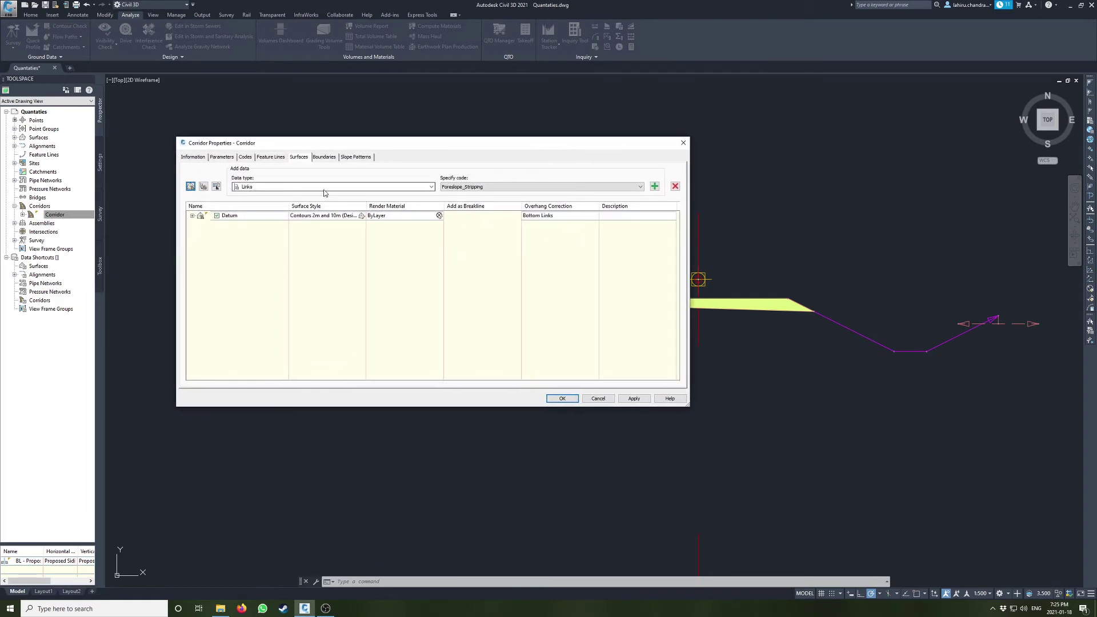
pyautogui.click(287, 186)
pyautogui.click(285, 196)
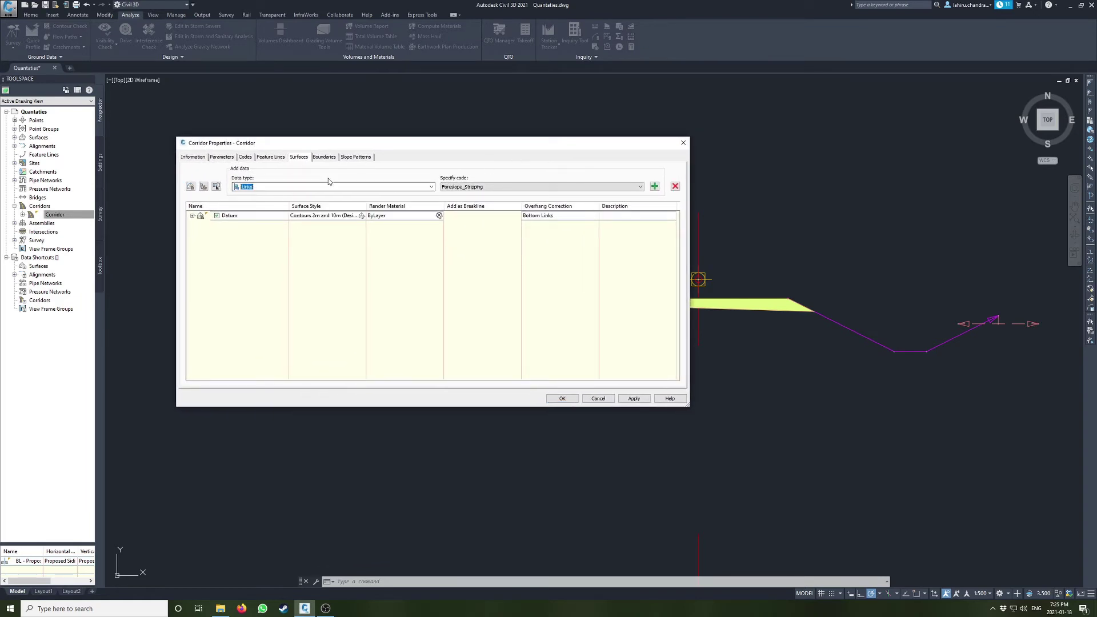
pyautogui.click(191, 187)
pyautogui.click(247, 224)
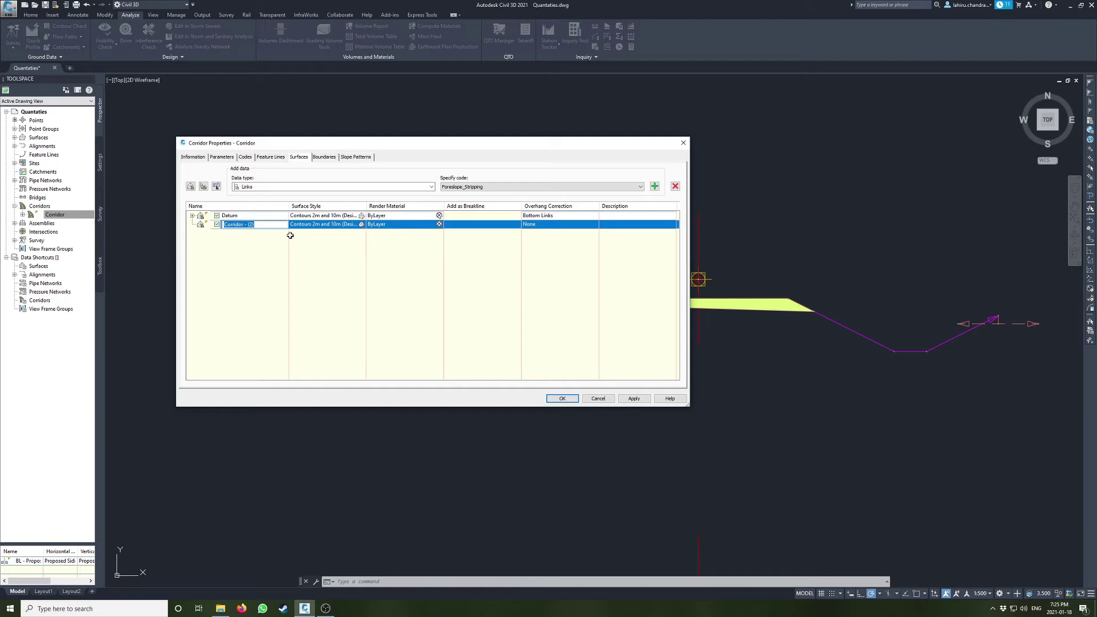
pyautogui.write('Strippi')
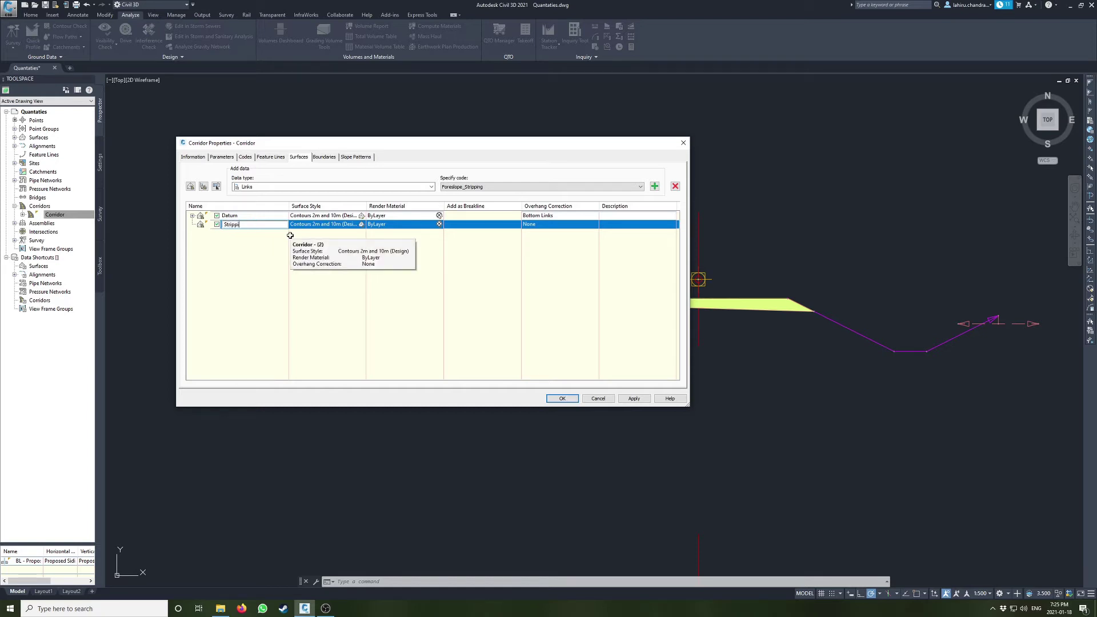
pyautogui.write('ng')
pyautogui.press('Return')
# Step: Set the Stripping surface's style to _No Display
pyautogui.click(544, 225)
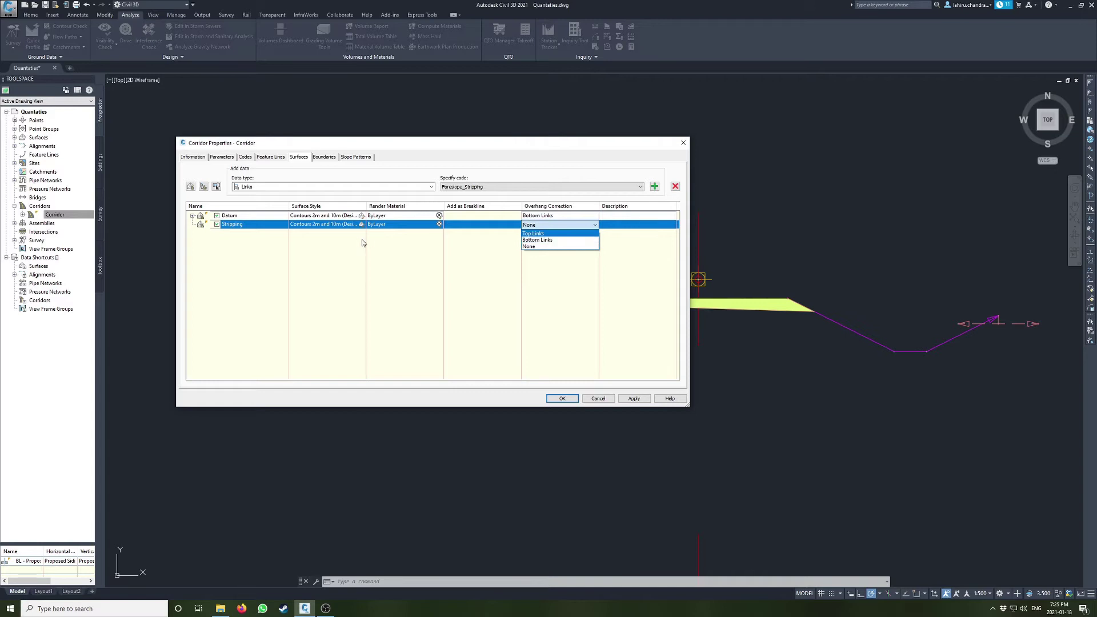
pyautogui.click(592, 223)
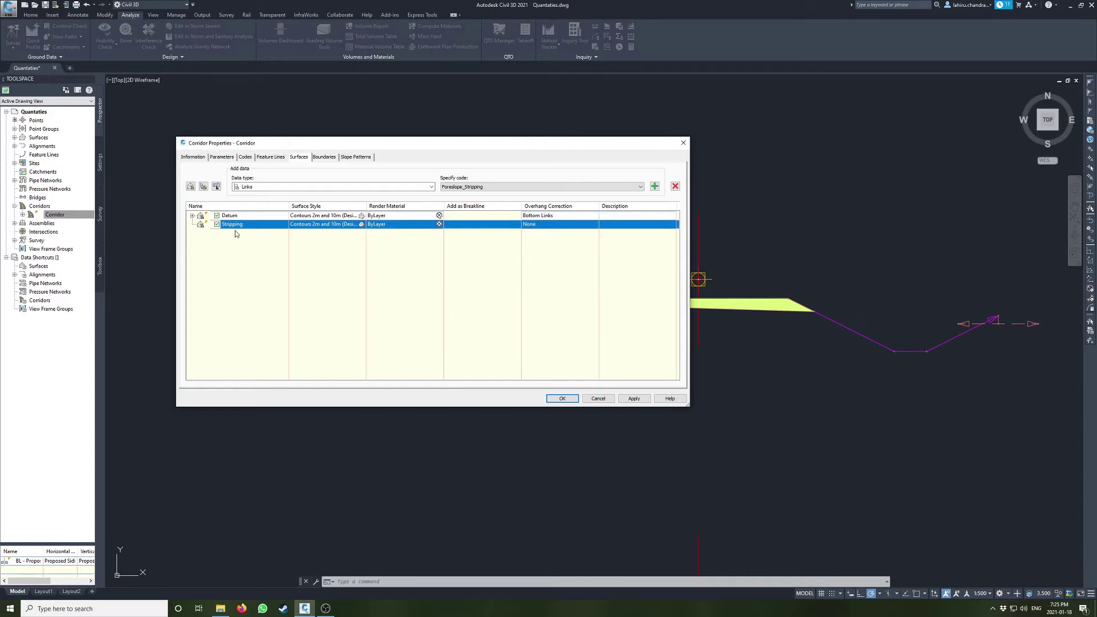
pyautogui.click(362, 224)
pyautogui.click(428, 216)
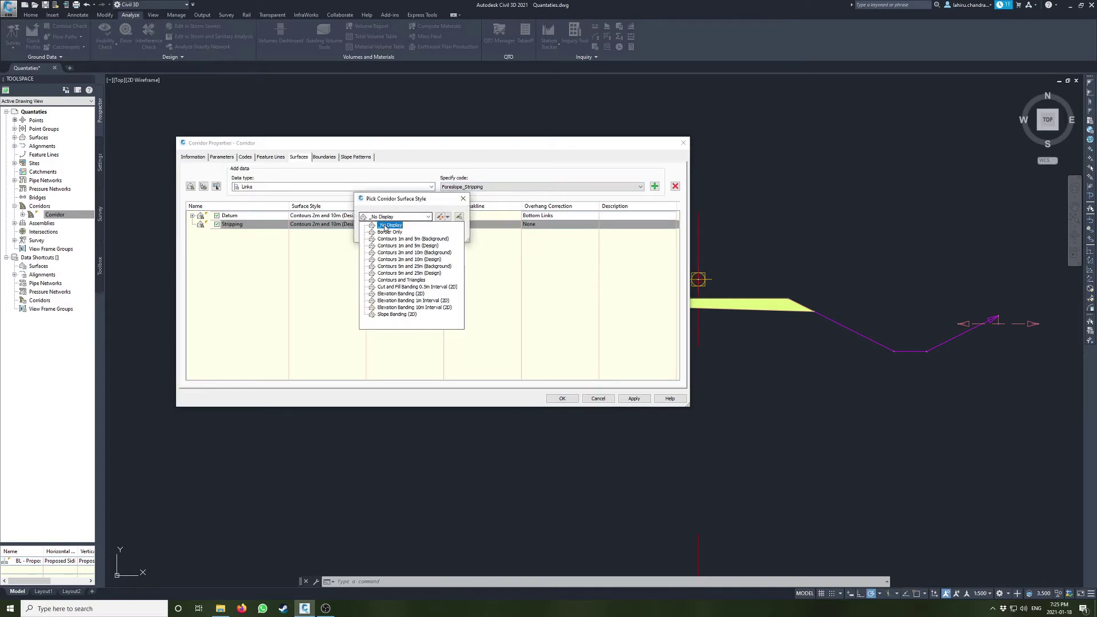
pyautogui.click(389, 227)
pyautogui.click(374, 232)
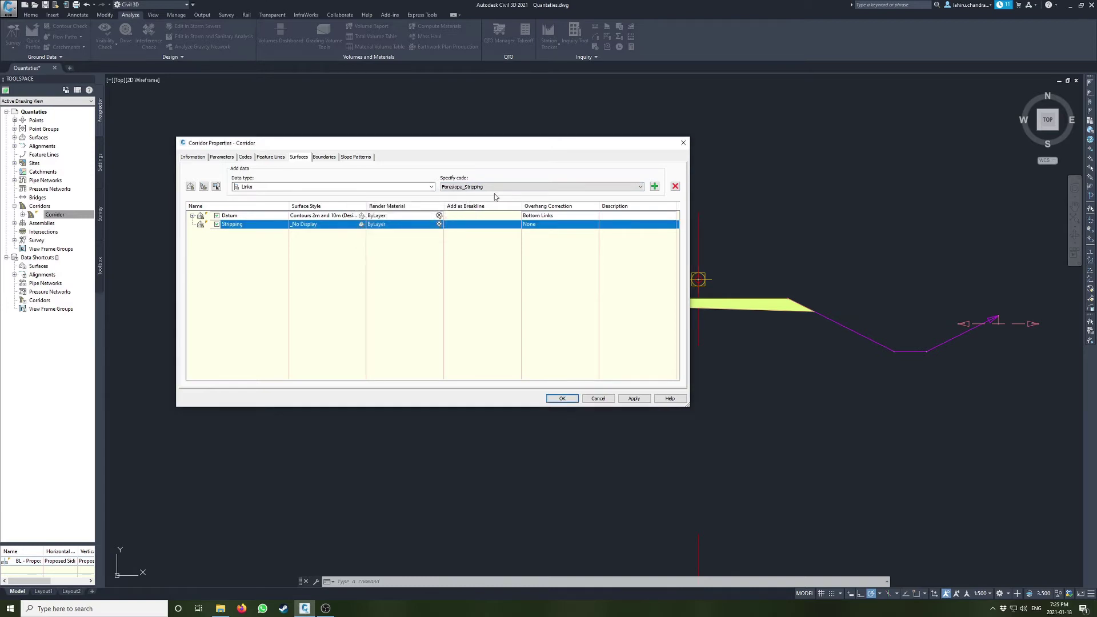
# Step: Add the Foreslope_Stripping and Stripping link codes to the Stripping surface and set its overhang correction to Bottom Links
pyautogui.click(463, 187)
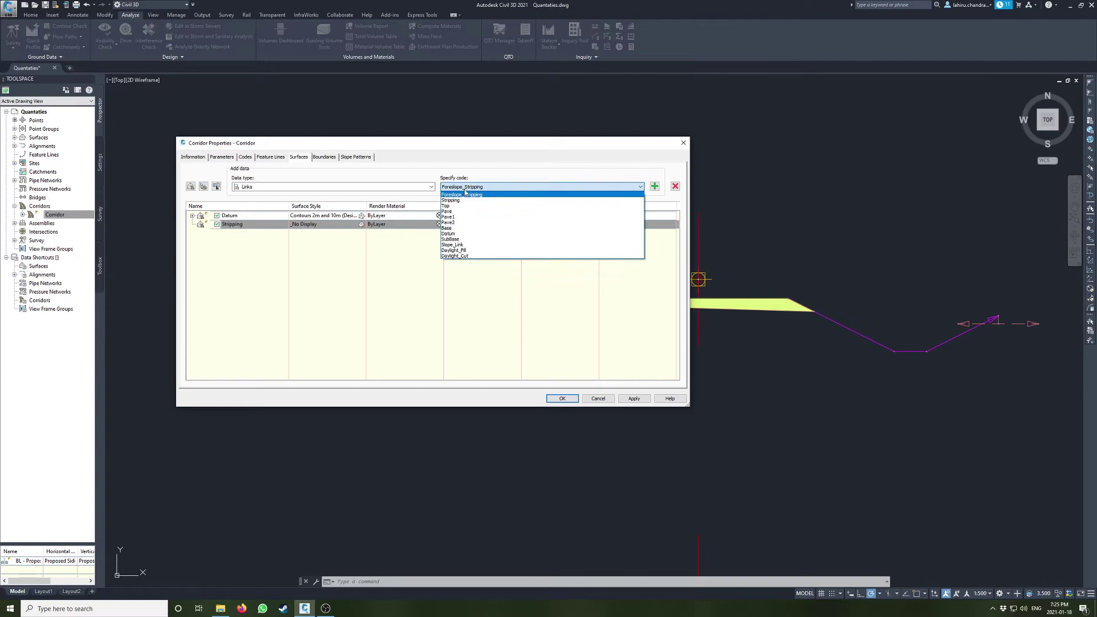
pyautogui.click(465, 195)
pyautogui.click(655, 186)
pyautogui.click(460, 187)
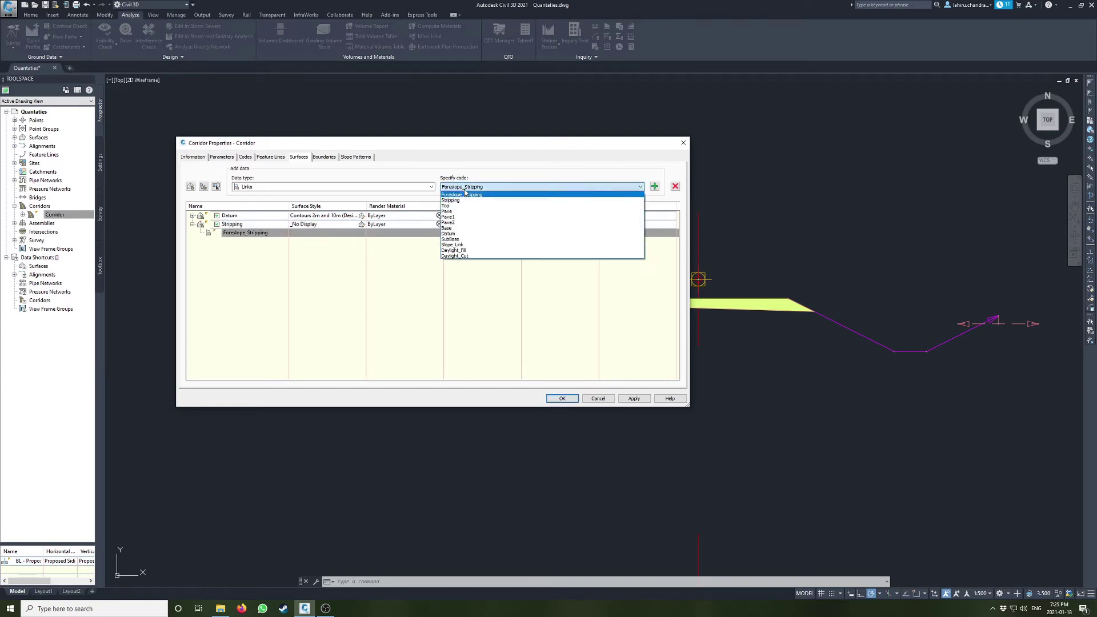
pyautogui.click(455, 200)
pyautogui.click(655, 186)
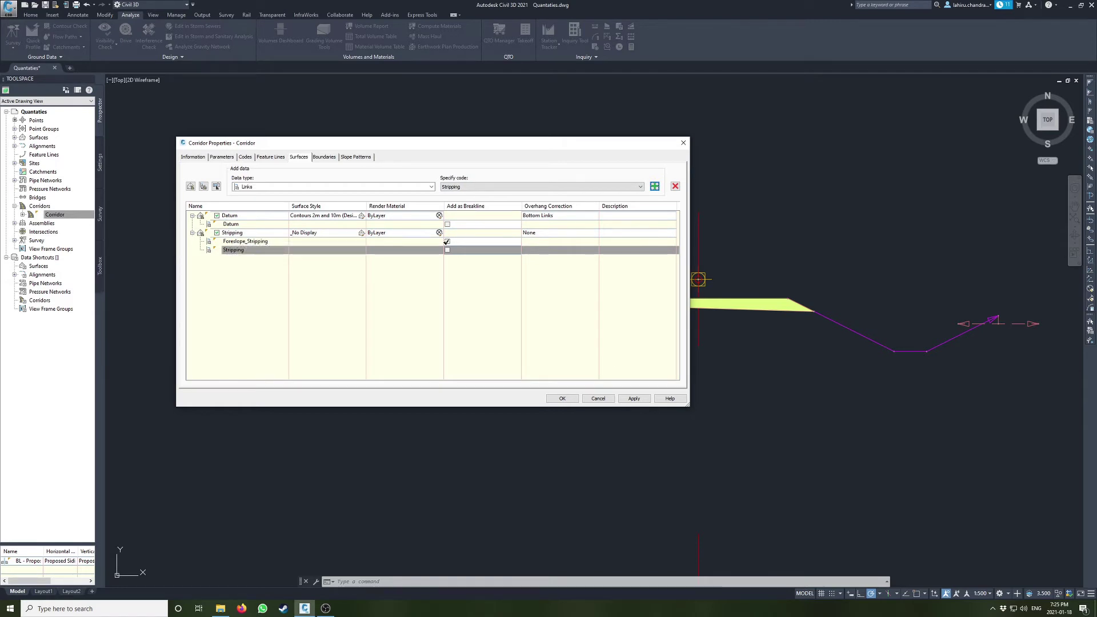
pyautogui.click(541, 235)
pyautogui.click(521, 249)
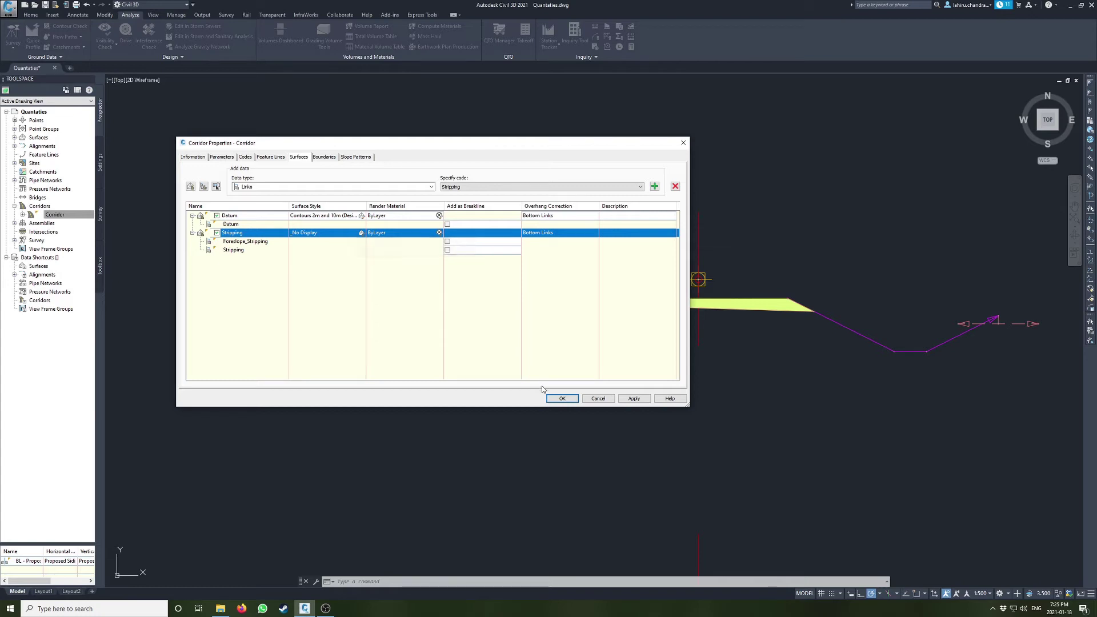
# Step: Use the corridor extents as the Stripping surface's outer boundary and accept the corridor properties
pyautogui.click(322, 157)
pyautogui.rightClick(238, 200)
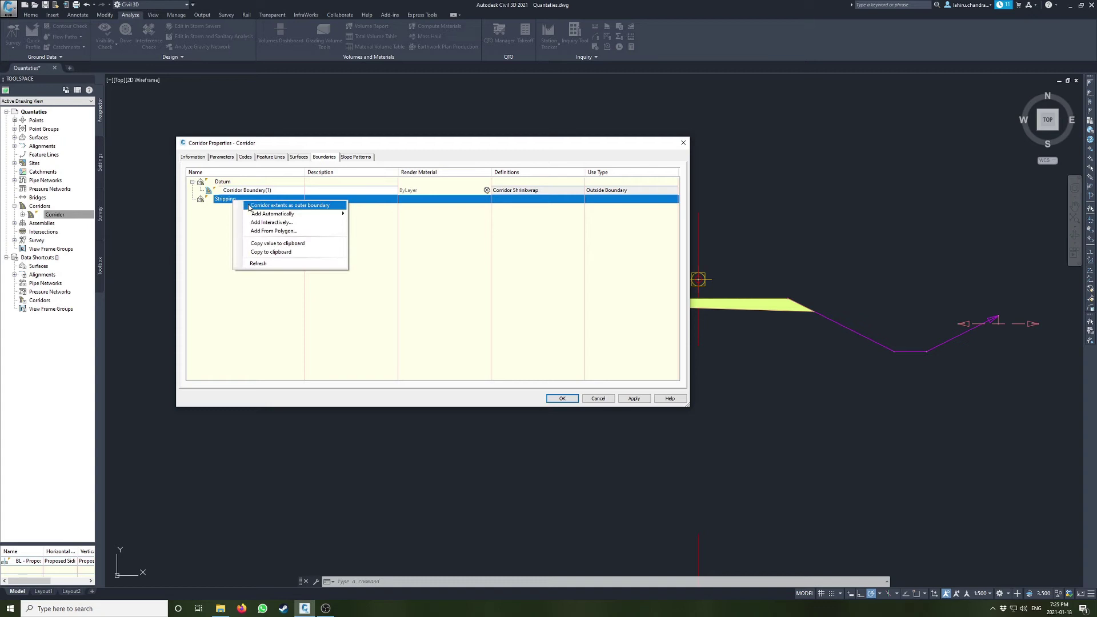
pyautogui.click(241, 206)
pyautogui.click(563, 398)
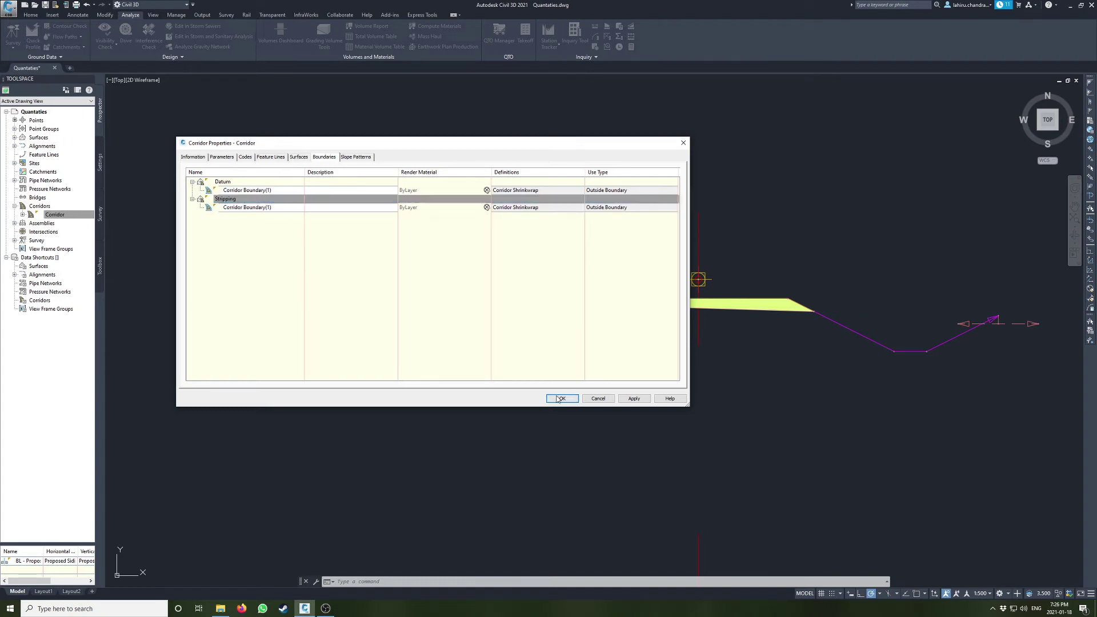
pyautogui.click(499, 280)
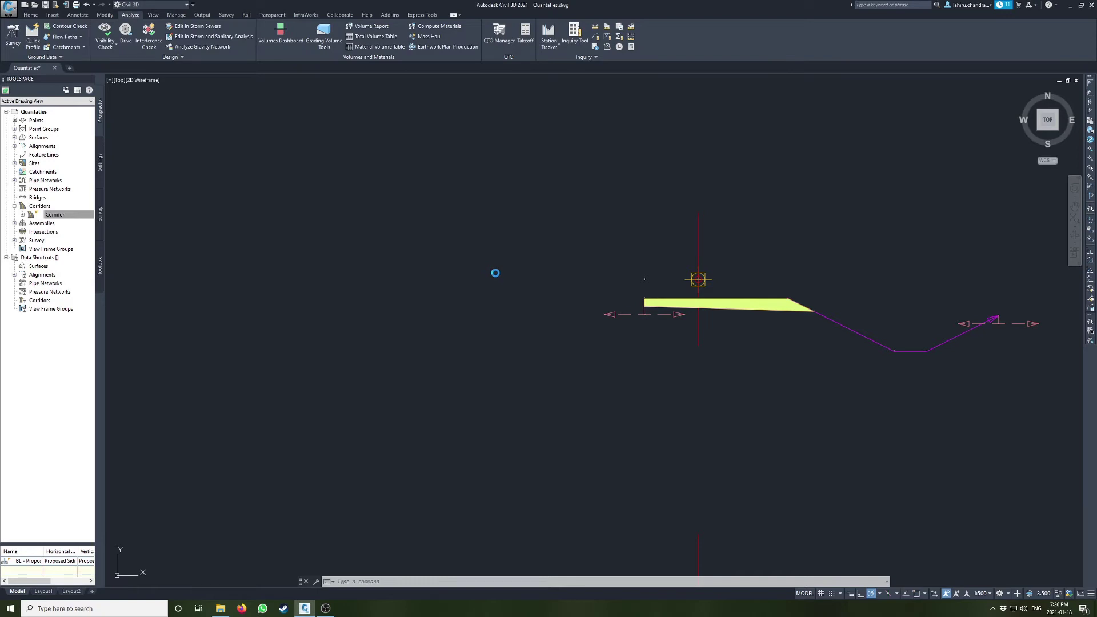
# Step: Add Corridor Stripping to the sampled section sources of the siding track's sample line group
pyautogui.scroll(-8, 507, 264)
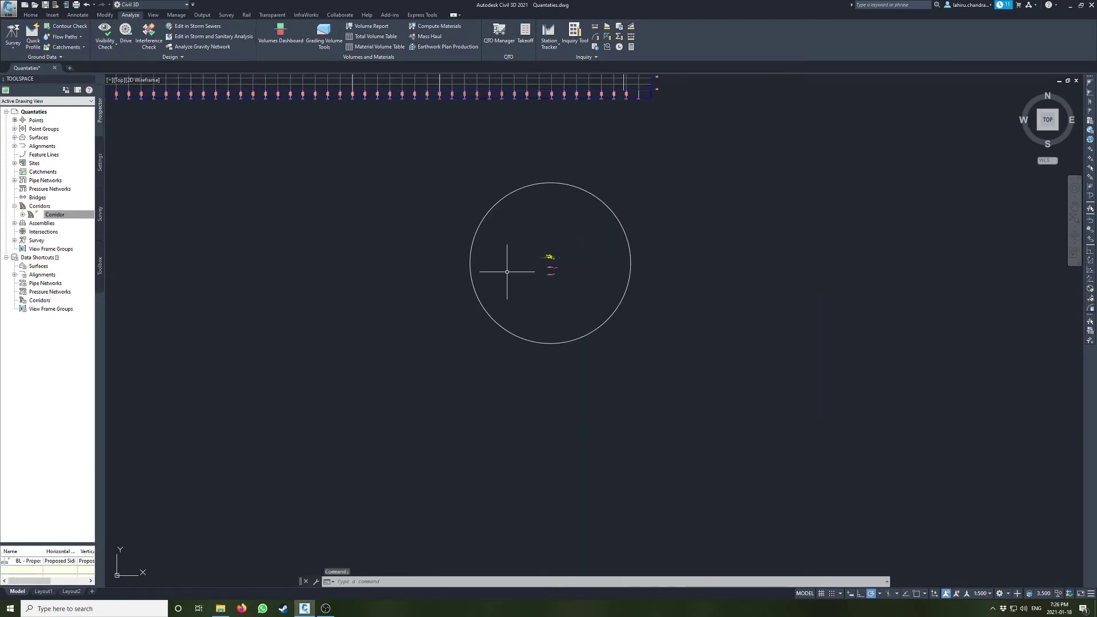
pyautogui.scroll(-5, 638, 265)
pyautogui.moveTo(441, 314); pyautogui.dragTo(555, 300)
pyautogui.scroll(10, 475, 378)
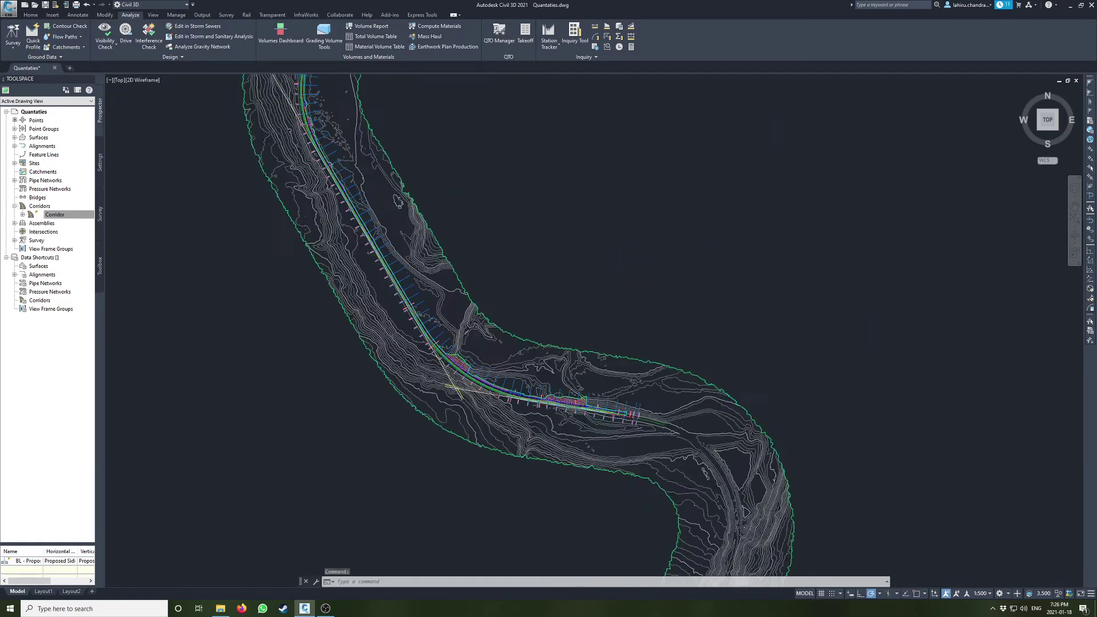
pyautogui.scroll(-2, 475, 378)
pyautogui.moveTo(475, 377)
pyautogui.mouseDown(button='middle')
pyautogui.moveTo(735, 404)
pyautogui.moveTo(467, 362)
pyautogui.mouseUp(button='middle')
pyautogui.scroll(-4, 735, 404)
pyautogui.scroll(6, 466, 362)
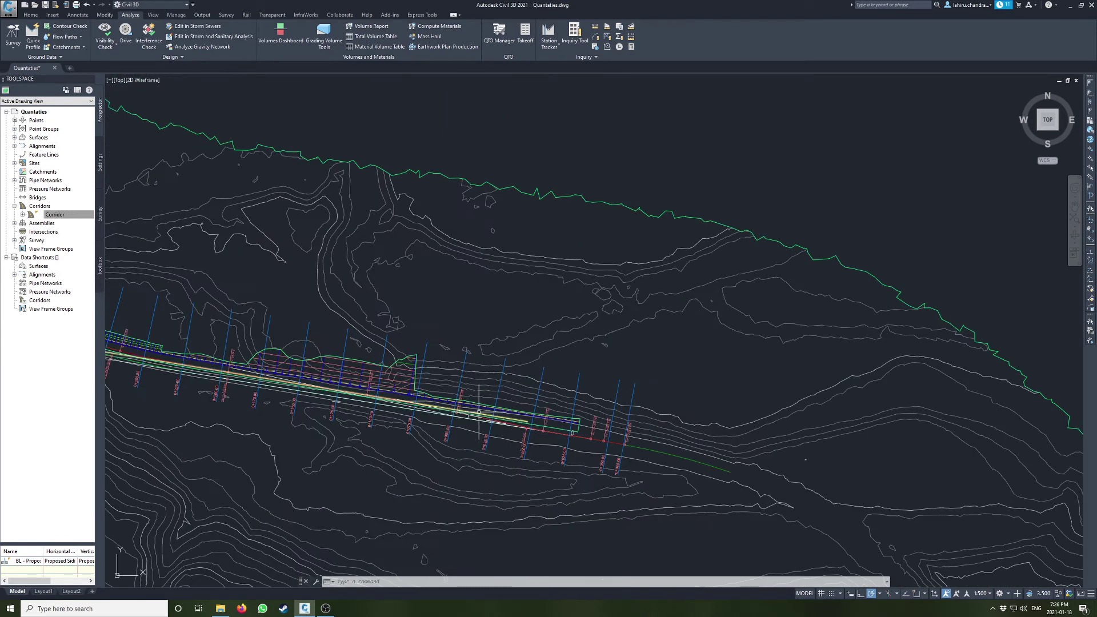
pyautogui.click(465, 362)
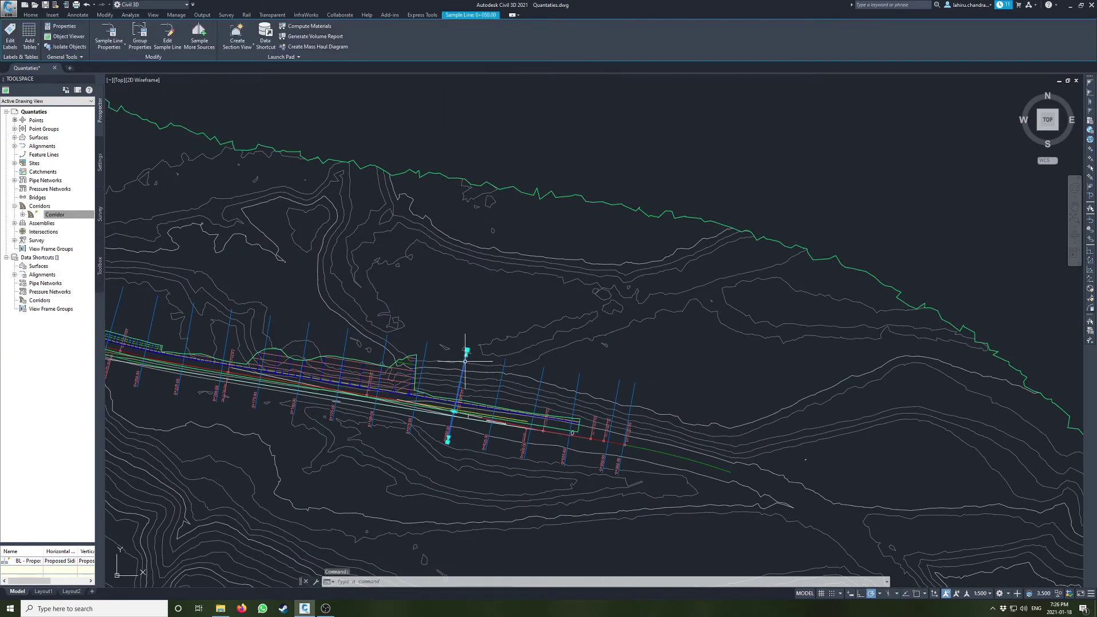
pyautogui.click(199, 38)
pyautogui.click(452, 282)
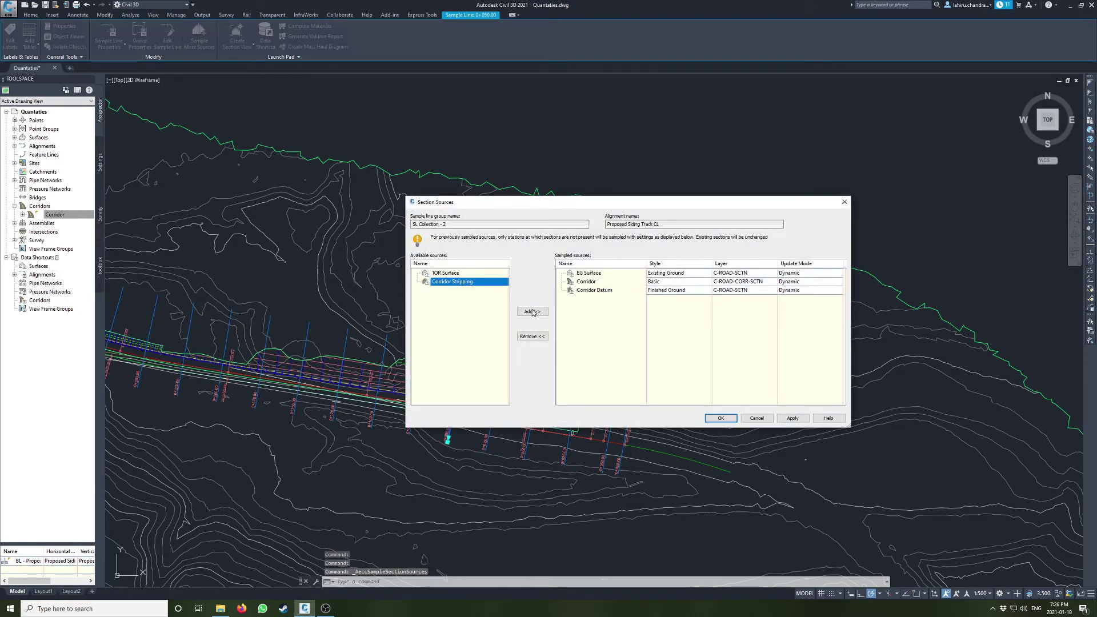
pyautogui.click(532, 312)
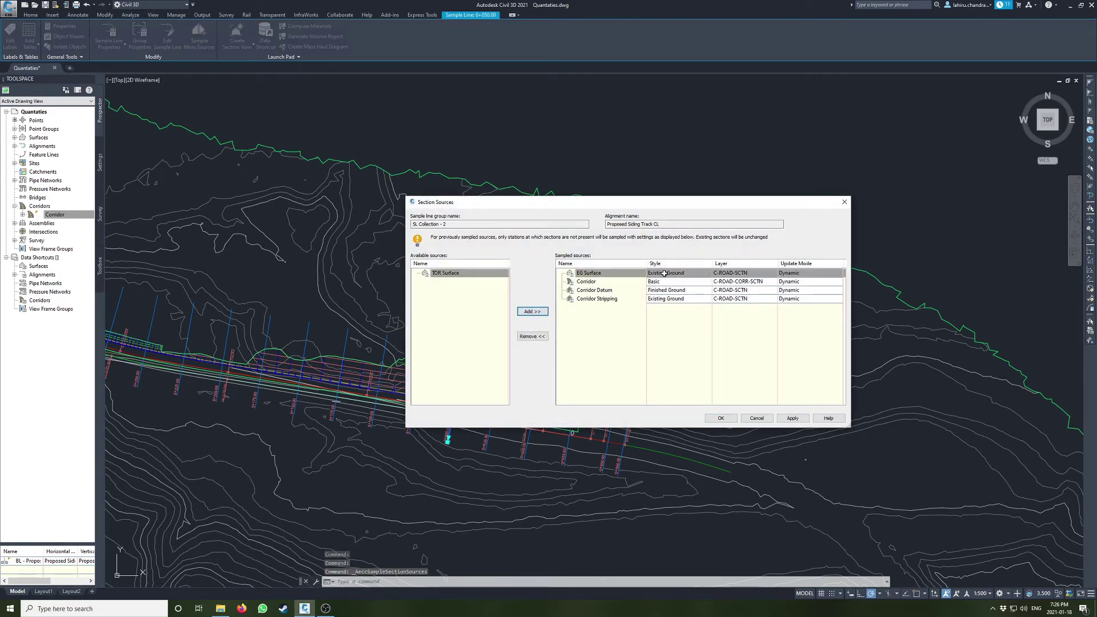
# Step: Copy the Finished Ground section style for Corridor Stripping and name the copy Stripping
pyautogui.click(666, 299)
pyautogui.click(395, 216)
pyautogui.click(394, 232)
pyautogui.click(447, 217)
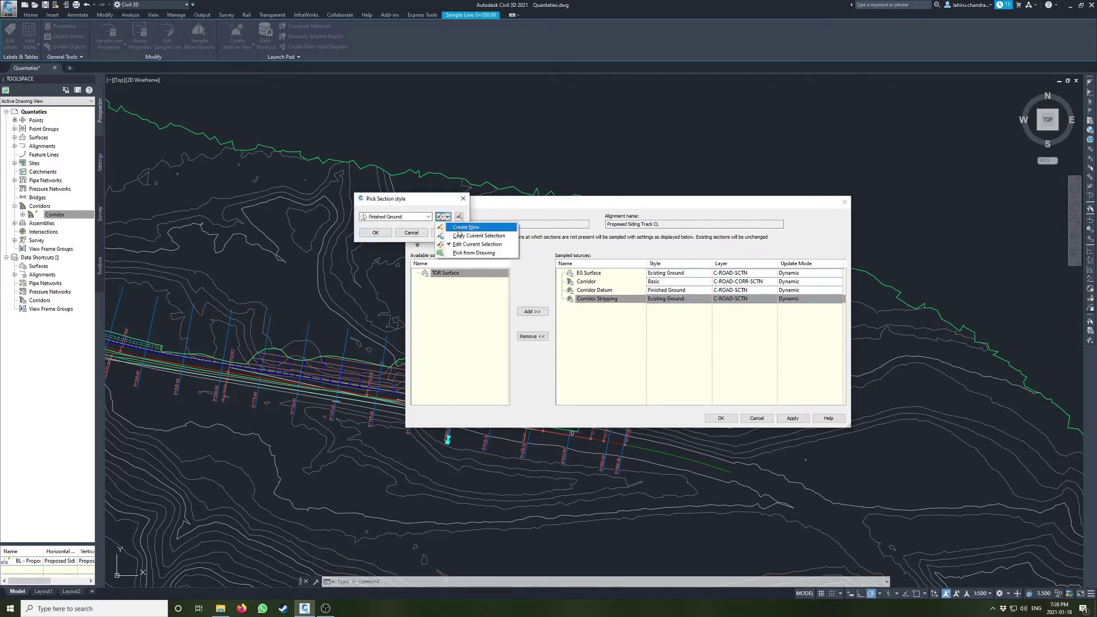
pyautogui.click(462, 236)
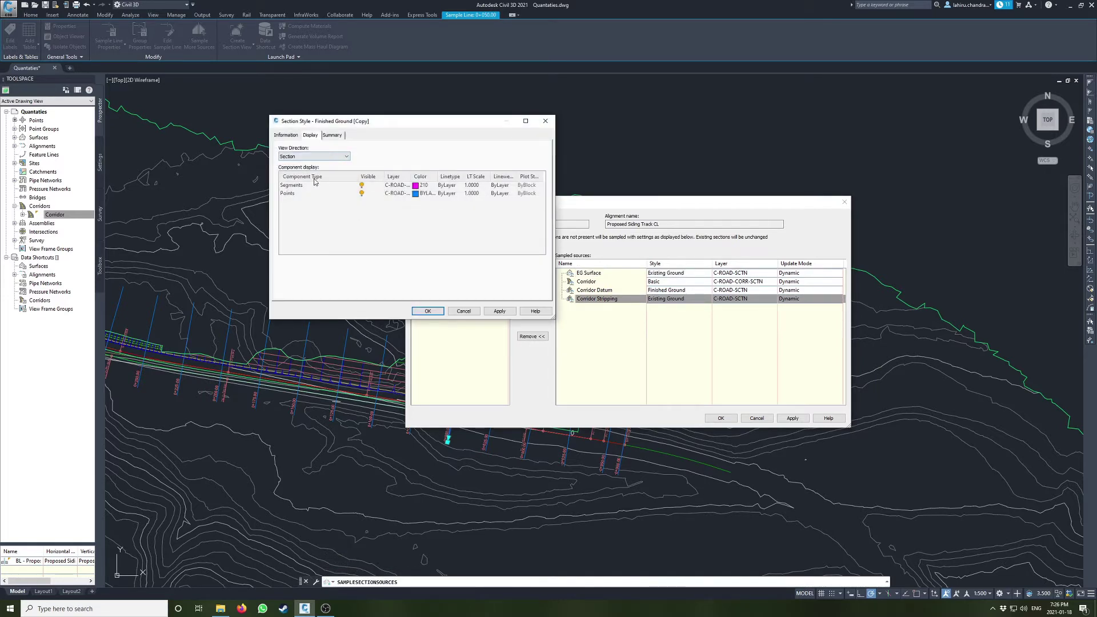
pyautogui.click(285, 135)
pyautogui.moveTo(330, 155); pyautogui.dragTo(224, 160)
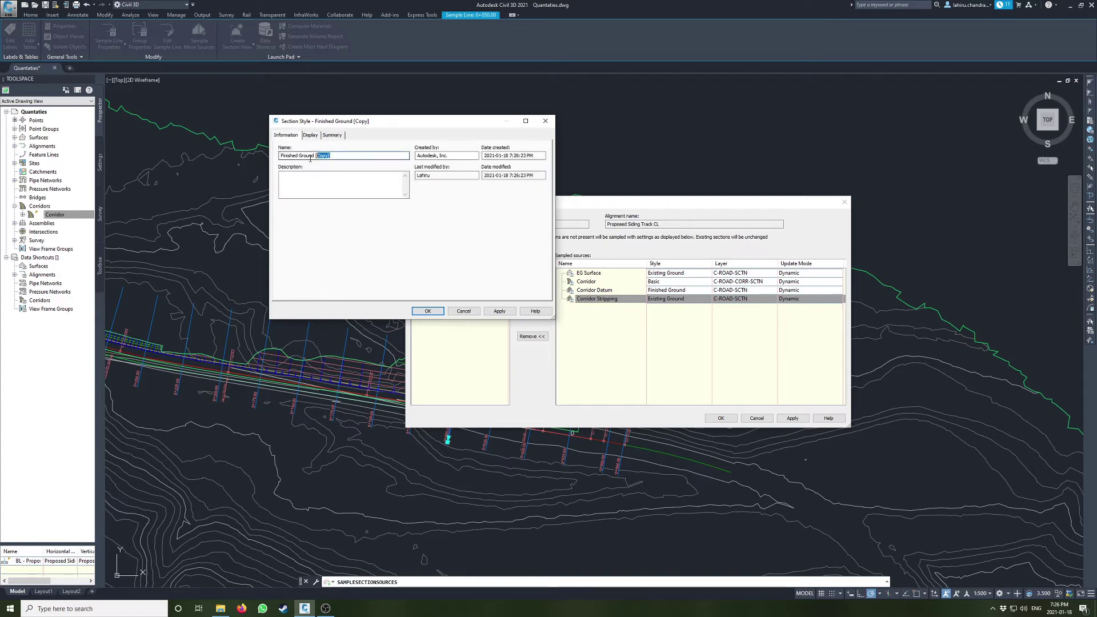
pyautogui.write('Stripping')
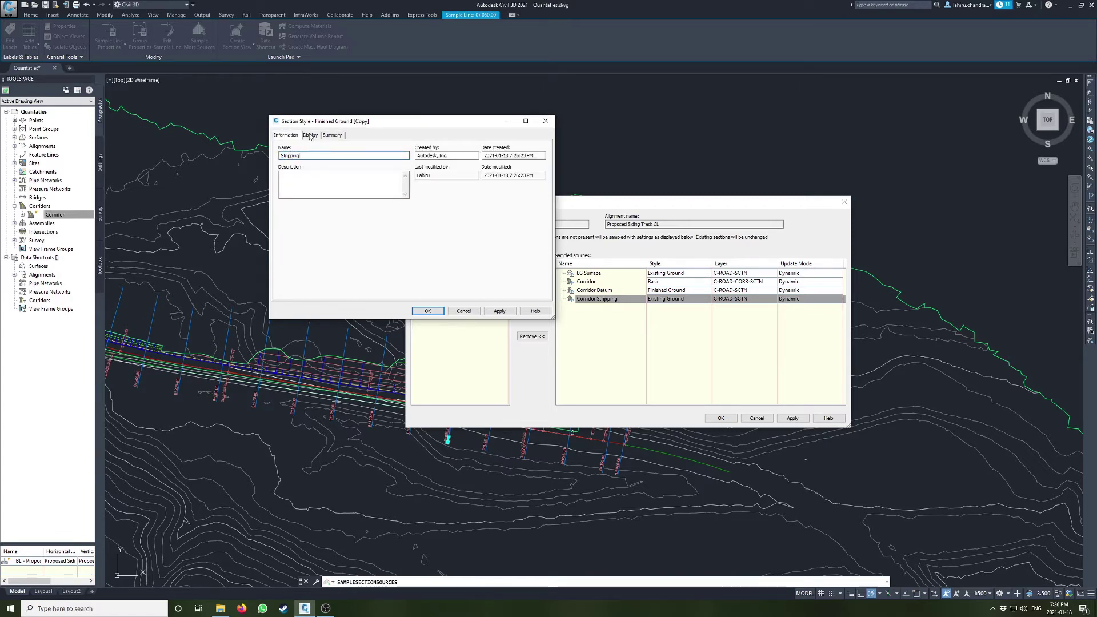
# Step: Set the Stripping section style's segment color to green and apply the style to Corridor Stripping in the sampled sources
pyautogui.click(310, 135)
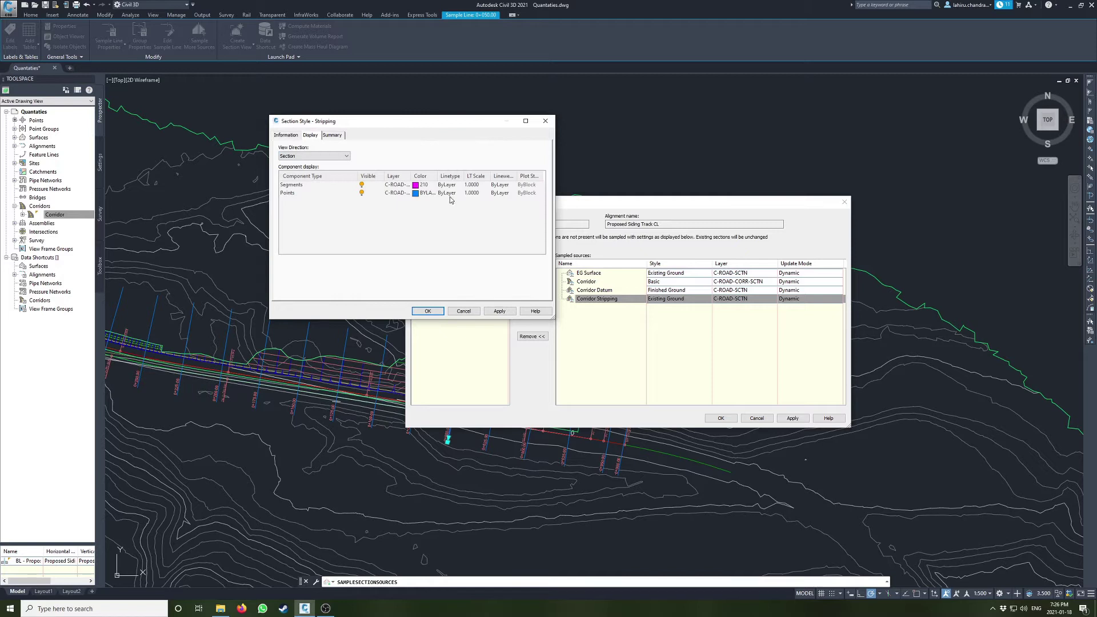
pyautogui.click(422, 185)
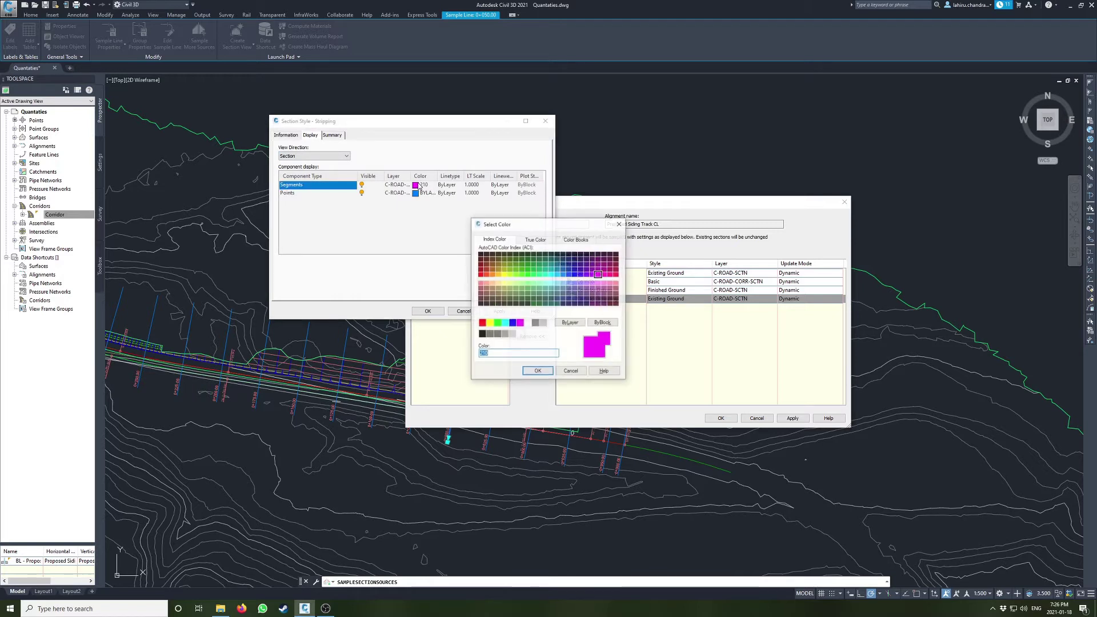
pyautogui.click(528, 275)
pyautogui.click(538, 371)
pyautogui.click(428, 311)
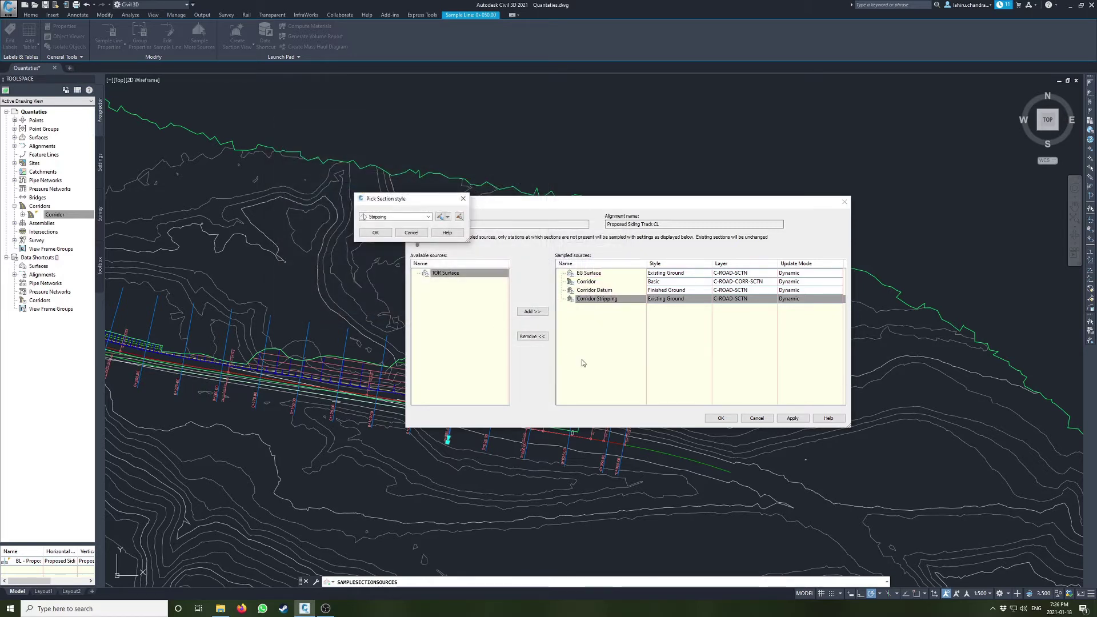
pyautogui.click(376, 234)
pyautogui.click(727, 419)
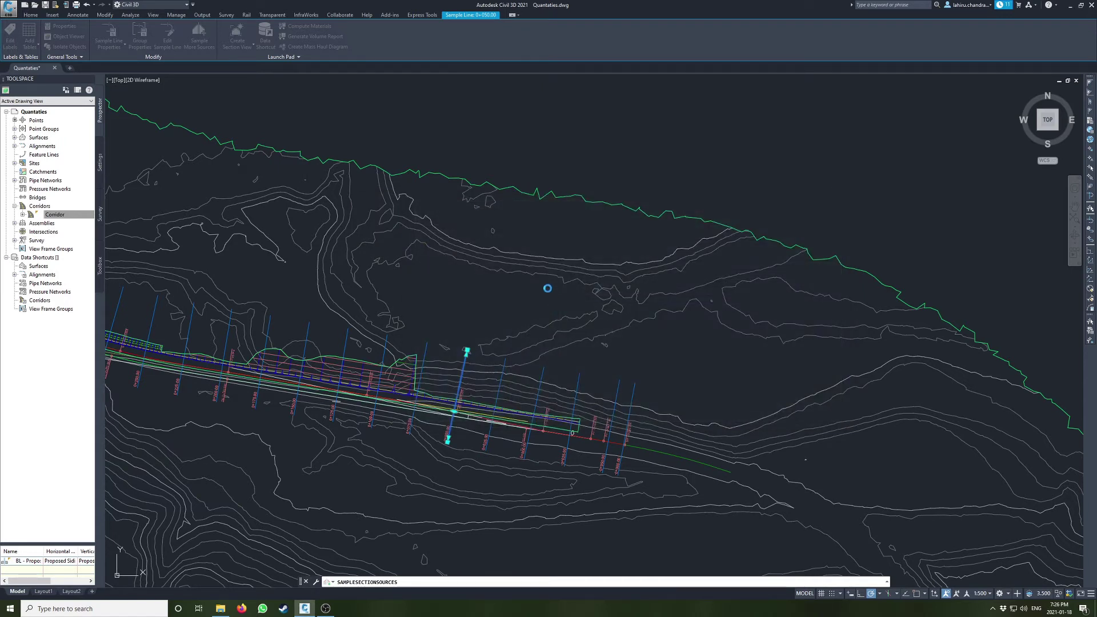
# Step: Examine the datum and stripping section lines across several cross section views, including stations 0+050.00 and 0+075.00
pyautogui.scroll(-8, 522, 289)
pyautogui.scroll(15, 840, 223)
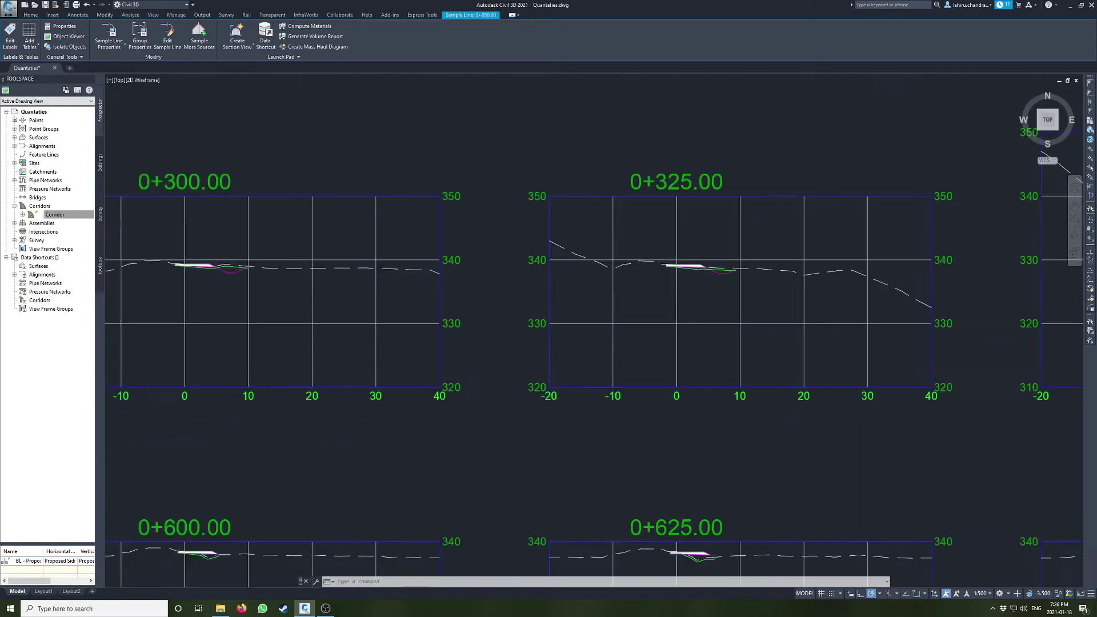
pyautogui.scroll(8, 708, 266)
pyautogui.press('Escape')
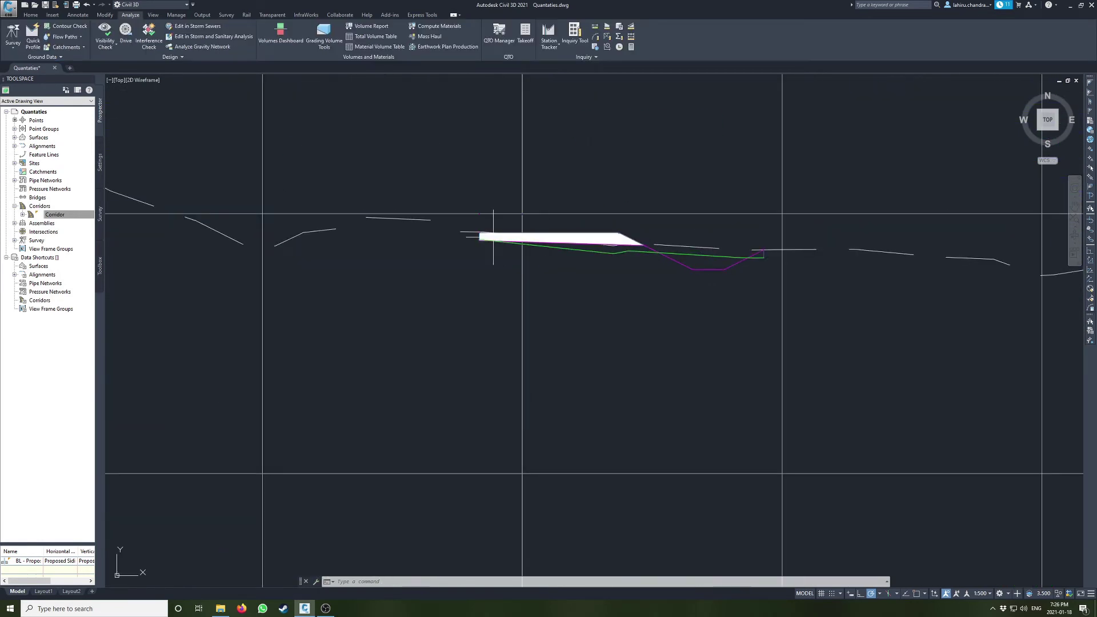
pyautogui.scroll(-5, 764, 245)
pyautogui.scroll(3, 693, 232)
pyautogui.moveTo(544, 284); pyautogui.dragTo(593, 216, button='middle')
pyautogui.scroll(-1, 571, 240)
pyautogui.scroll(6, 546, 228)
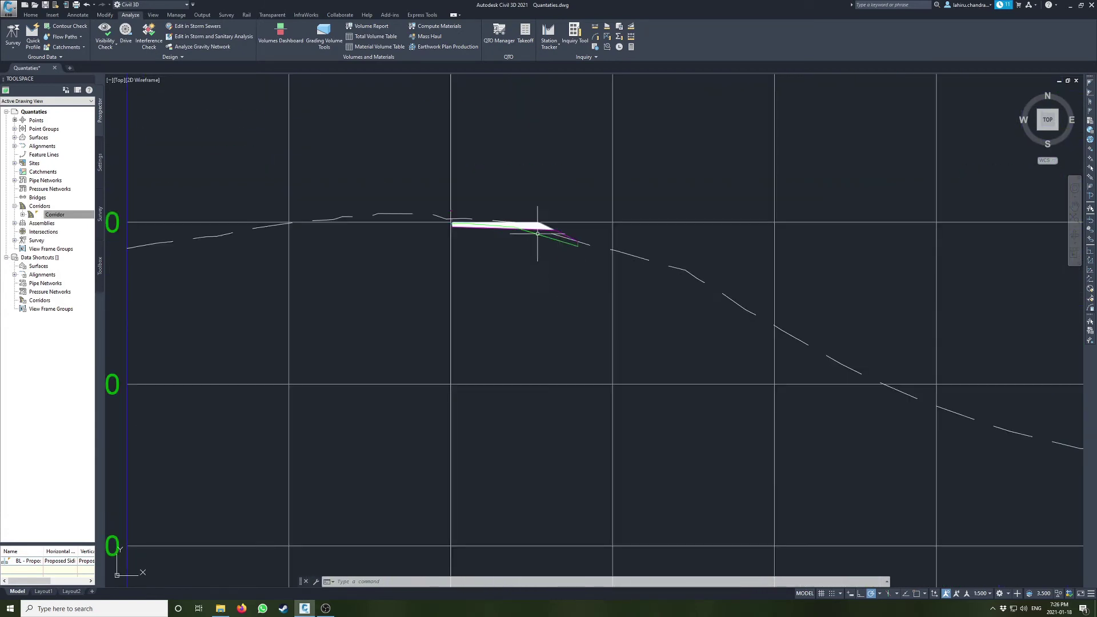
pyautogui.scroll(-4, 556, 248)
pyautogui.moveTo(657, 252); pyautogui.dragTo(490, 252, button='middle')
pyautogui.scroll(1, 642, 245)
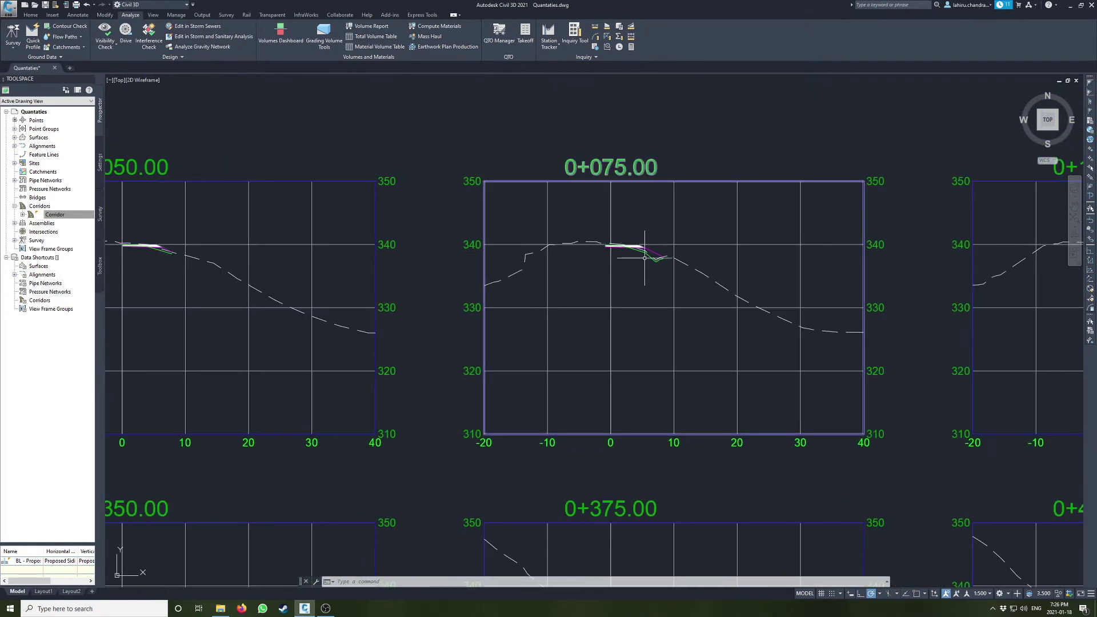
pyautogui.moveTo(707, 319); pyautogui.dragTo(600, 232, button='middle')
pyautogui.scroll(4, 515, 208)
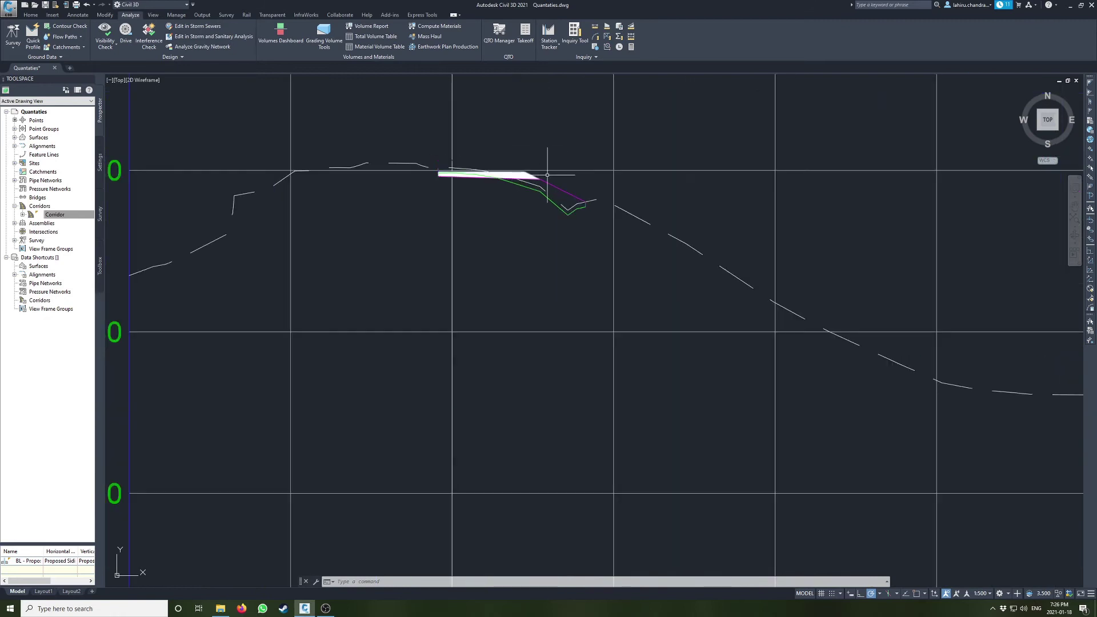
pyautogui.scroll(-6, 534, 183)
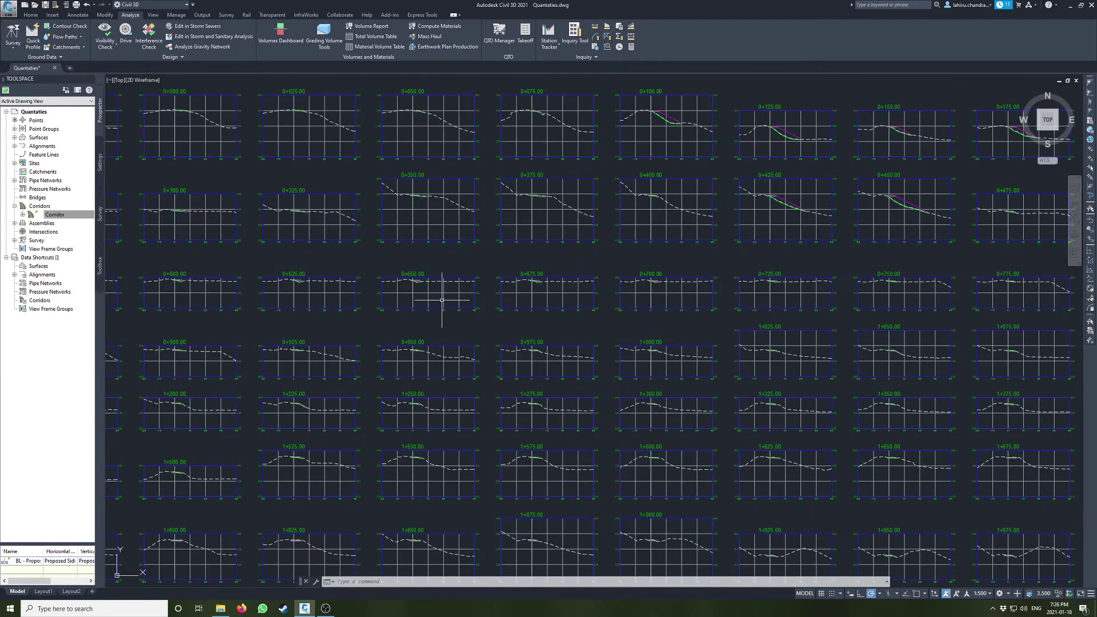
pyautogui.scroll(1, 561, 286)
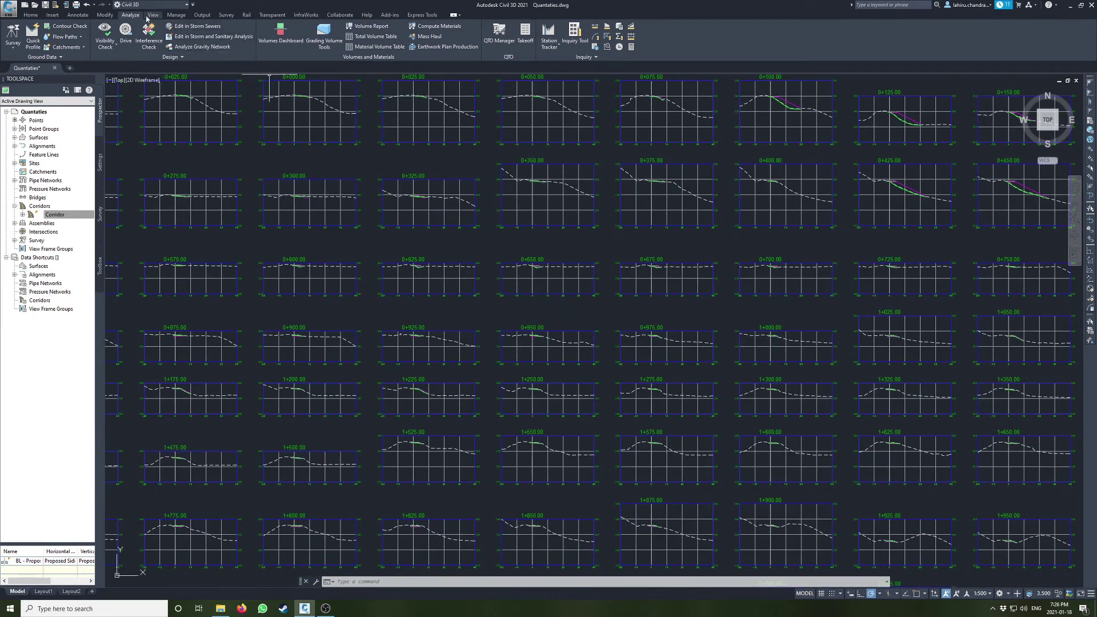
# Step: Select the Datum and Stripping surfaces for a LandXML export, and cancel the export
pyautogui.click(203, 15)
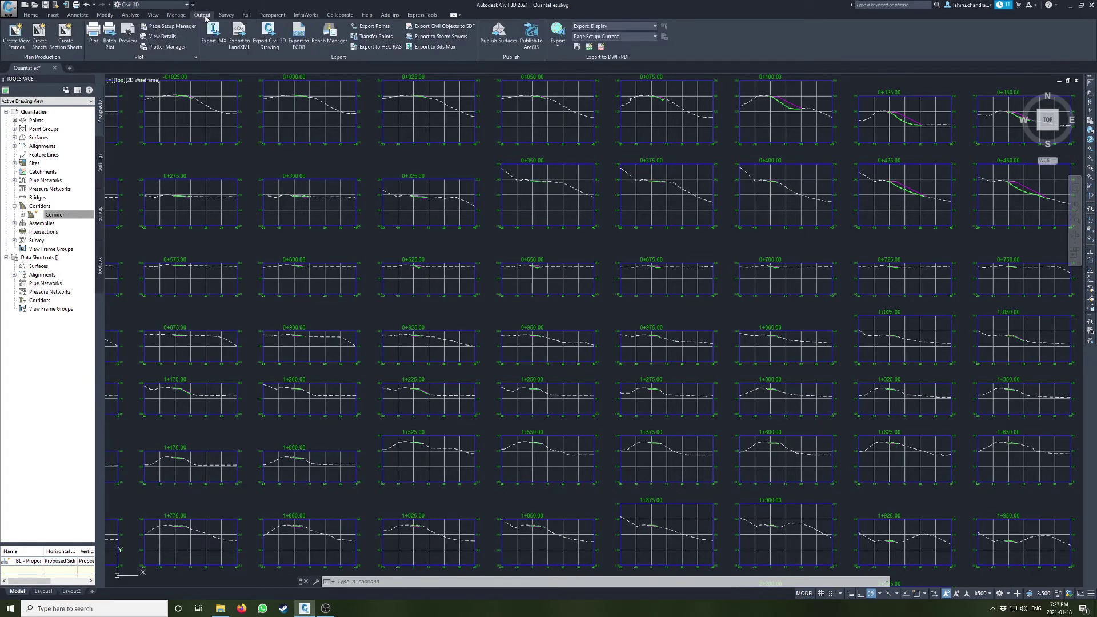
pyautogui.click(239, 34)
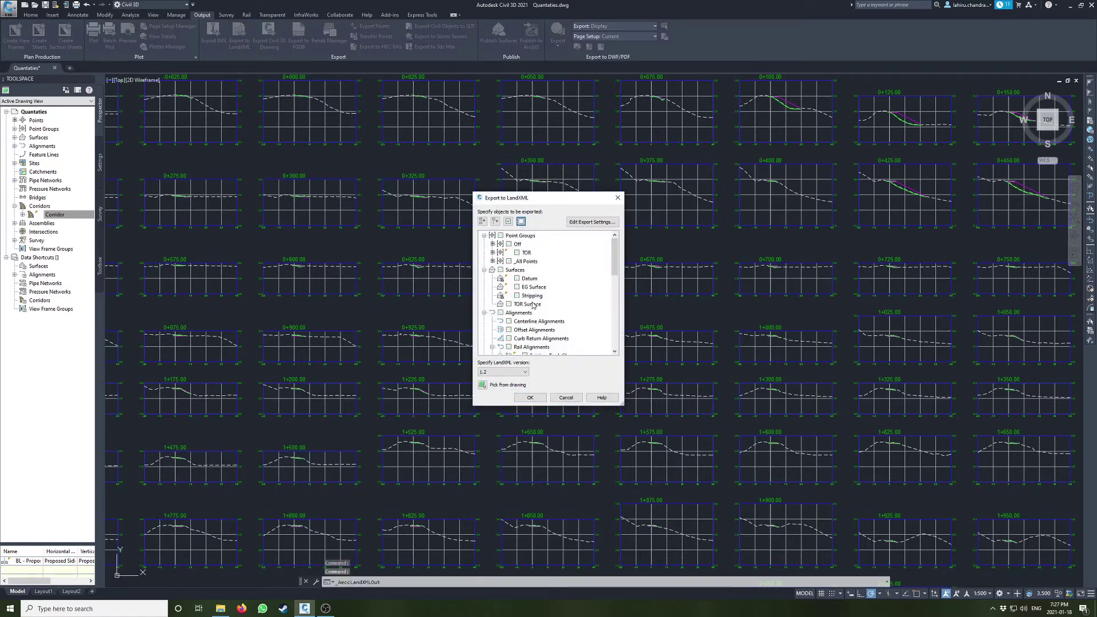
pyautogui.scroll(-1, 532, 310)
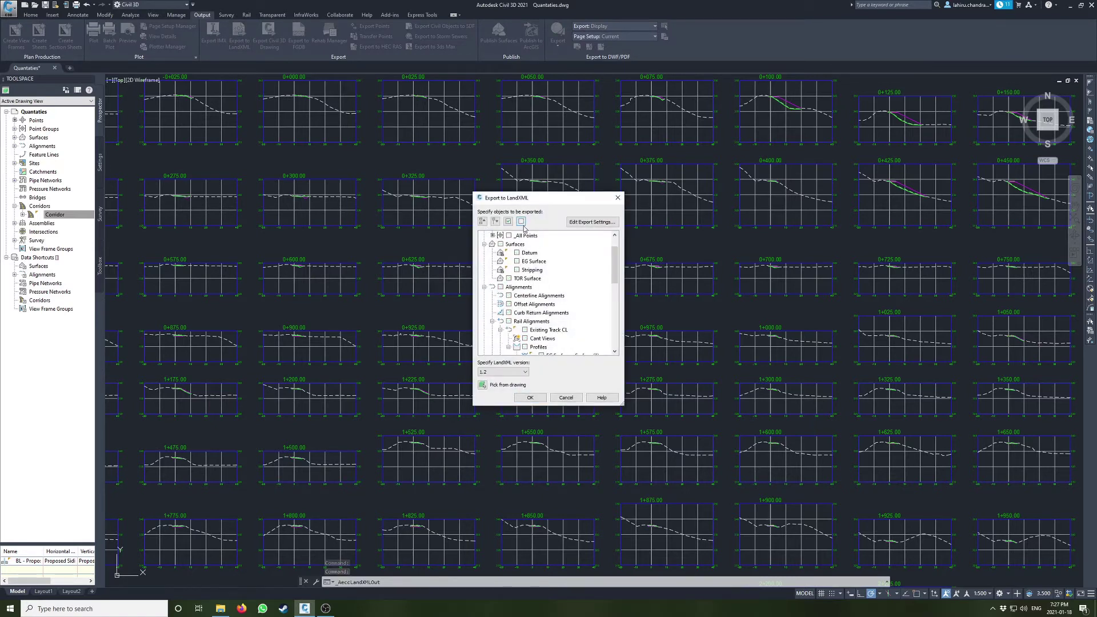
pyautogui.scroll(1, 517, 278)
pyautogui.click(518, 278)
pyautogui.scroll(-2, 530, 348)
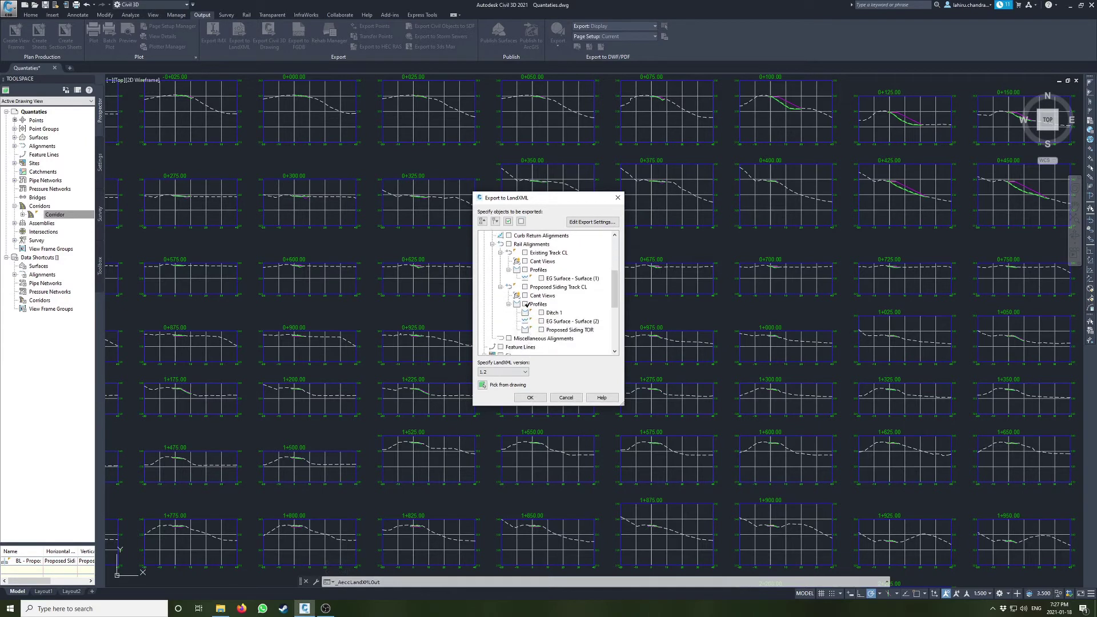
pyautogui.scroll(4, 527, 270)
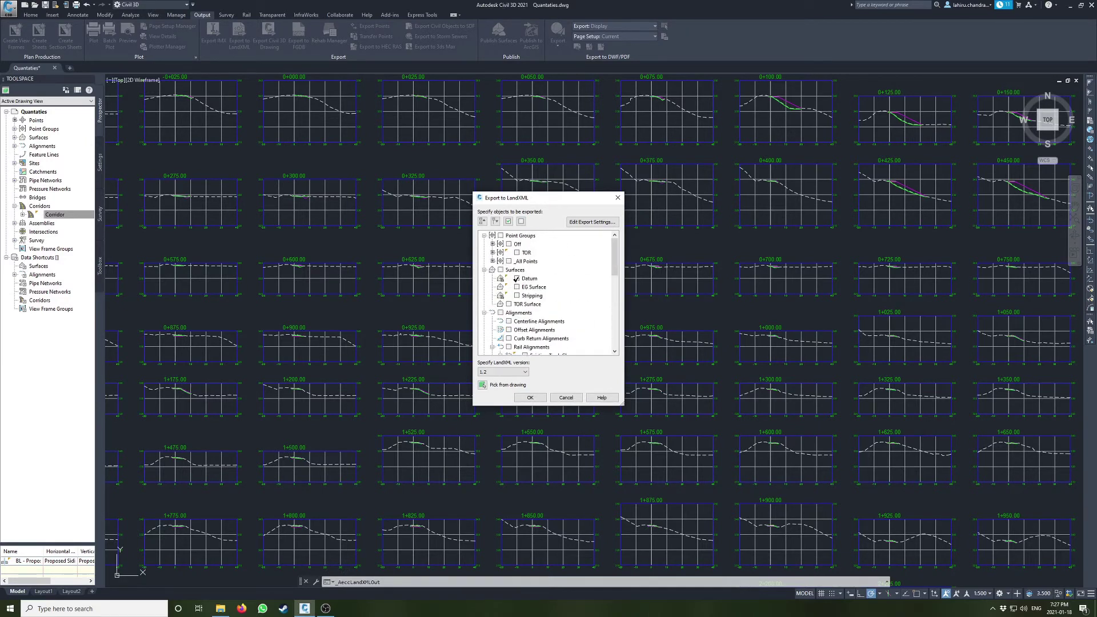
pyautogui.click(517, 279)
pyautogui.press('Down')
pyautogui.press('Down')
pyautogui.press('space')
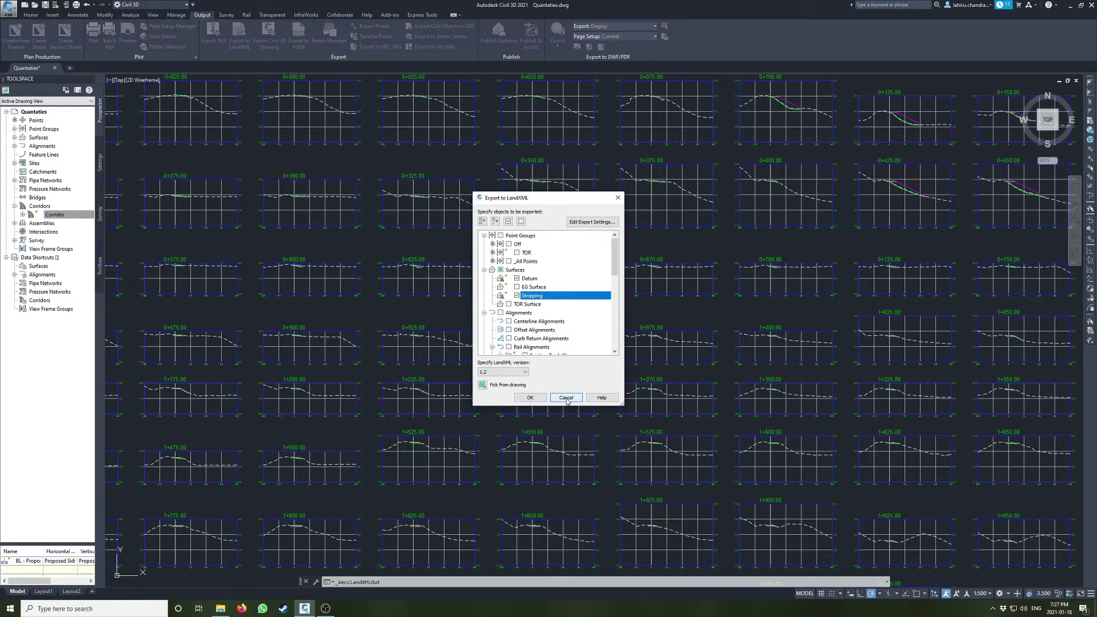
pyautogui.click(567, 398)
# Step: Examine the 0+325.00 cross section and identify its EG Surface and Corridor Stripping section lines
pyautogui.scroll(6, 549, 284)
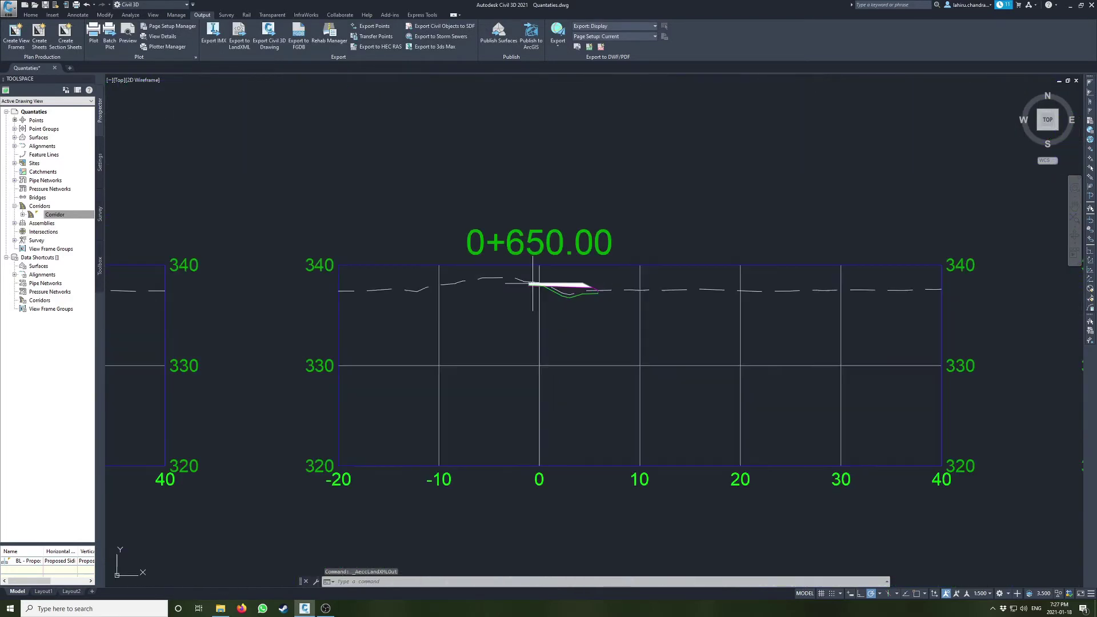
pyautogui.scroll(-7, 550, 284)
pyautogui.scroll(2, 478, 331)
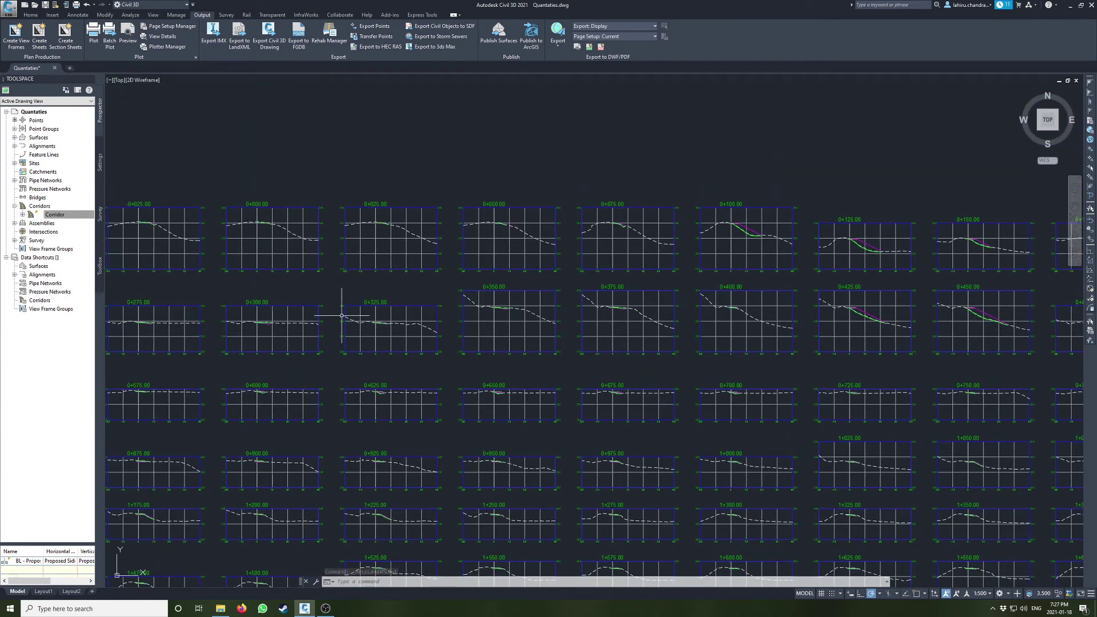
pyautogui.scroll(4, 267, 322)
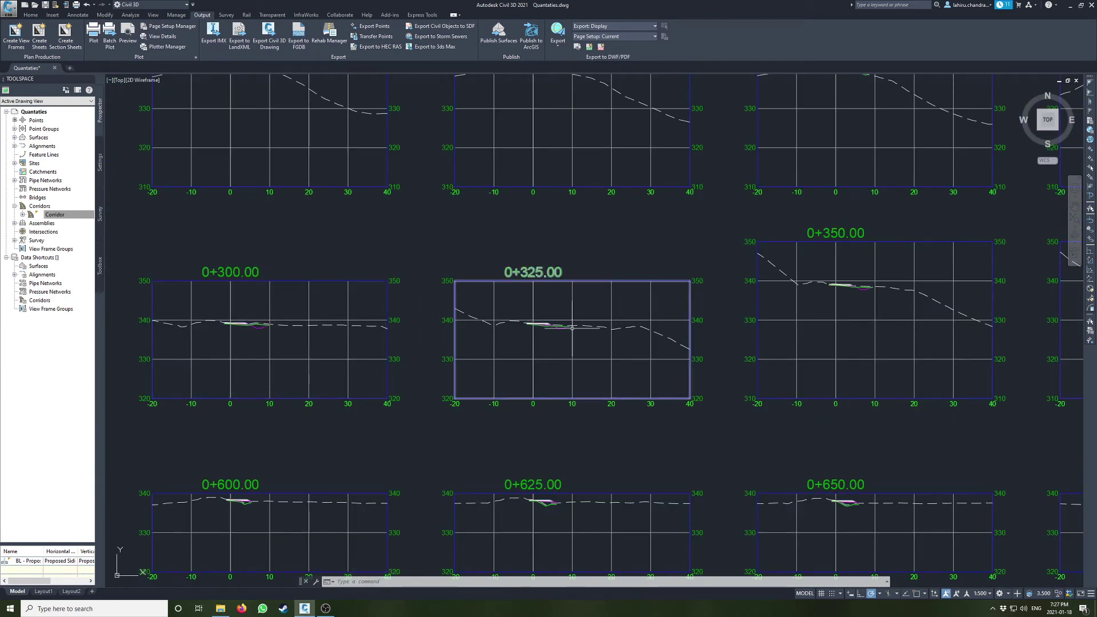
pyautogui.scroll(4, 574, 328)
pyautogui.scroll(4, 536, 318)
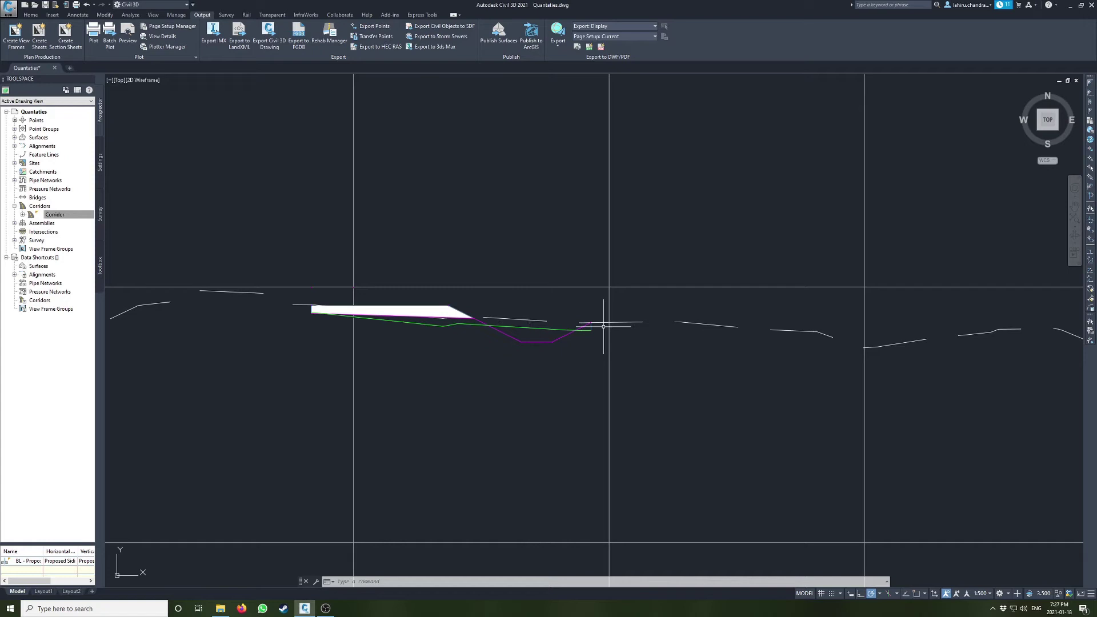
pyautogui.scroll(2, 539, 320)
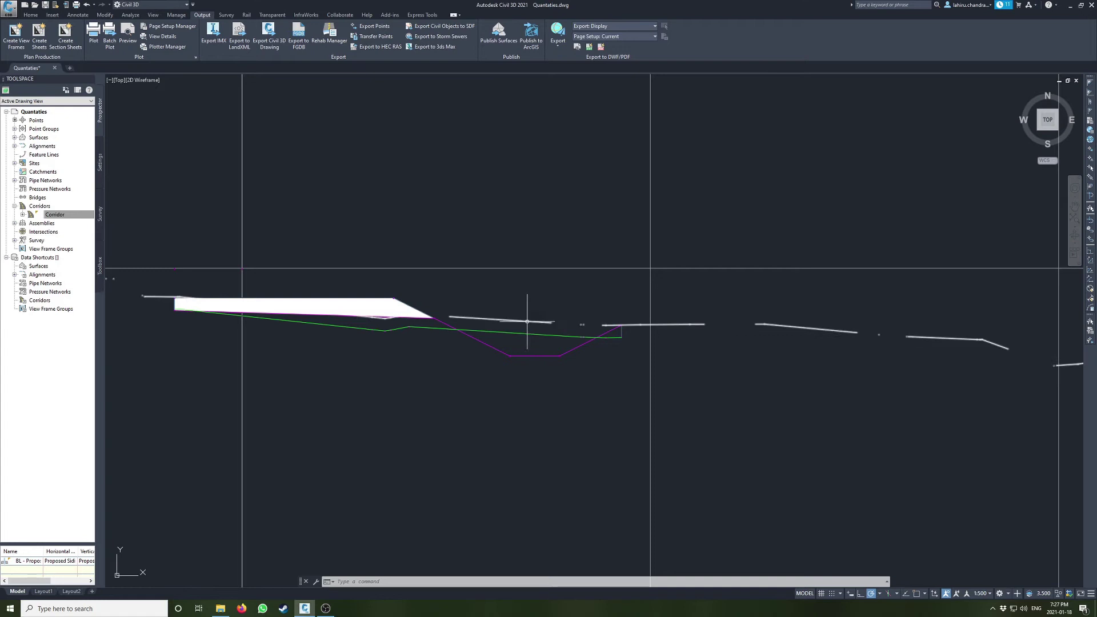
pyautogui.click(527, 322)
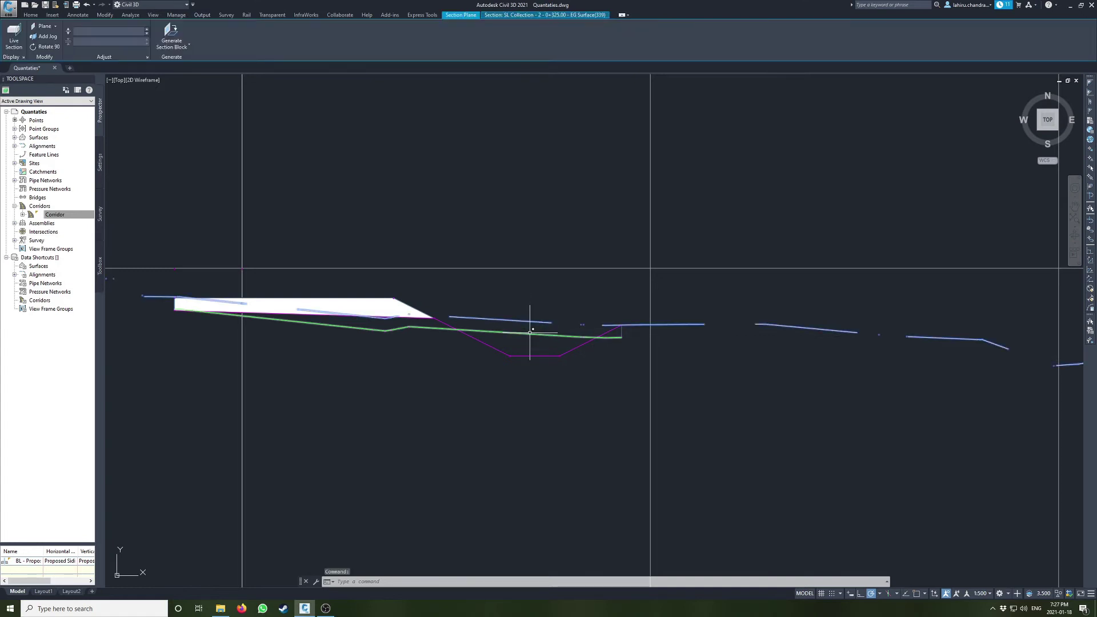
pyautogui.click(528, 334)
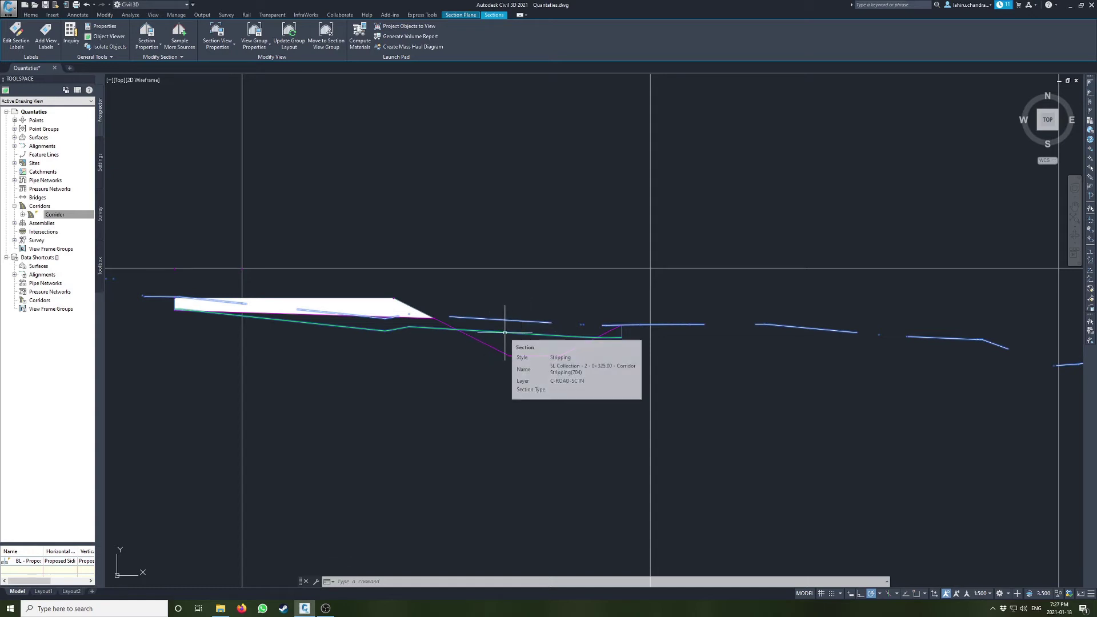
pyautogui.press('Escape')
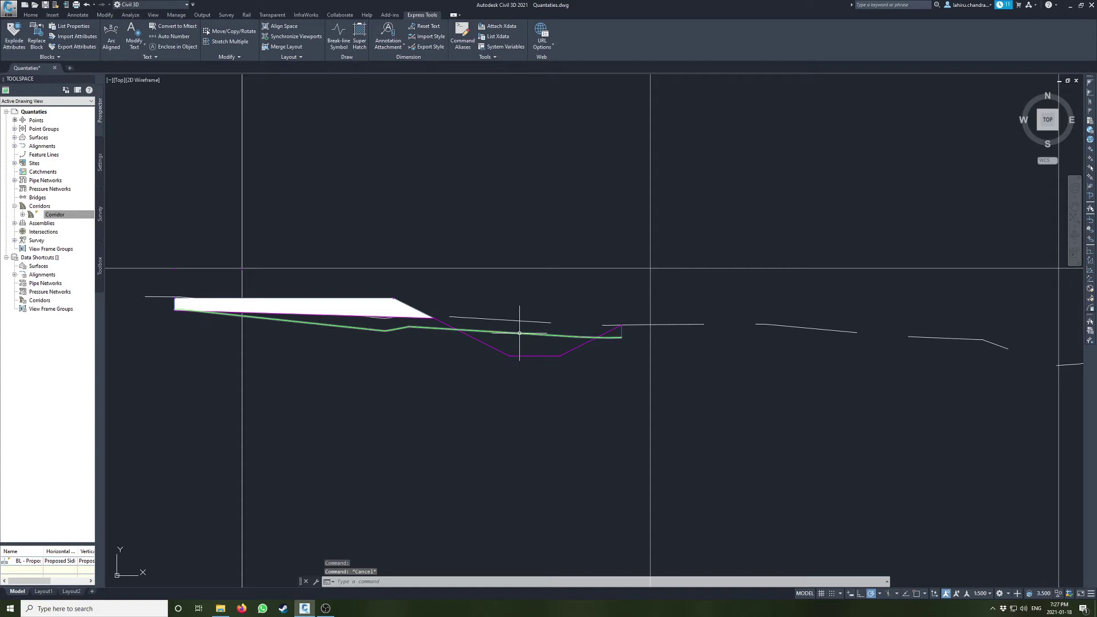
pyautogui.click(519, 333)
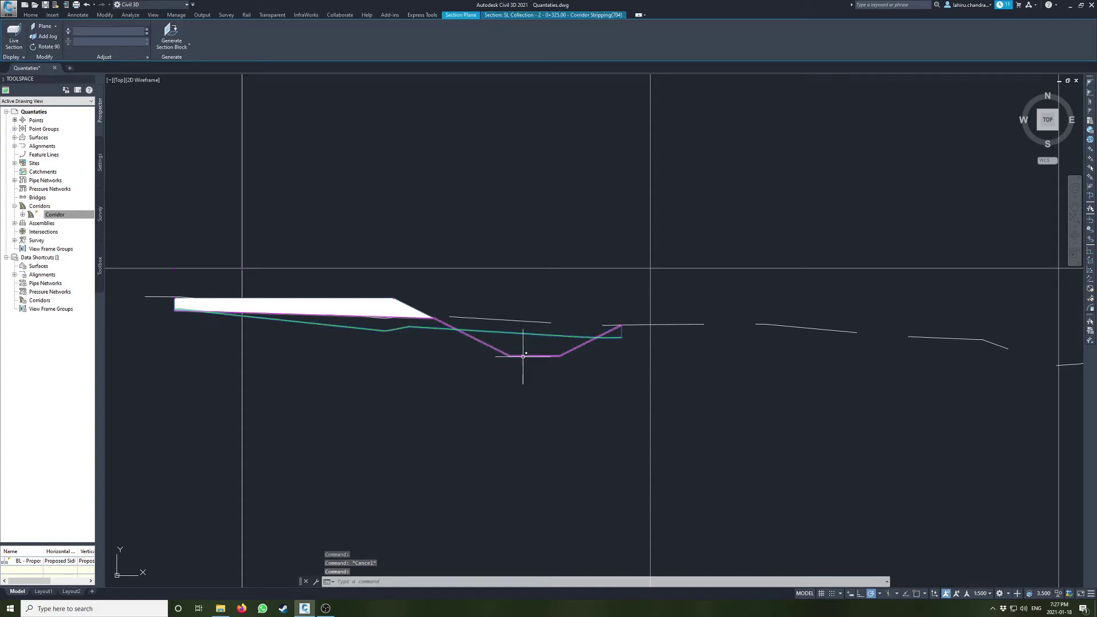
pyautogui.press('Escape')
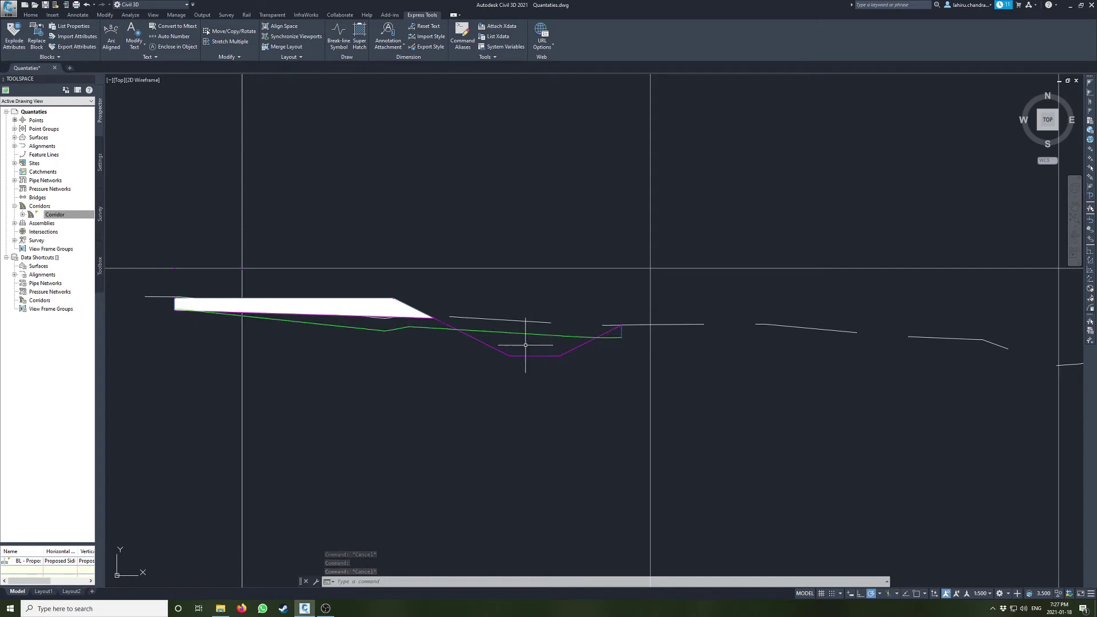
# Step: Compare the existing ground, stripping and datum lines around the ditch in the 0+325.00 cross section
pyautogui.scroll(-6, 743, 307)
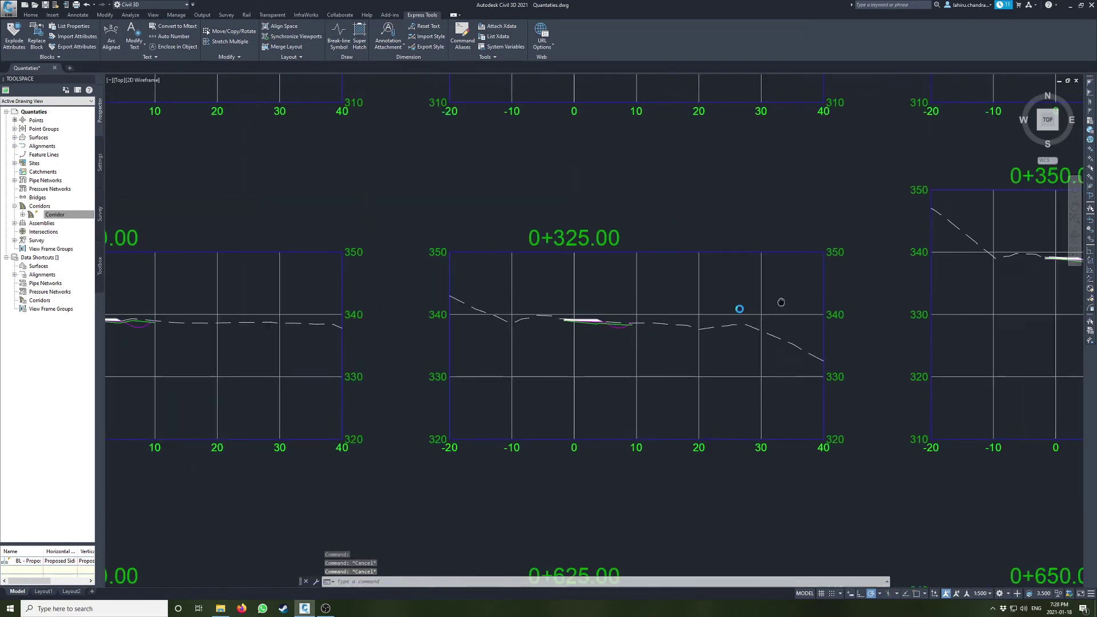
pyautogui.scroll(6, 486, 350)
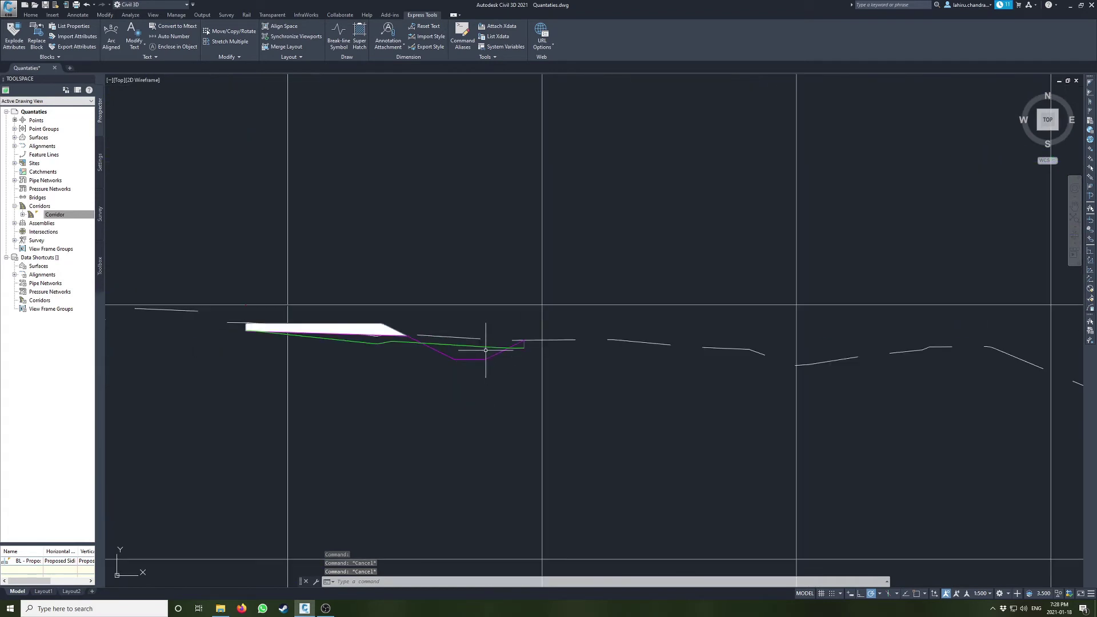
pyautogui.scroll(4, 485, 349)
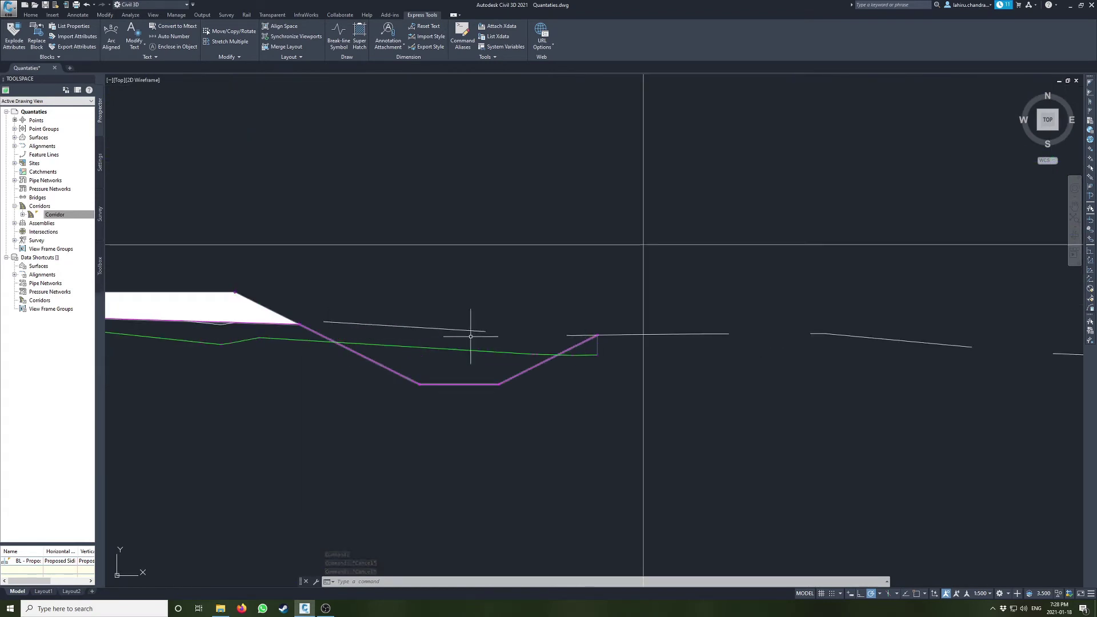
pyautogui.moveTo(471, 336); pyautogui.dragTo(669, 328, button='middle')
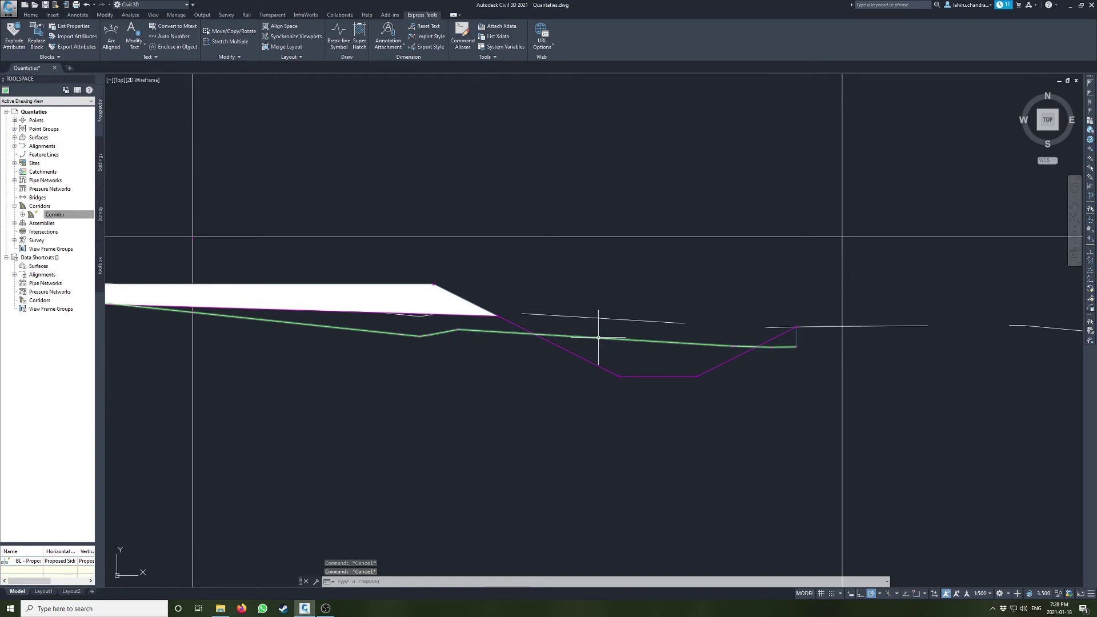
pyautogui.click(588, 316)
pyautogui.press('Escape')
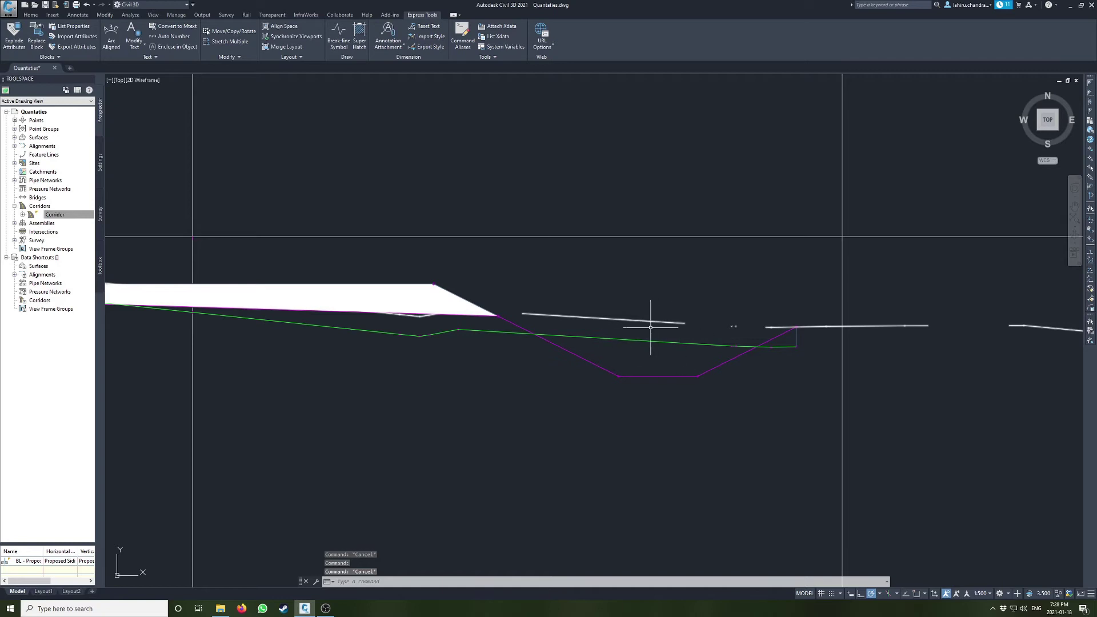
pyautogui.press('Escape')
pyautogui.click(477, 306)
pyautogui.scroll(-5, 477, 306)
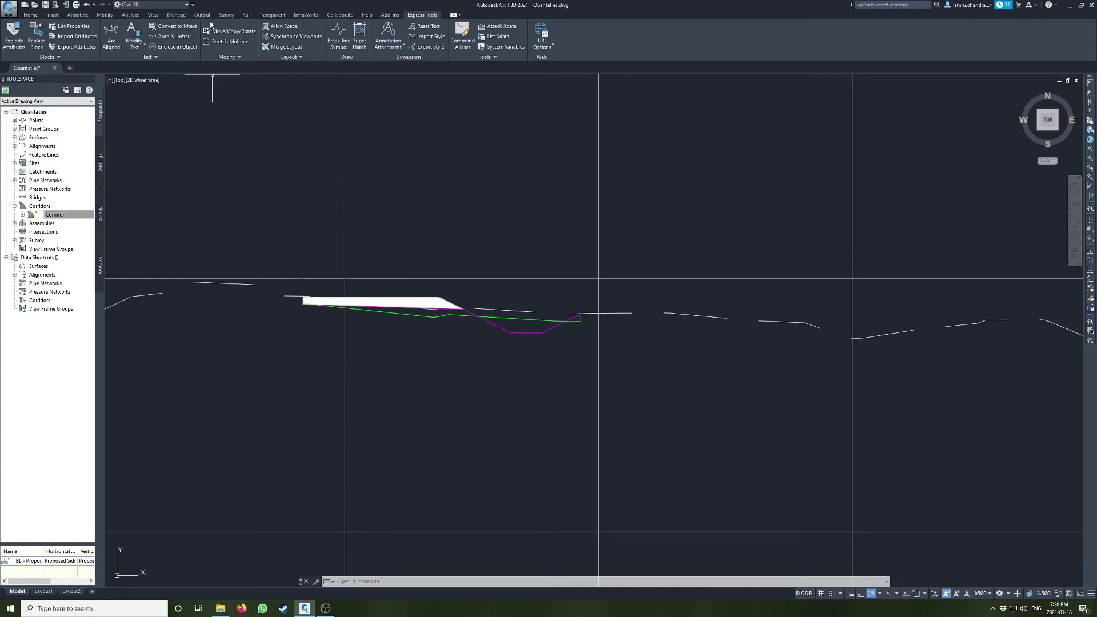
# Step: Start Compute Materials for the Proposed Siding Track CL alignment using the SL Collection - 2 sample line group
pyautogui.click(130, 15)
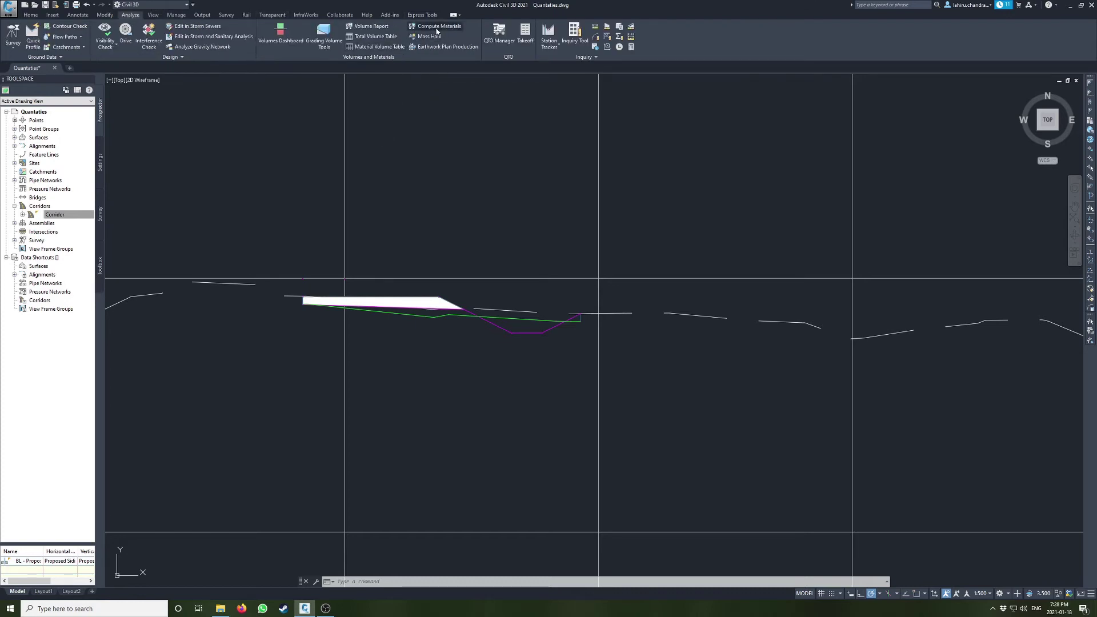
pyautogui.click(438, 27)
pyautogui.click(541, 292)
pyautogui.click(531, 298)
pyautogui.click(526, 313)
pyautogui.click(527, 316)
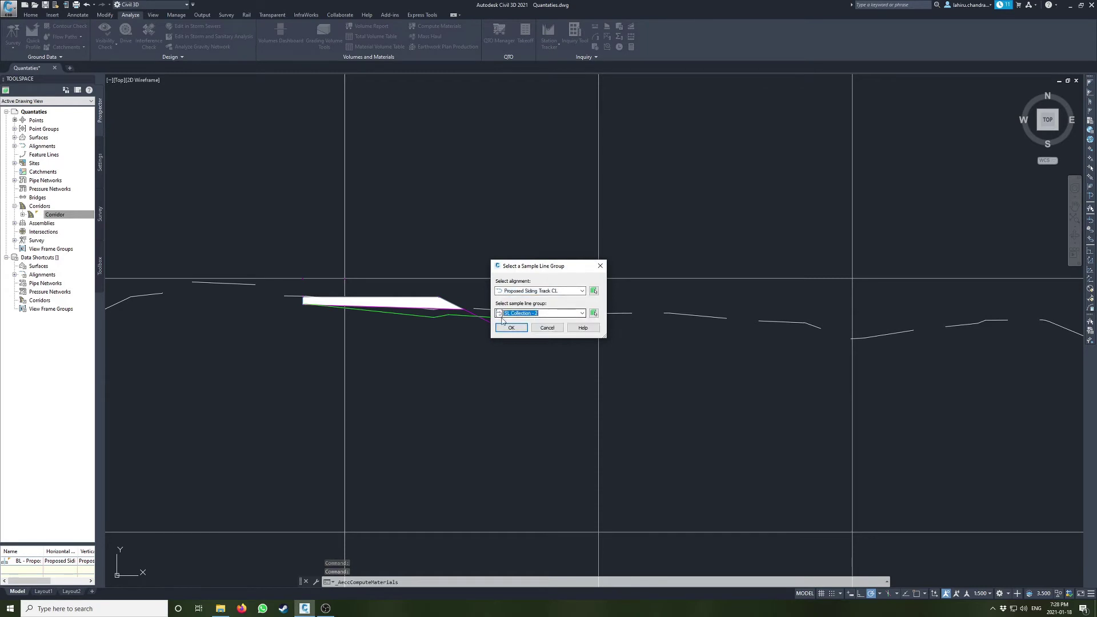
pyautogui.moveTo(530, 271); pyautogui.dragTo(702, 268)
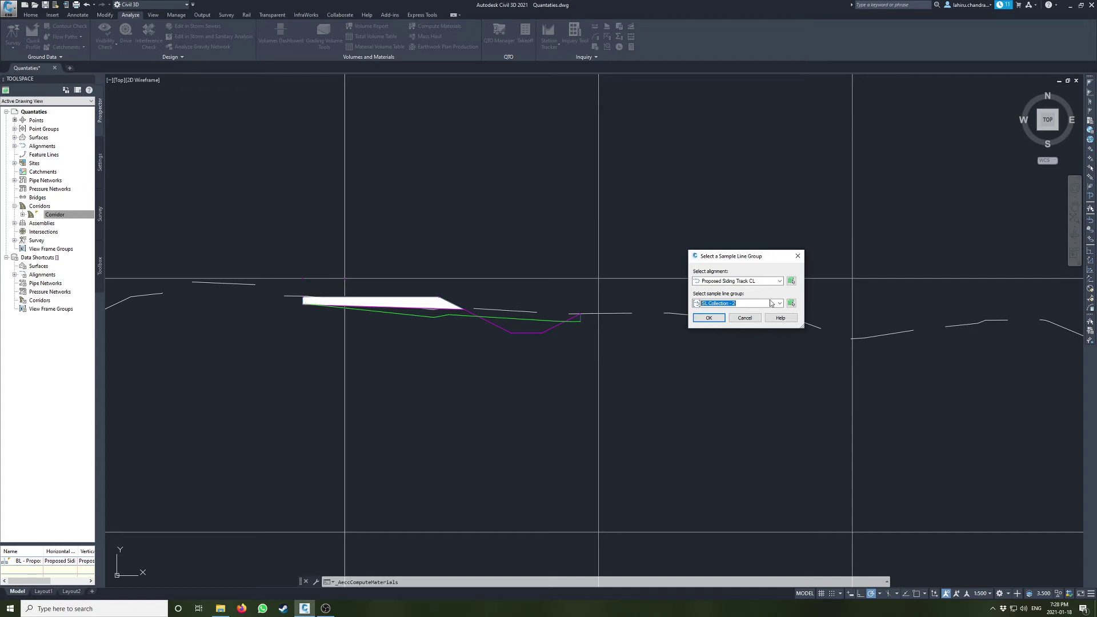
pyautogui.moveTo(751, 259); pyautogui.dragTo(611, 302)
pyautogui.click(580, 363)
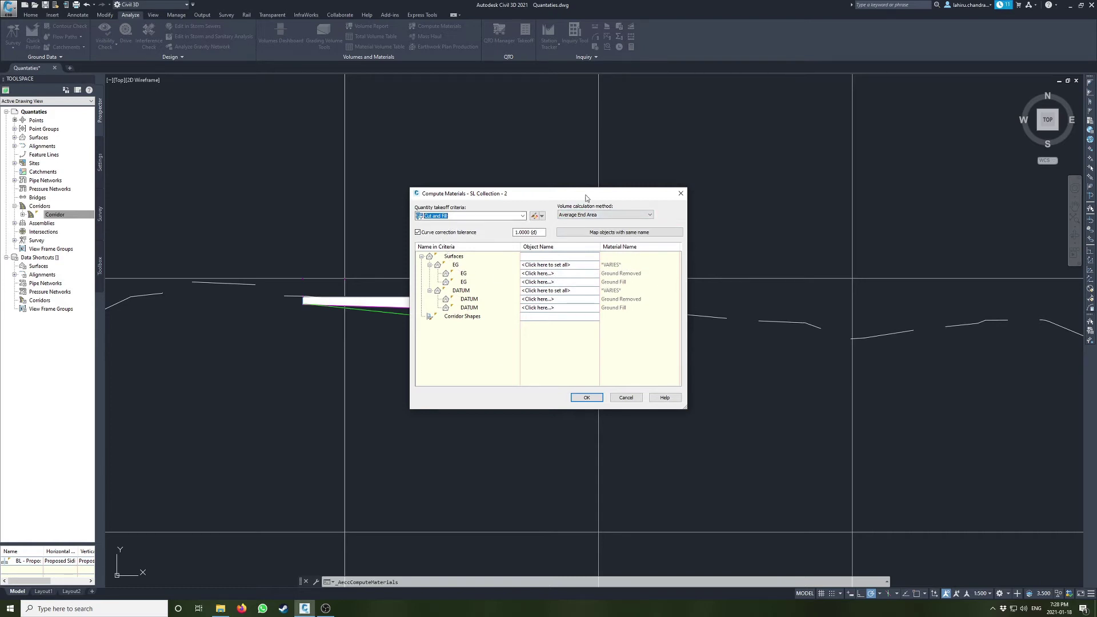
pyautogui.moveTo(572, 195); pyautogui.dragTo(708, 184)
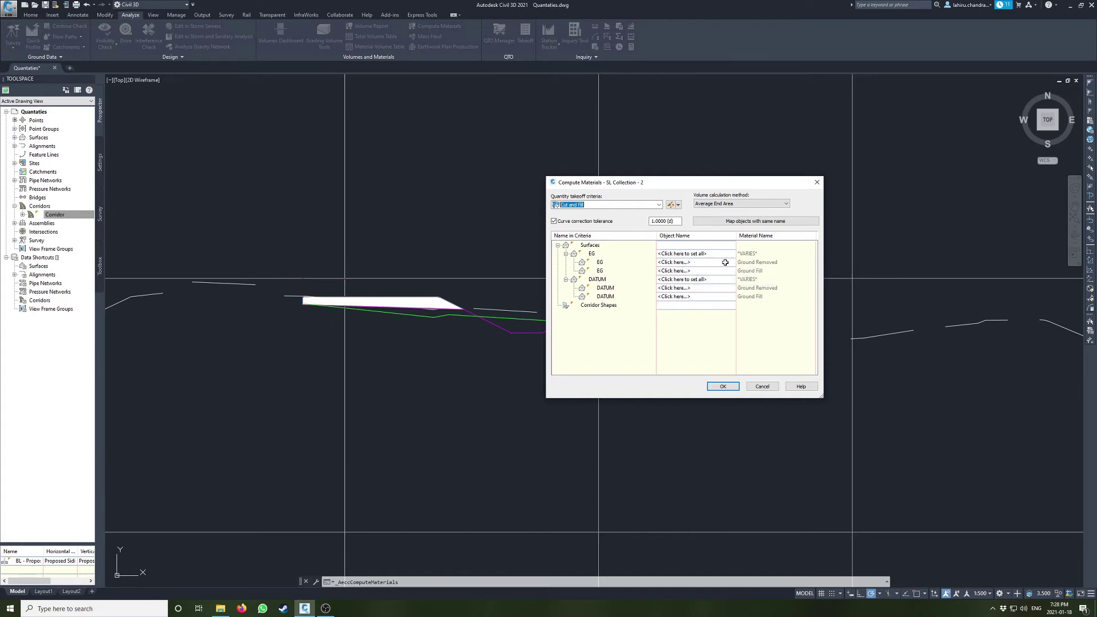
# Step: Map the Ground Removed criteria to EG Surface for EG and Corridor Stripping for DATUM, leaving Ground Fill unmapped, and compute the materials
pyautogui.click(682, 262)
pyautogui.click(674, 272)
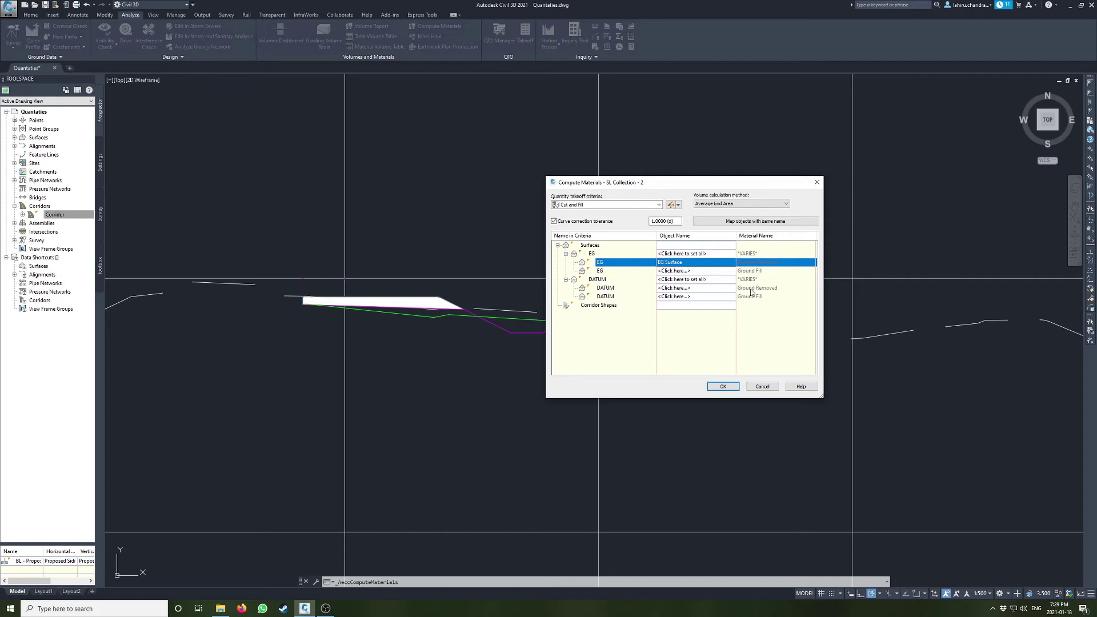
pyautogui.click(690, 290)
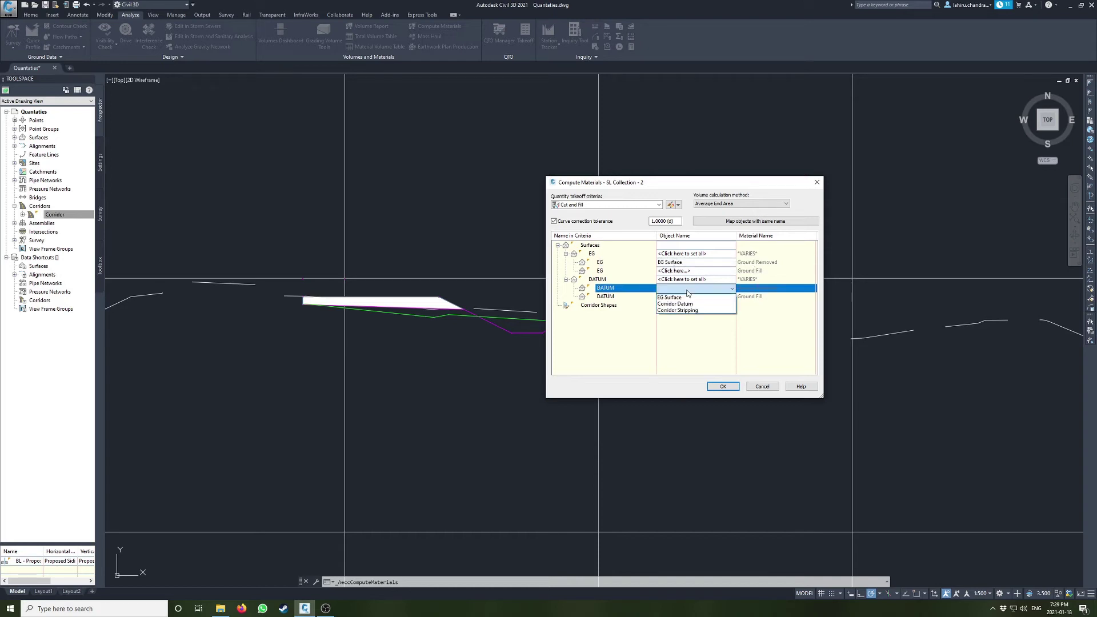
pyautogui.click(671, 311)
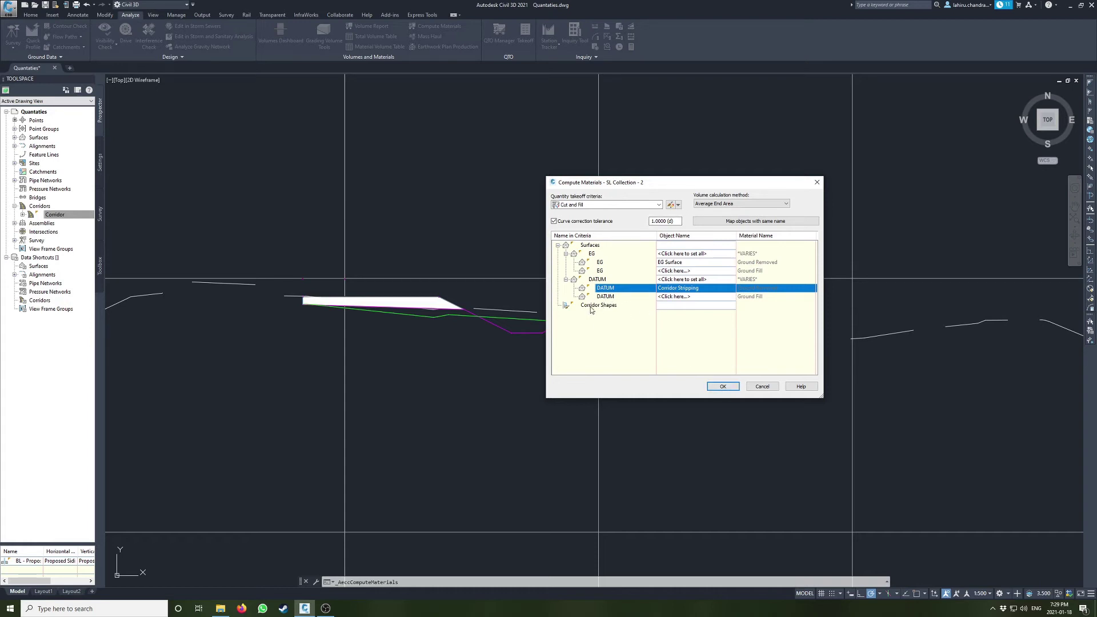
pyautogui.click(722, 387)
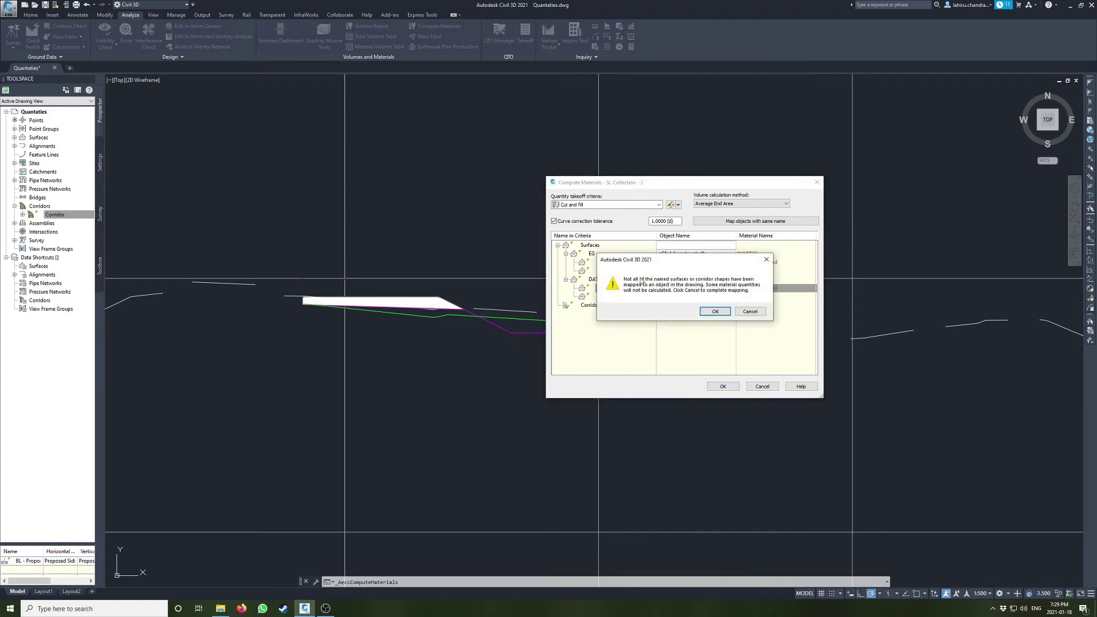
pyautogui.click(715, 314)
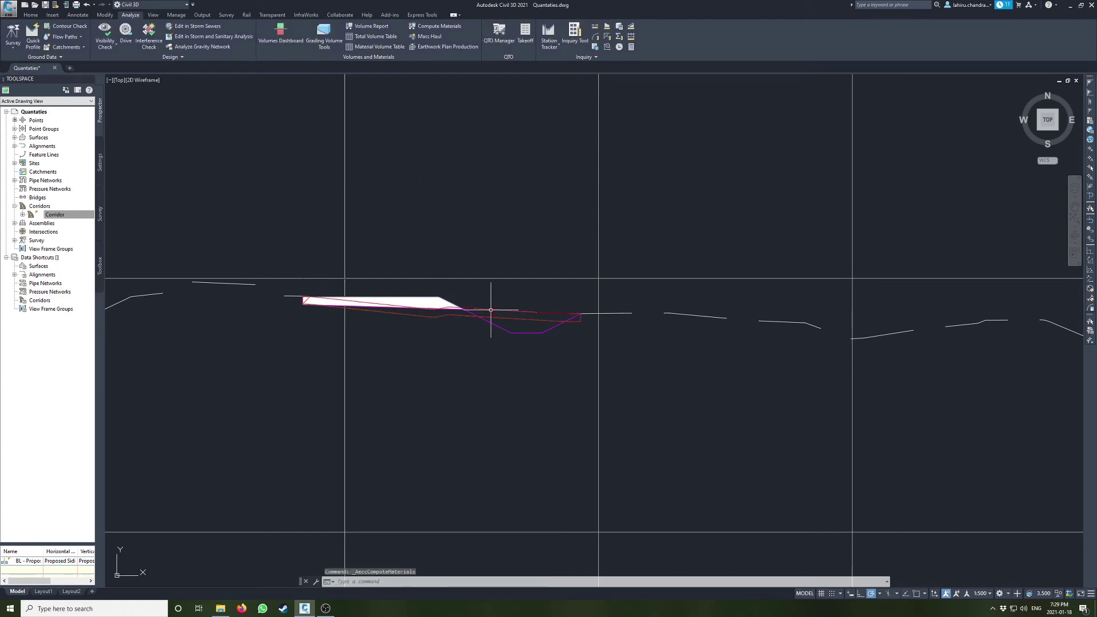
# Step: Edit the material list of SL Collection - 2 and rename the list as Stripping
pyautogui.click(439, 26)
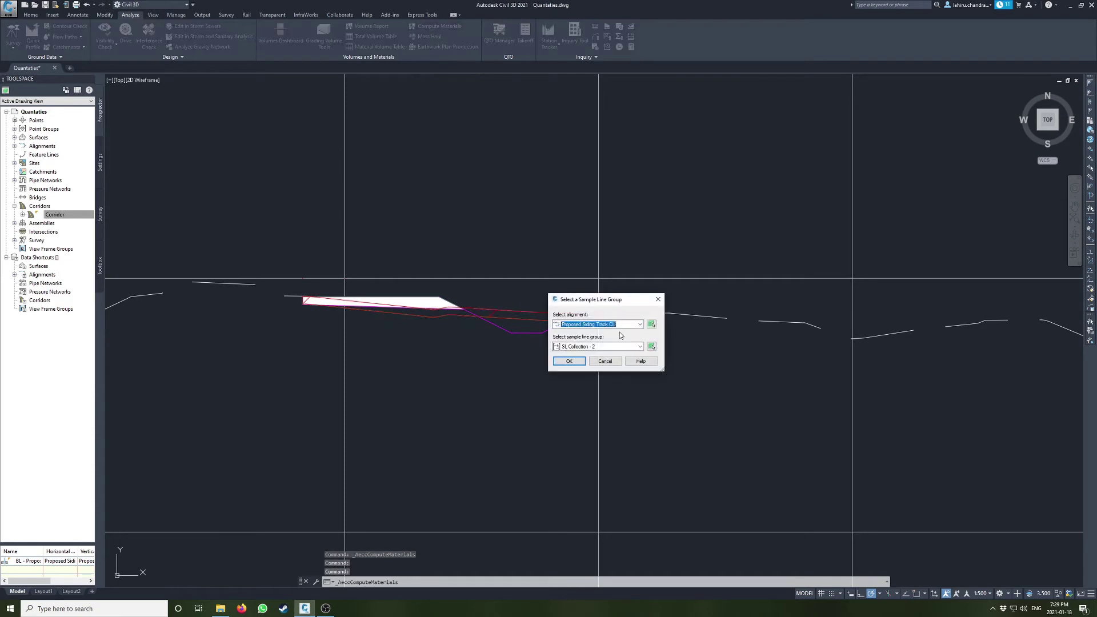
pyautogui.click(570, 361)
pyautogui.click(416, 269)
pyautogui.click(424, 278)
pyautogui.moveTo(689, 400); pyautogui.dragTo(862, 447)
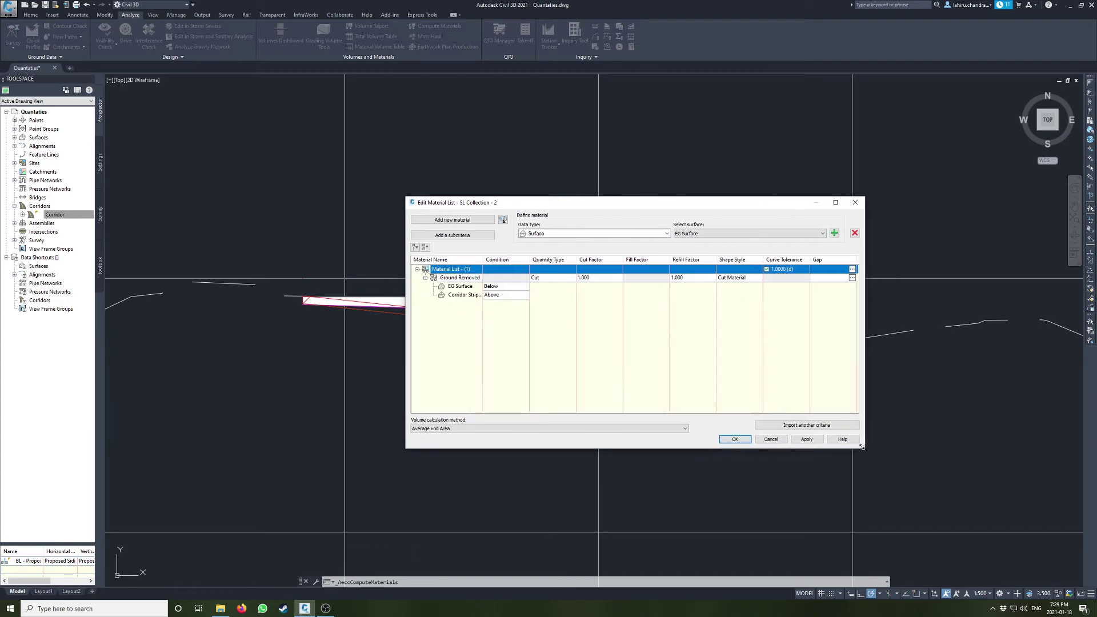
pyautogui.click(478, 269)
pyautogui.write('Stripping')
pyautogui.press('Return')
pyautogui.moveTo(696, 205); pyautogui.dragTo(900, 116)
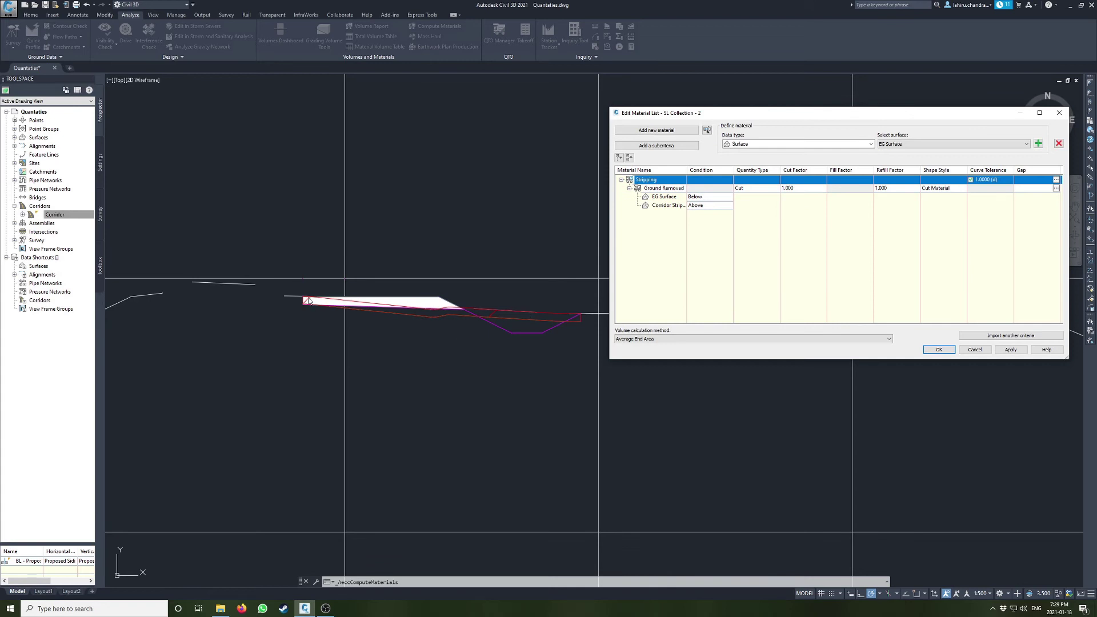
pyautogui.moveTo(909, 114); pyautogui.dragTo(885, 205)
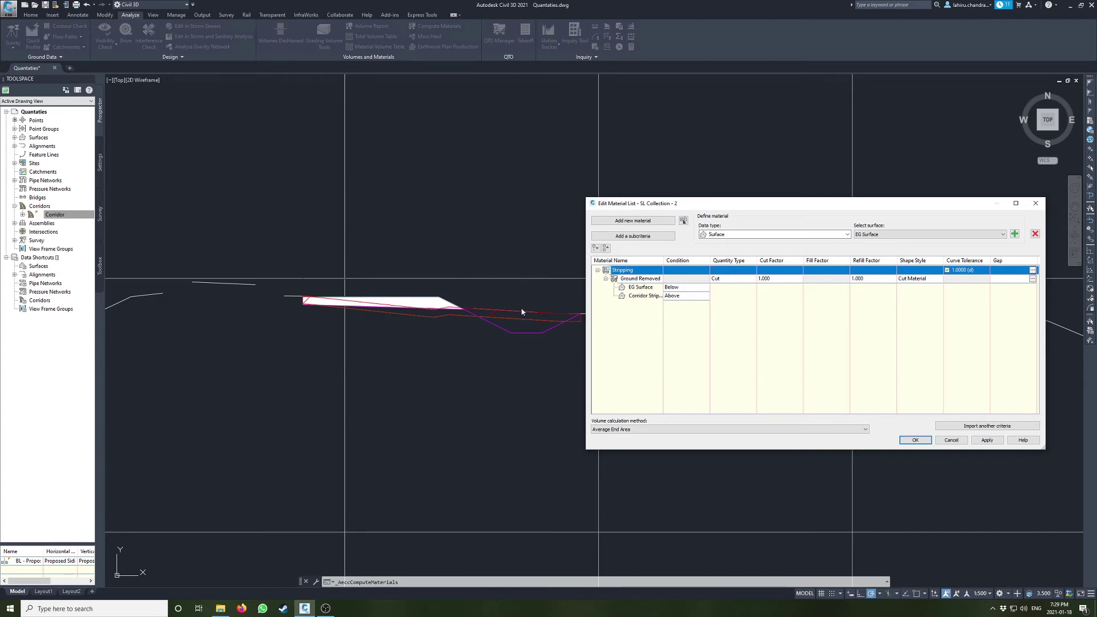
pyautogui.moveTo(885, 208); pyautogui.dragTo(760, 220)
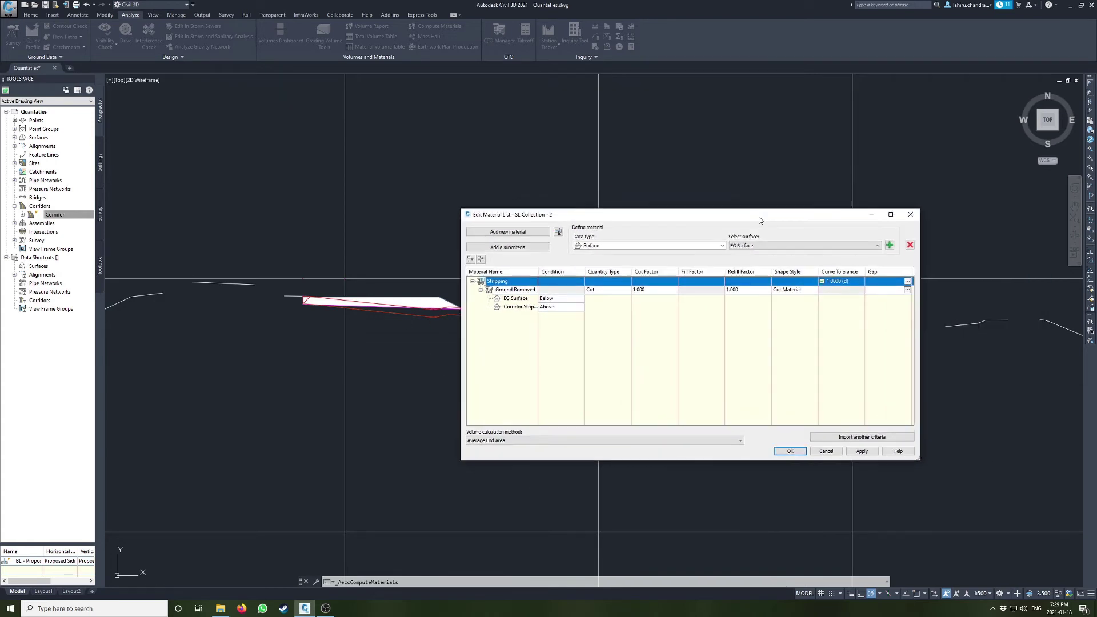
# Step: Set the Ground Removed material's shape style to Strip Hatch and apply it to the sections
pyautogui.click(798, 292)
pyautogui.click(441, 217)
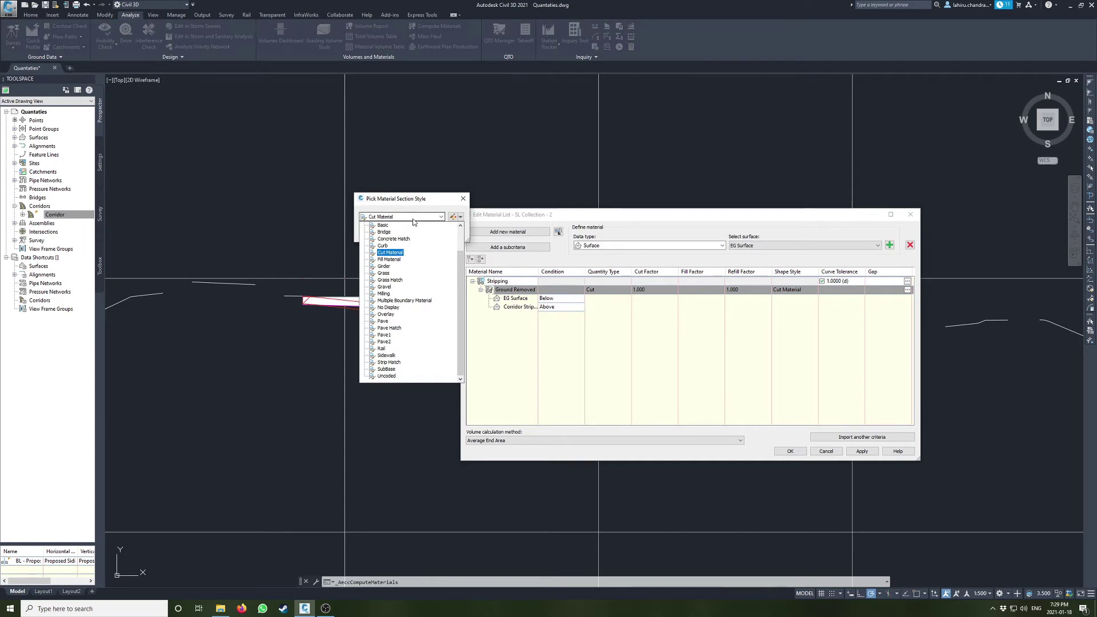
pyautogui.click(389, 364)
pyautogui.click(374, 233)
pyautogui.click(862, 451)
pyautogui.moveTo(843, 210)
pyautogui.mouseDown()
pyautogui.moveTo(843, 182)
pyautogui.moveTo(913, 234)
pyautogui.mouseUp()
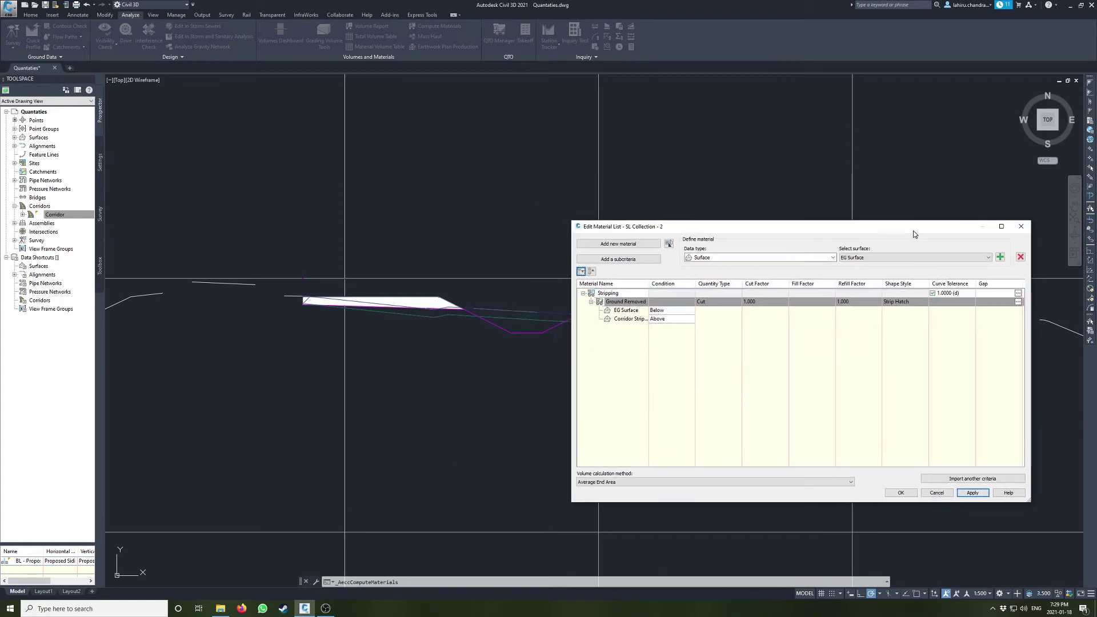
# Step: Edit the Strip Hatch style so its Shape Area Fill uses the CROSS hatch pattern in the Section view direction
pyautogui.click(894, 302)
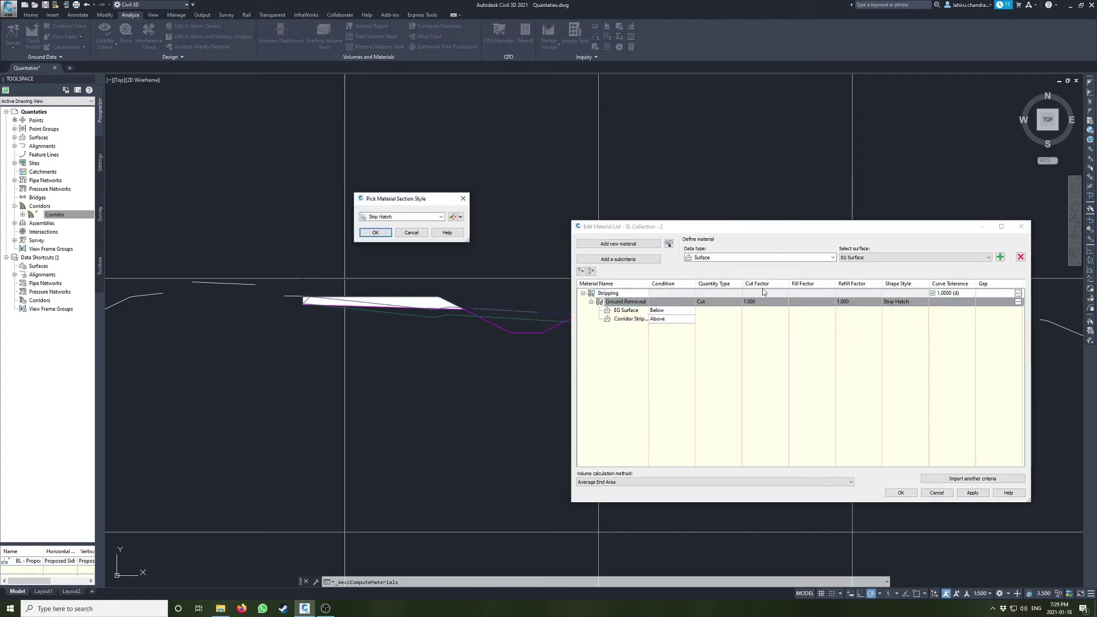
pyautogui.click(452, 216)
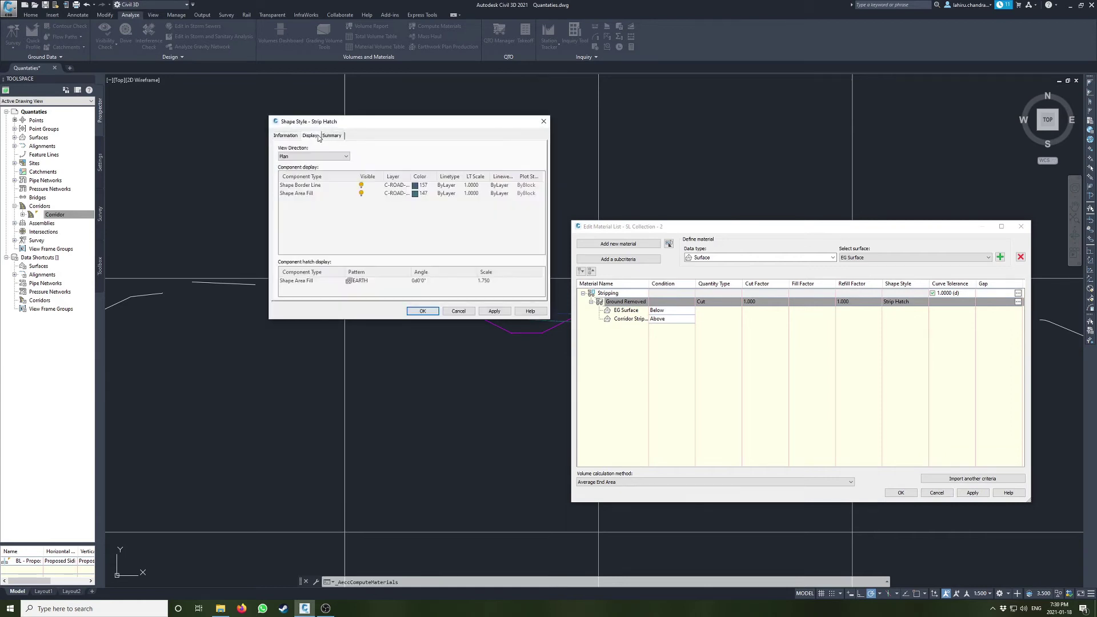
pyautogui.click(306, 155)
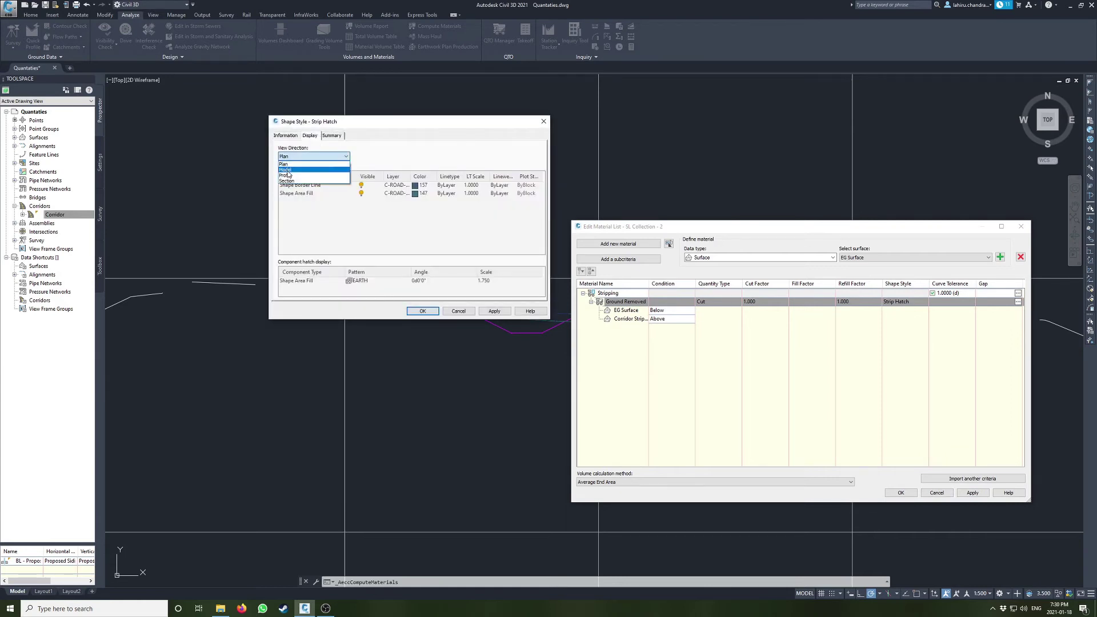
pyautogui.click(288, 180)
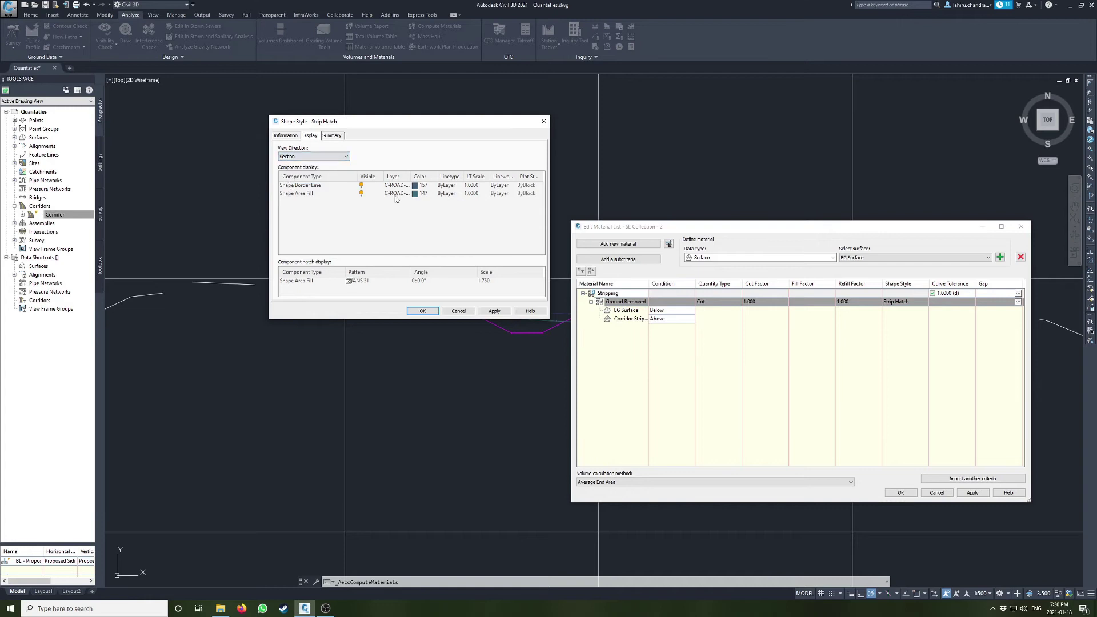
pyautogui.click(359, 283)
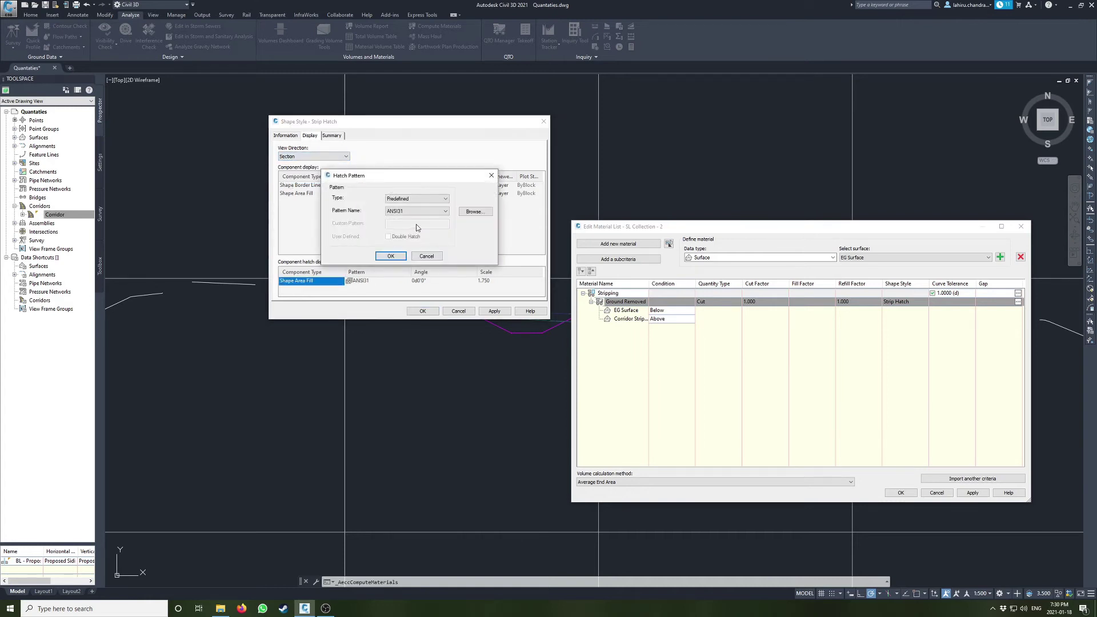
pyautogui.click(474, 212)
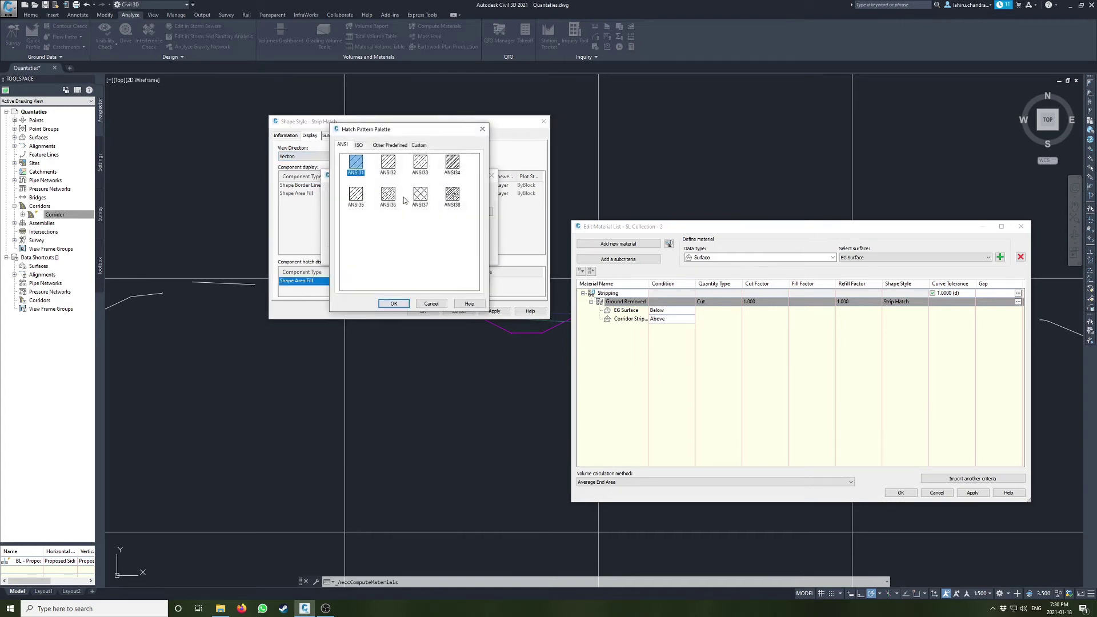
pyautogui.click(424, 198)
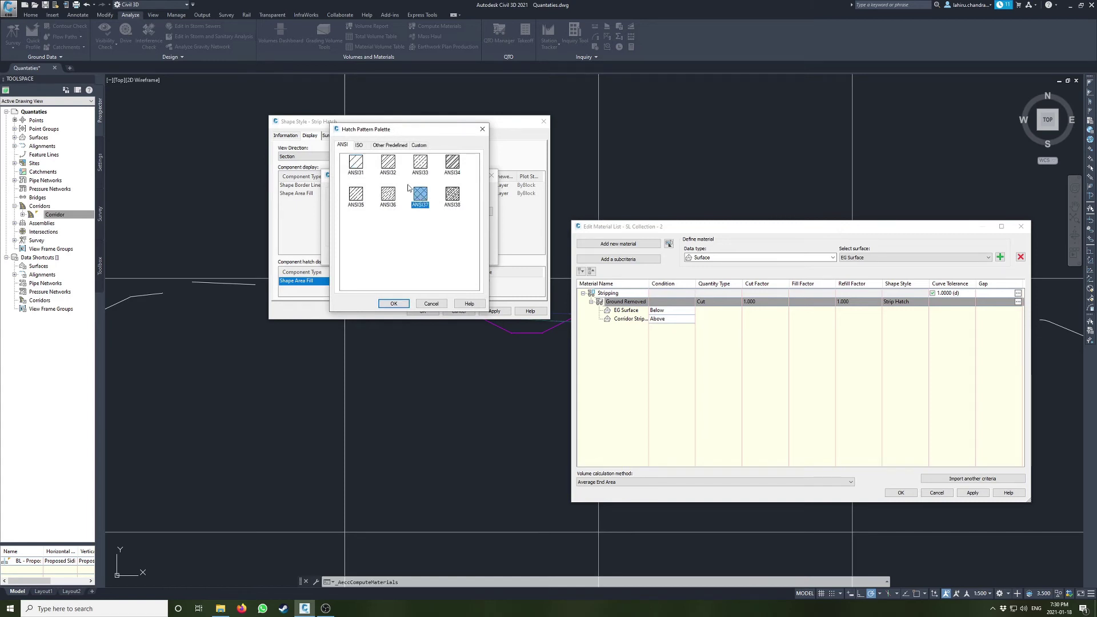
pyautogui.click(360, 146)
pyautogui.click(381, 146)
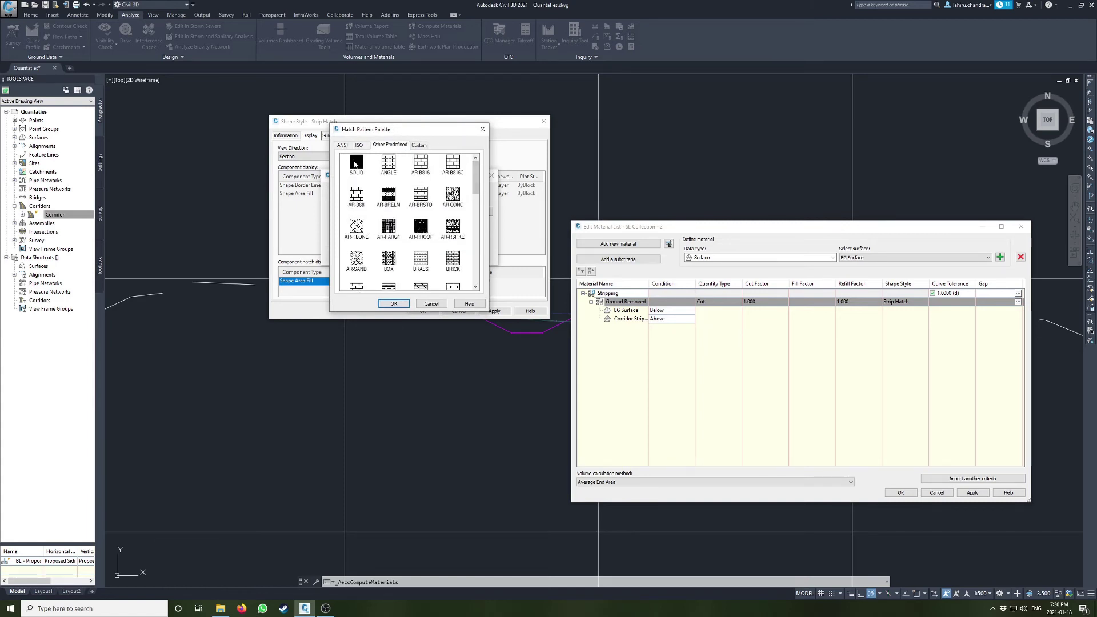
pyautogui.scroll(-3, 460, 204)
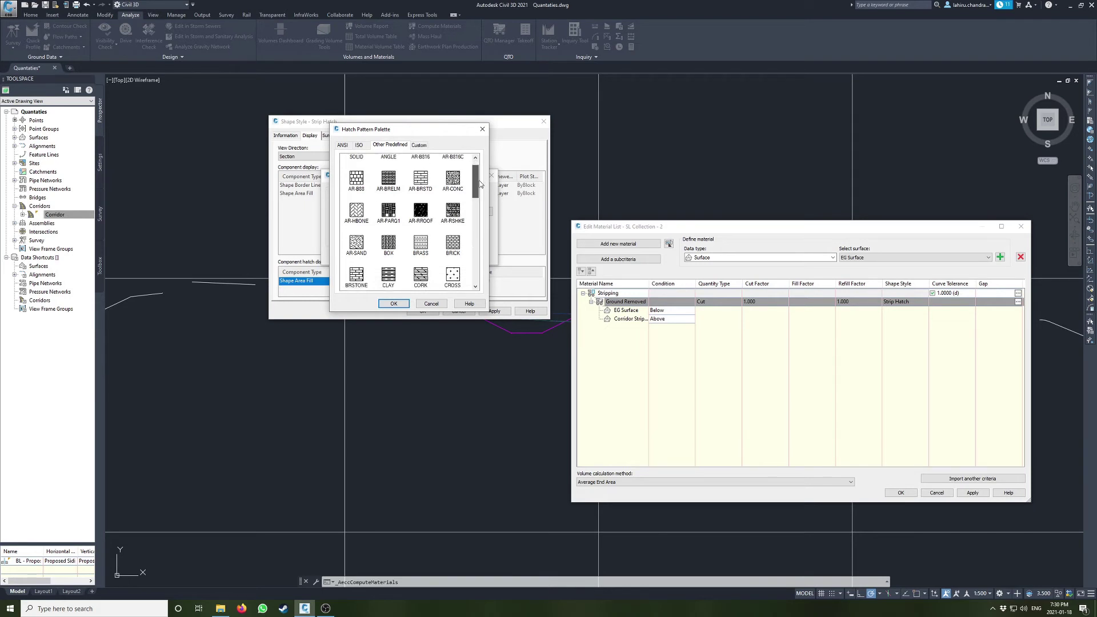
pyautogui.click(460, 204)
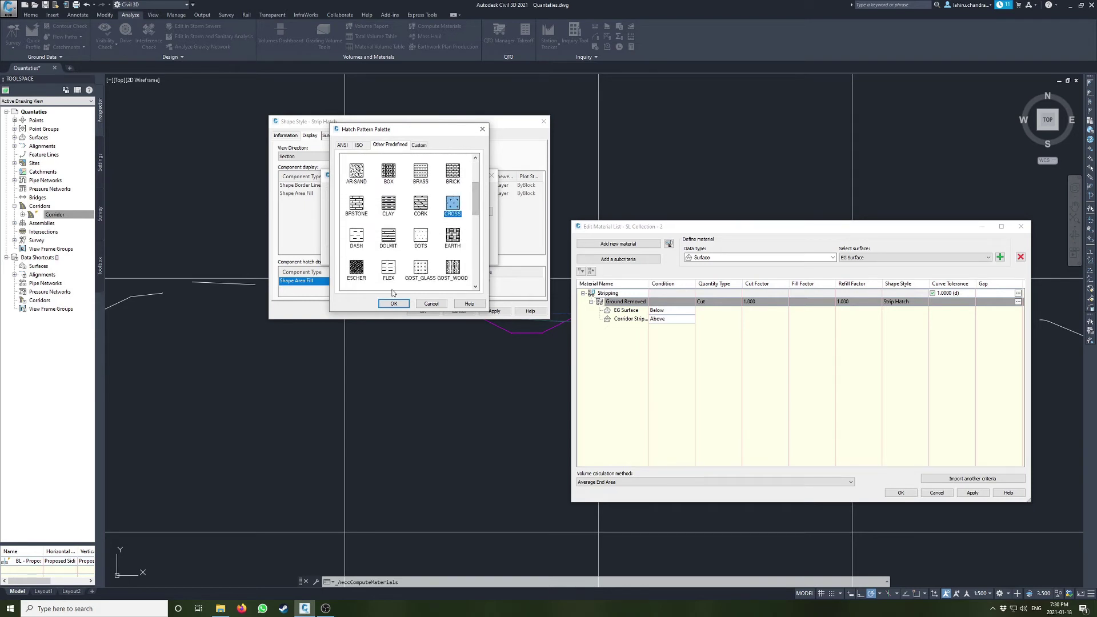
pyautogui.click(394, 304)
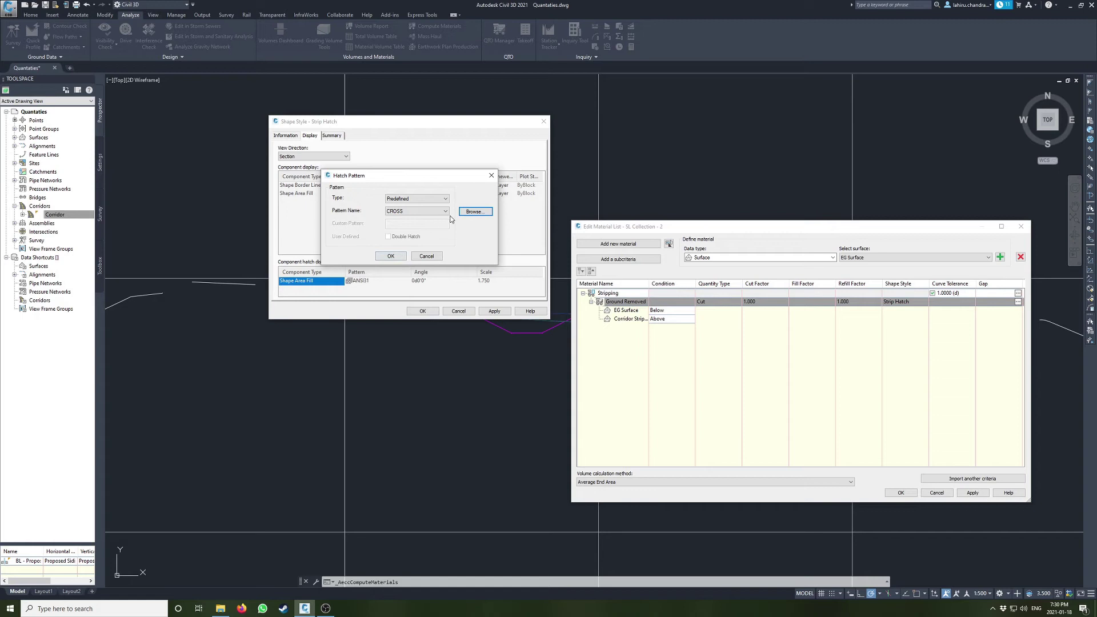
pyautogui.click(391, 256)
# Step: Set the Strip Hatch area fill scale to 0.100 and apply the updated style to the material list
pyautogui.click(494, 281)
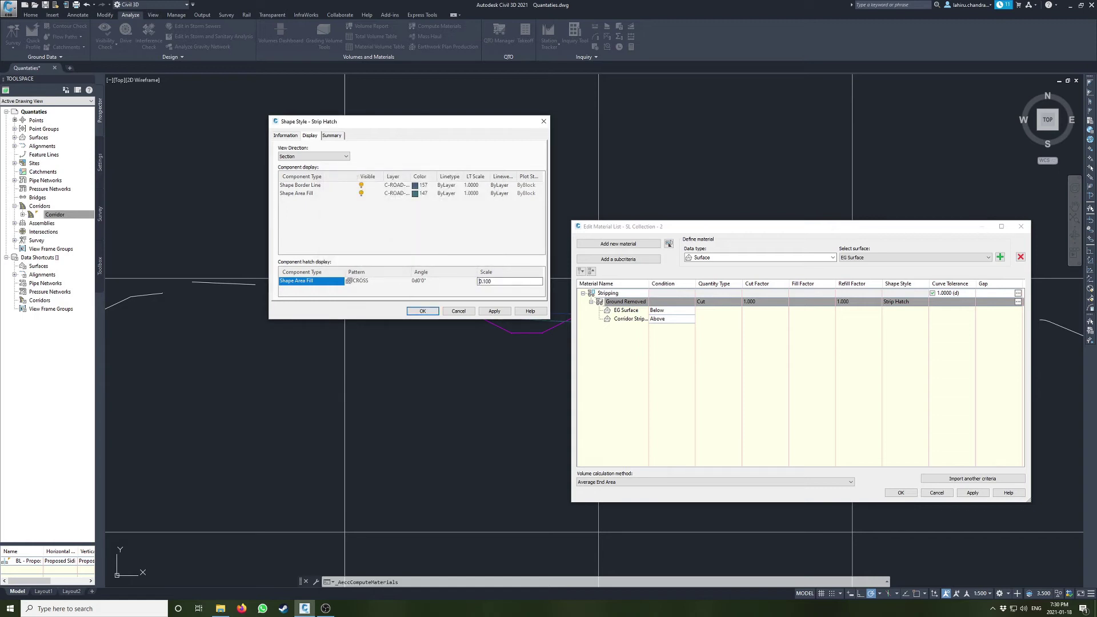
pyautogui.click(423, 311)
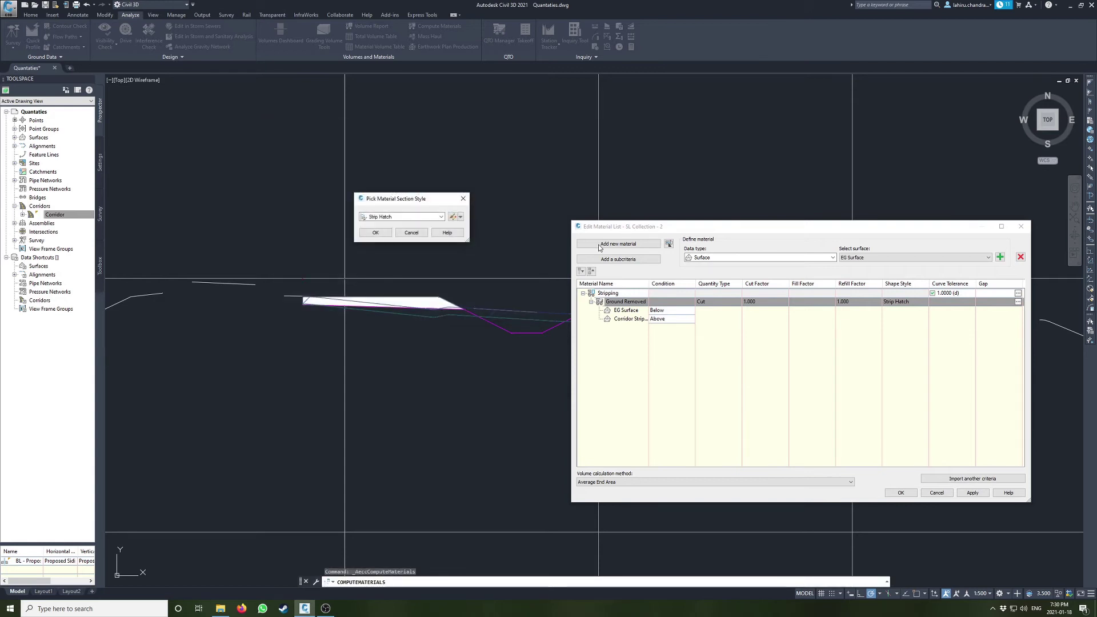
pyautogui.click(375, 232)
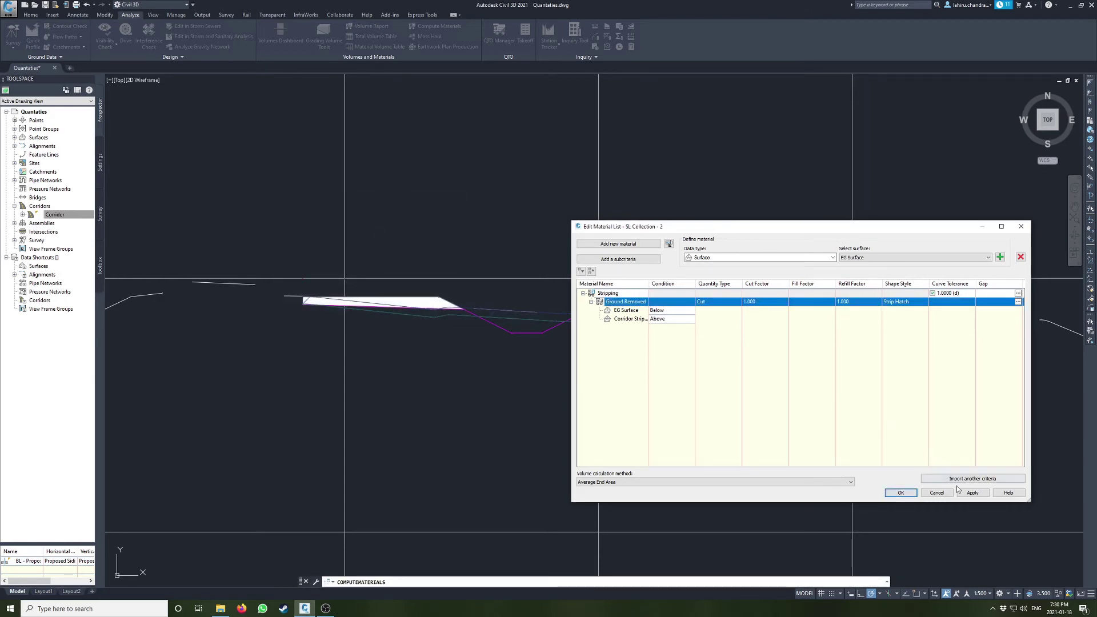
pyautogui.click(973, 493)
pyautogui.moveTo(753, 227); pyautogui.dragTo(820, 161)
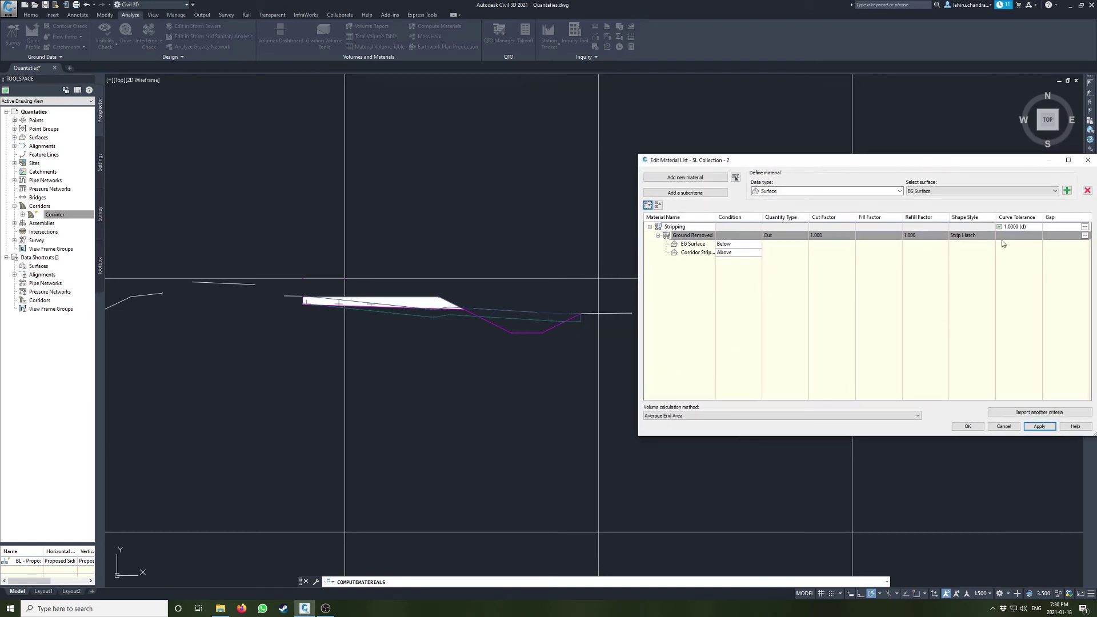
# Step: Reduce the Strip Hatch area fill scale to 0.01 in the Section view direction and save the style
pyautogui.click(984, 234)
pyautogui.click(453, 219)
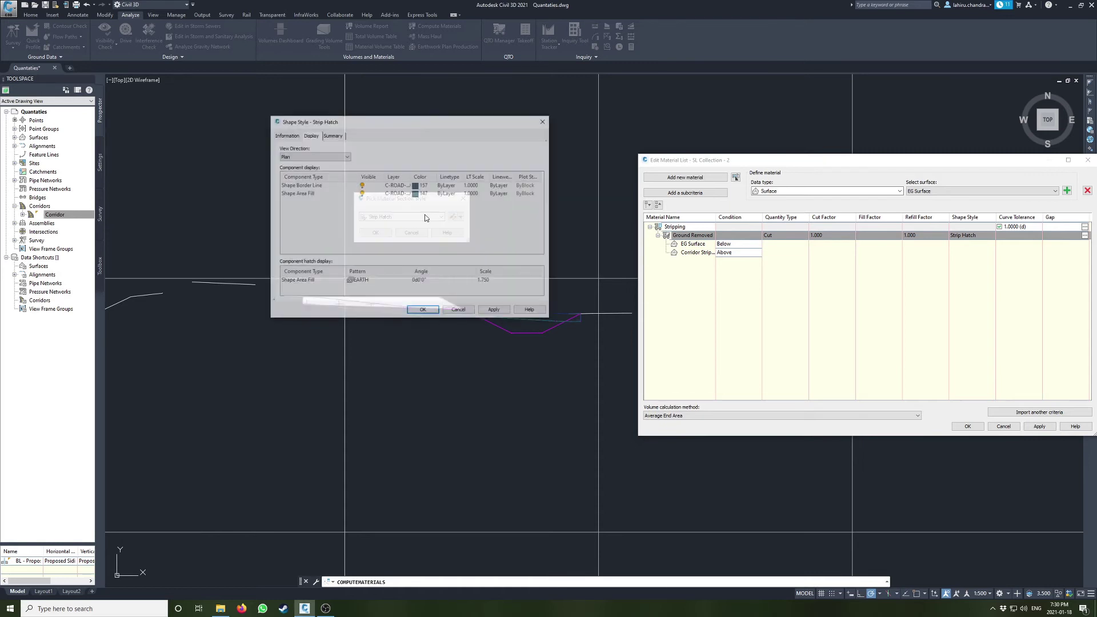
pyautogui.click(305, 157)
pyautogui.click(292, 179)
pyautogui.click(499, 282)
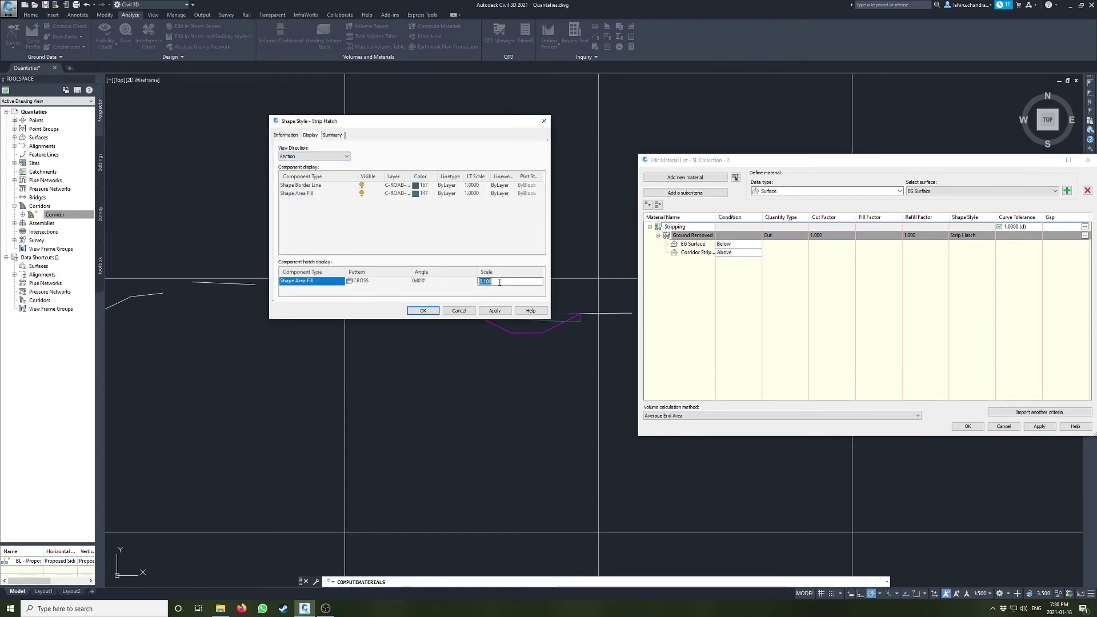
pyautogui.press('BackSpace')
pyautogui.write('.01')
pyautogui.press('Return')
pyautogui.click(423, 310)
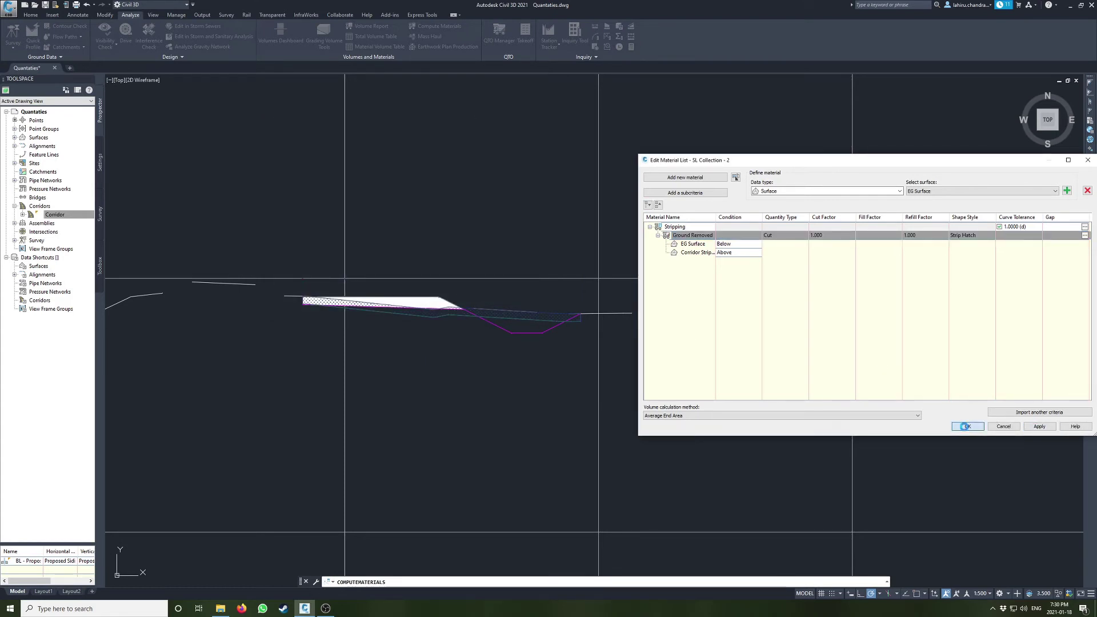
# Step: Accept the edited material list to refresh the Stripping hatch on the sections and review the result
pyautogui.click(967, 427)
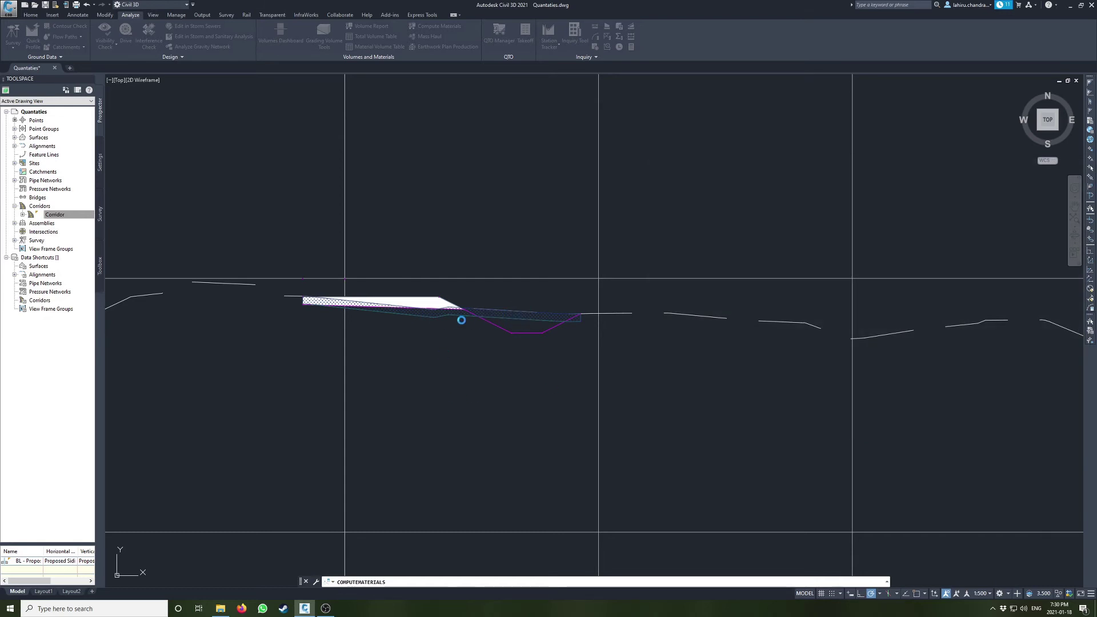
pyautogui.scroll(3, 437, 309)
pyautogui.scroll(-3, 578, 338)
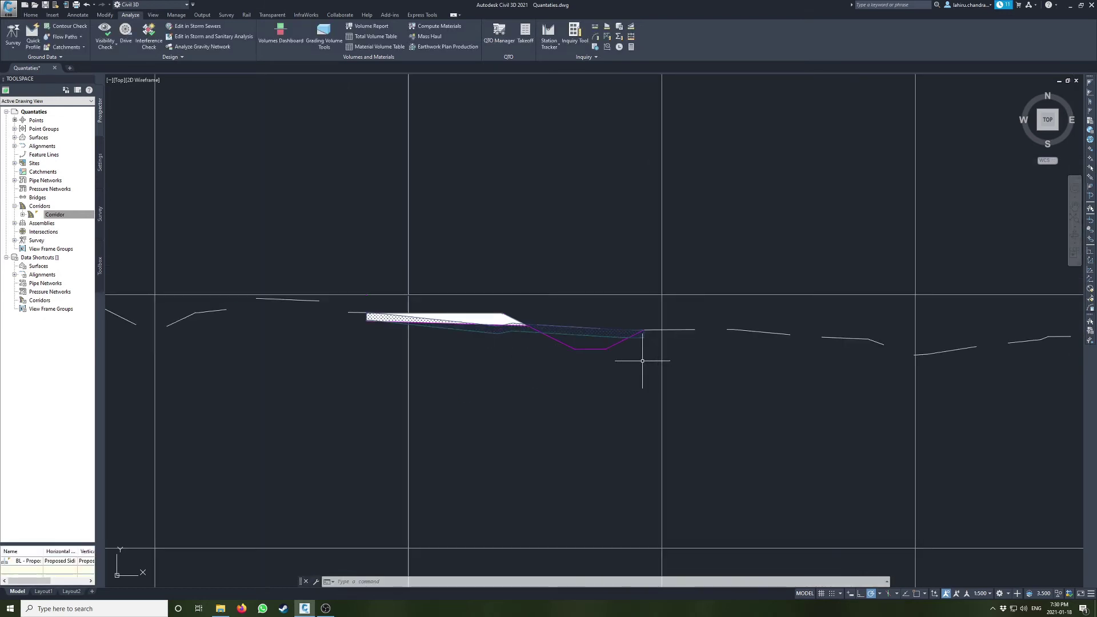
pyautogui.scroll(-2, 395, 274)
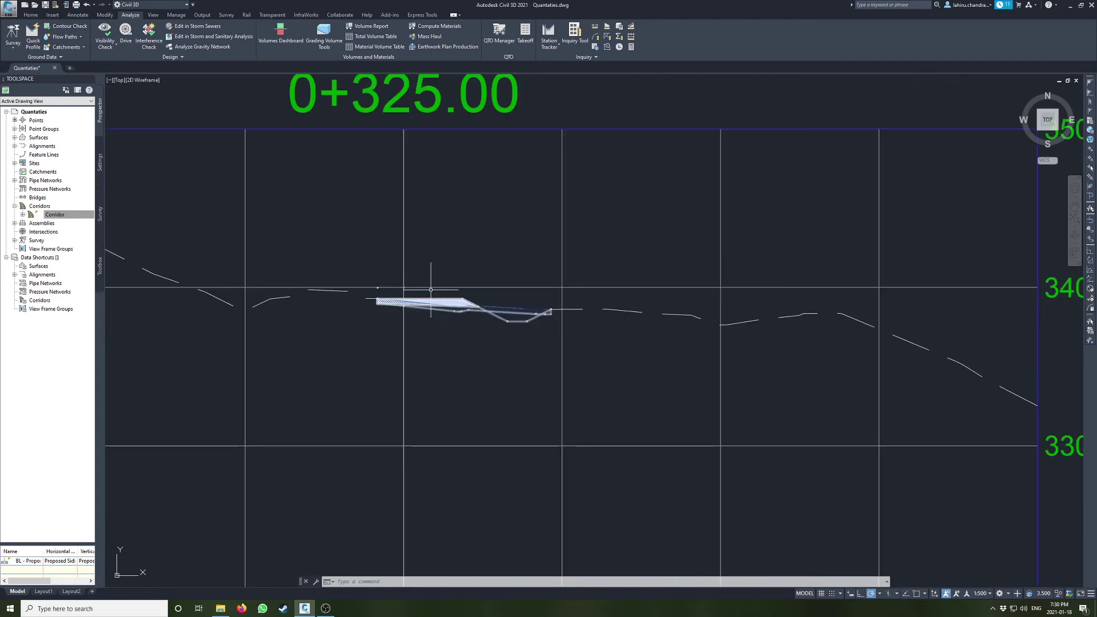
pyautogui.scroll(-6, 363, 260)
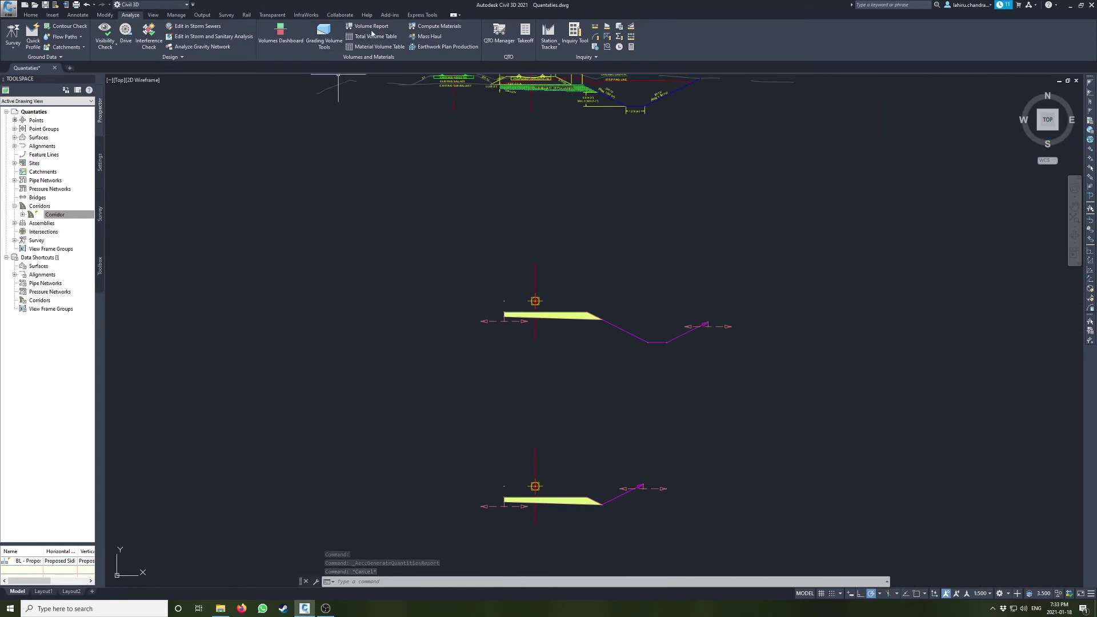
# Step: Open Compute Materials for the SL Collection - 2 sample line group and import the Cut and Fill criteria
pyautogui.click(430, 27)
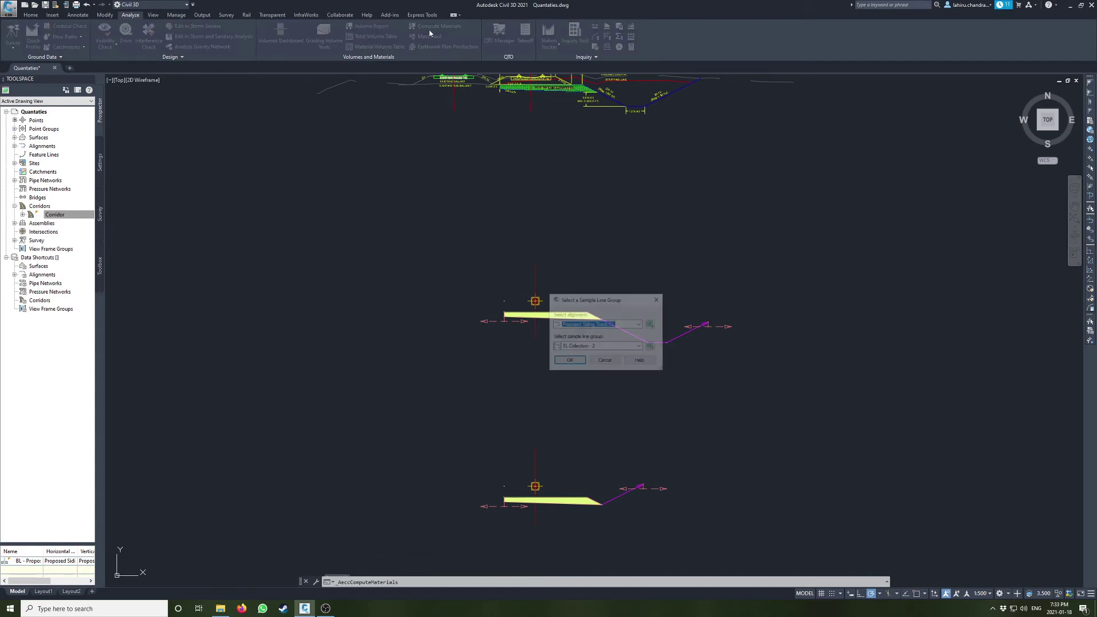
pyautogui.click(581, 364)
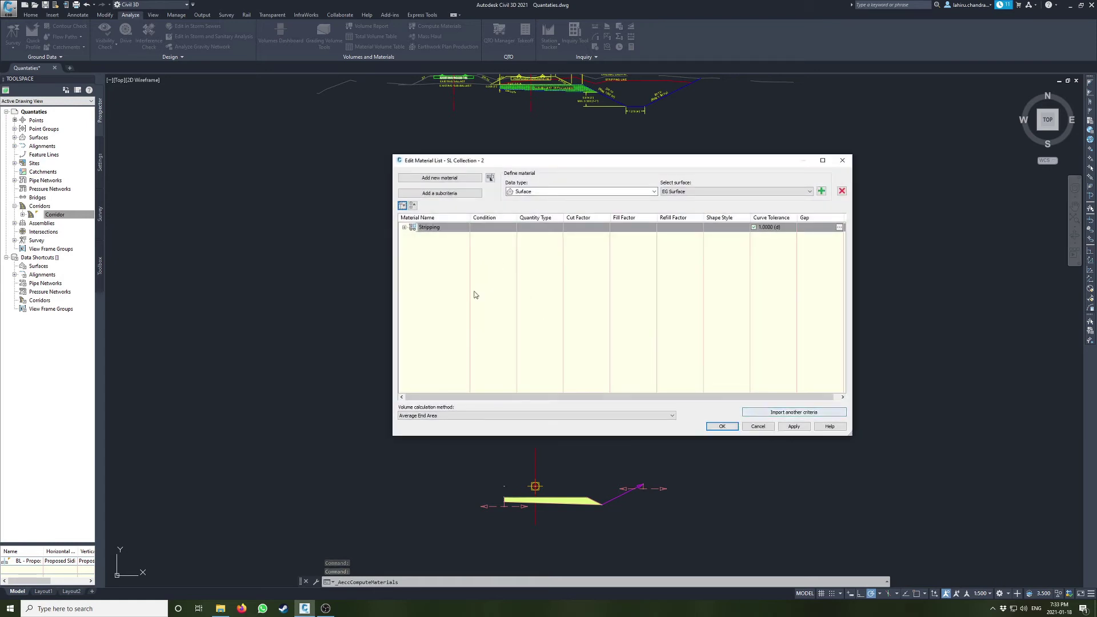
pyautogui.click(804, 415)
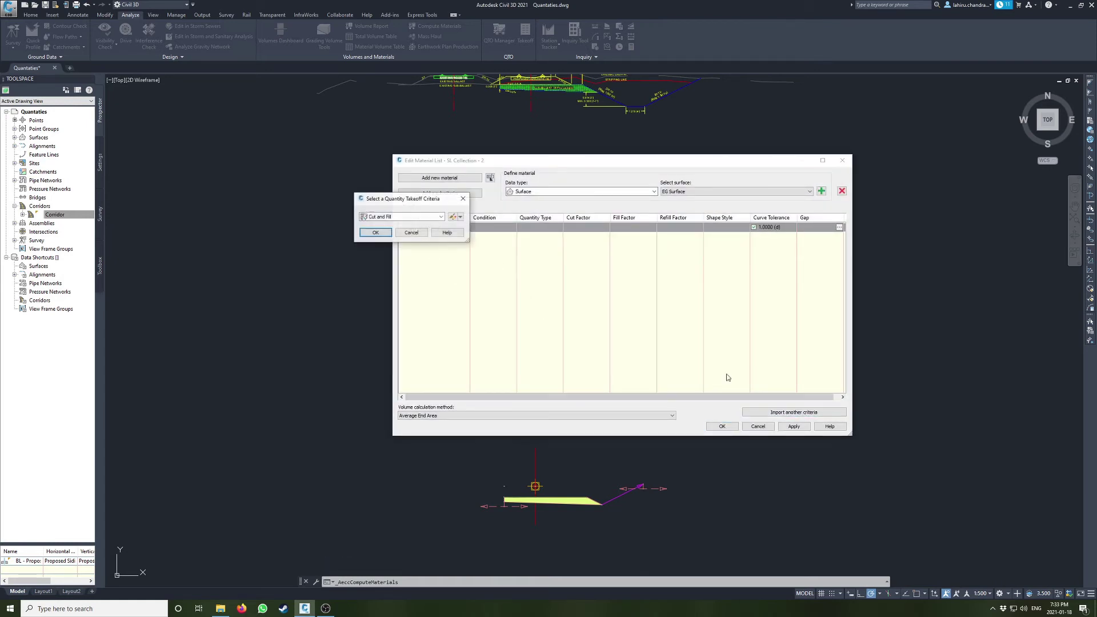
pyautogui.click(382, 217)
pyautogui.click(379, 228)
pyautogui.click(379, 234)
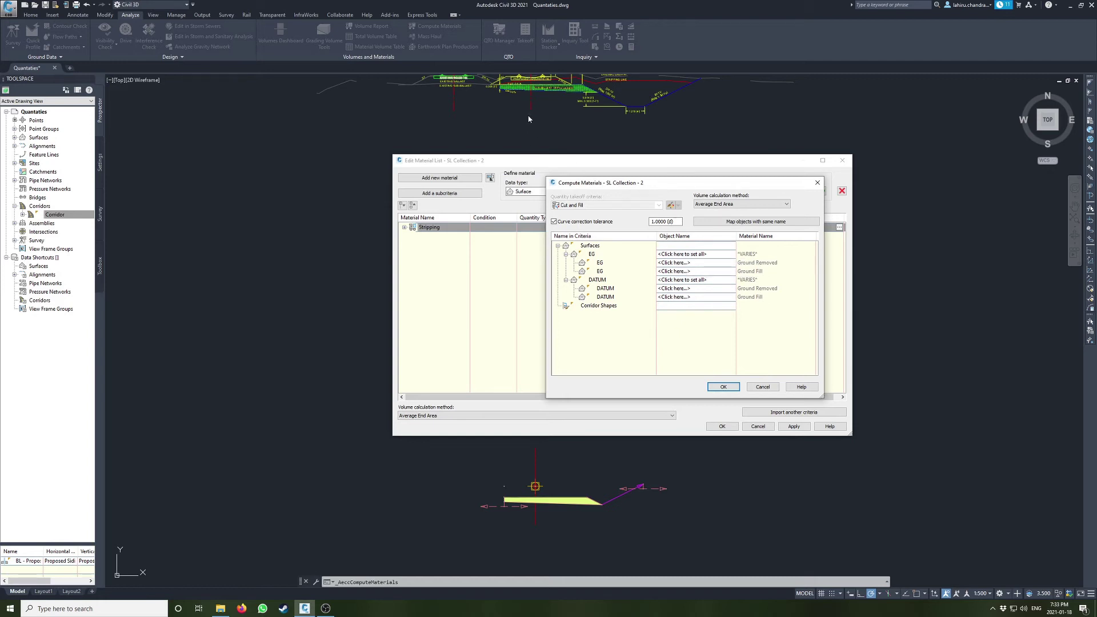
# Step: Map the criteria's EG surfaces to Corridor Stripping and its DATUM surfaces to Corridor Datum
pyautogui.click(686, 255)
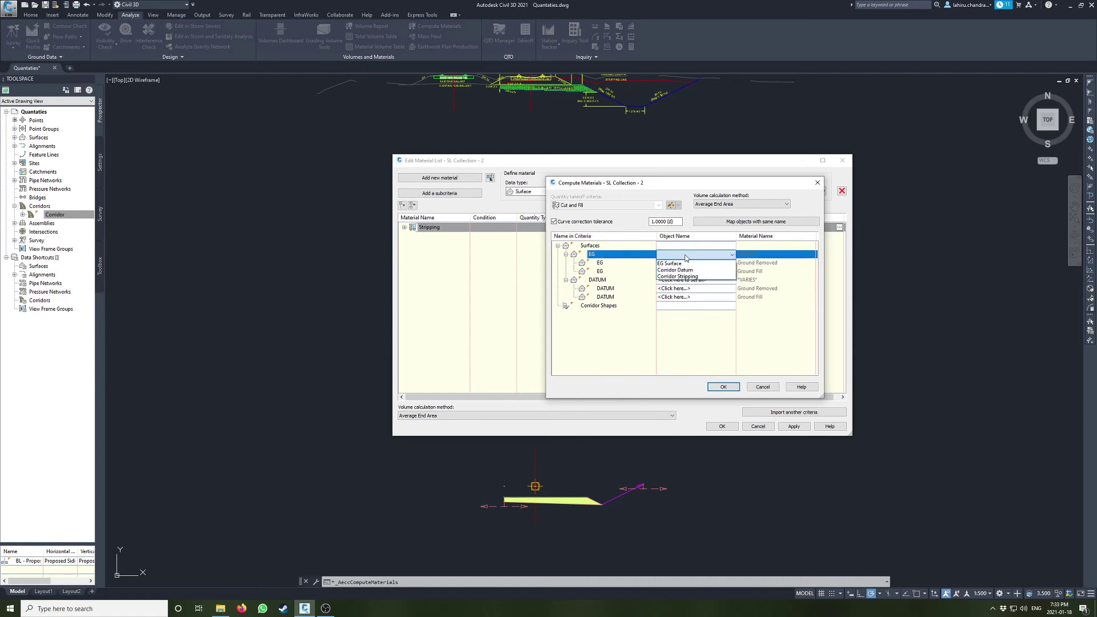
pyautogui.click(678, 277)
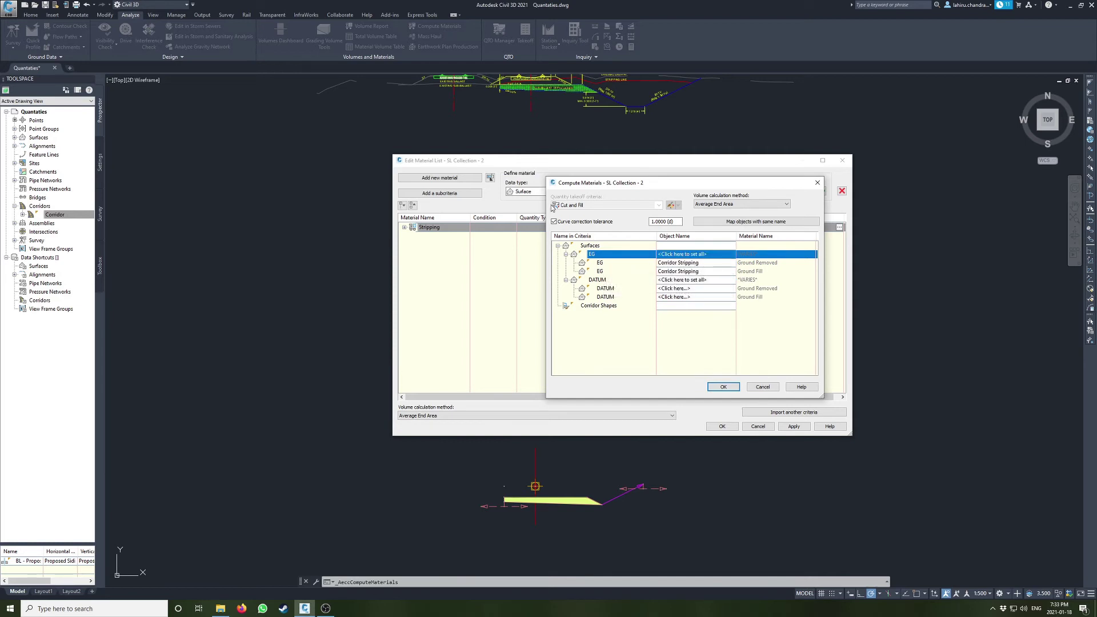
pyautogui.click(681, 280)
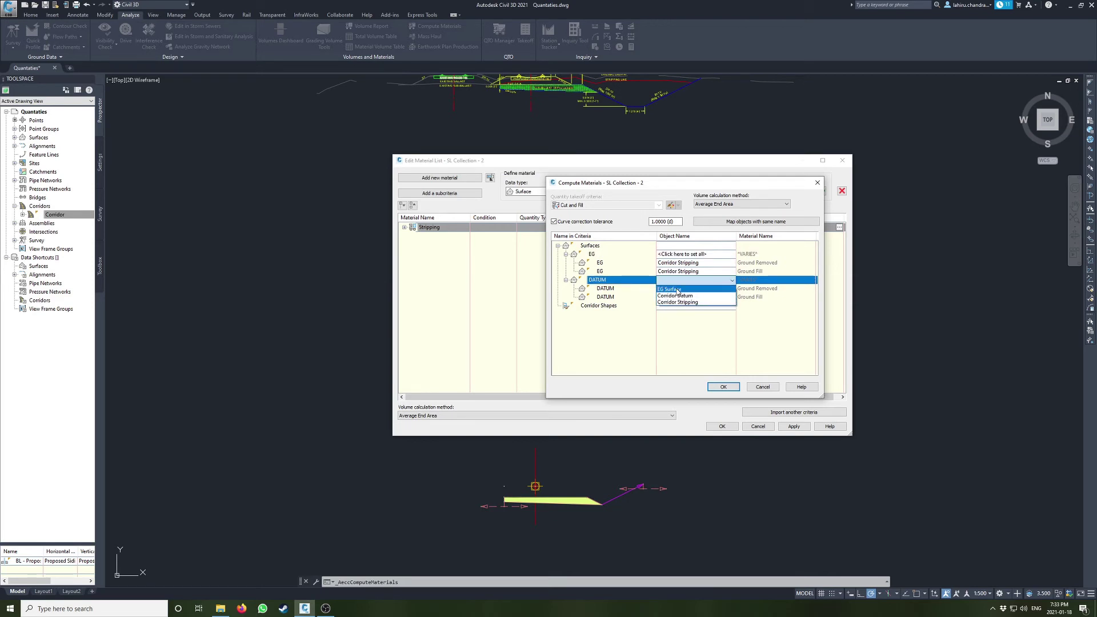
pyautogui.click(675, 296)
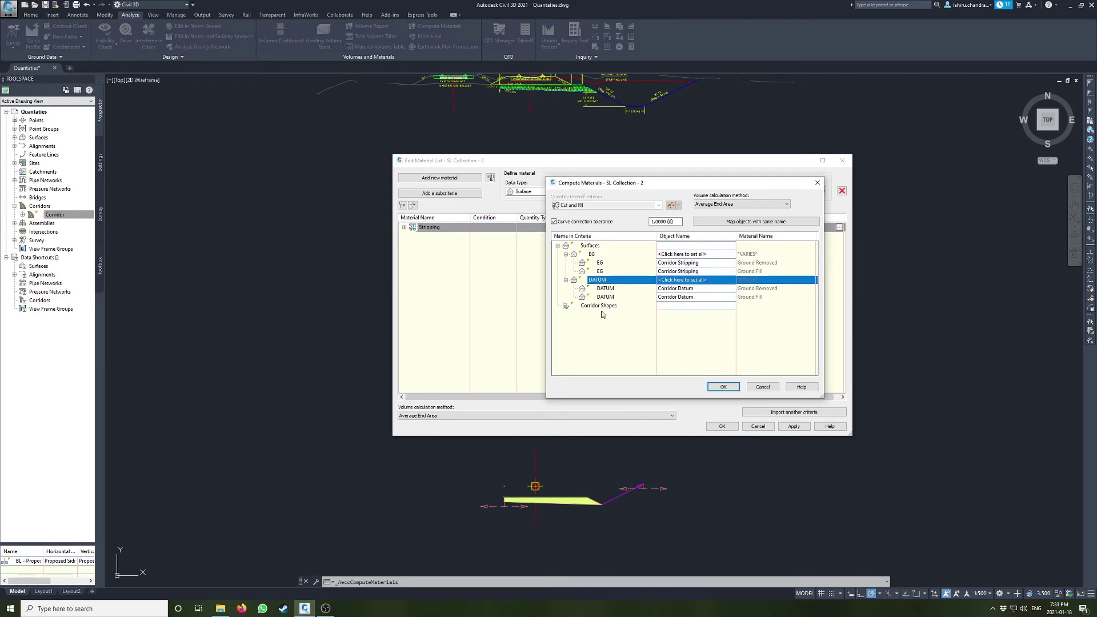
pyautogui.click(723, 387)
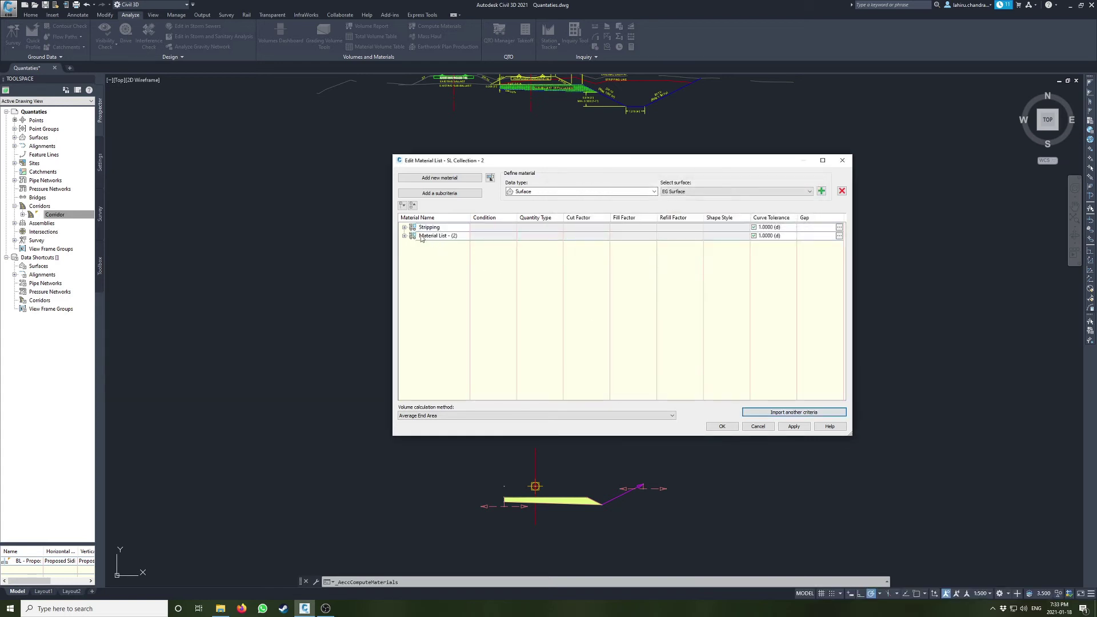
# Step: Expand the newly imported material list and rename it Cut & Fill
pyautogui.click(403, 236)
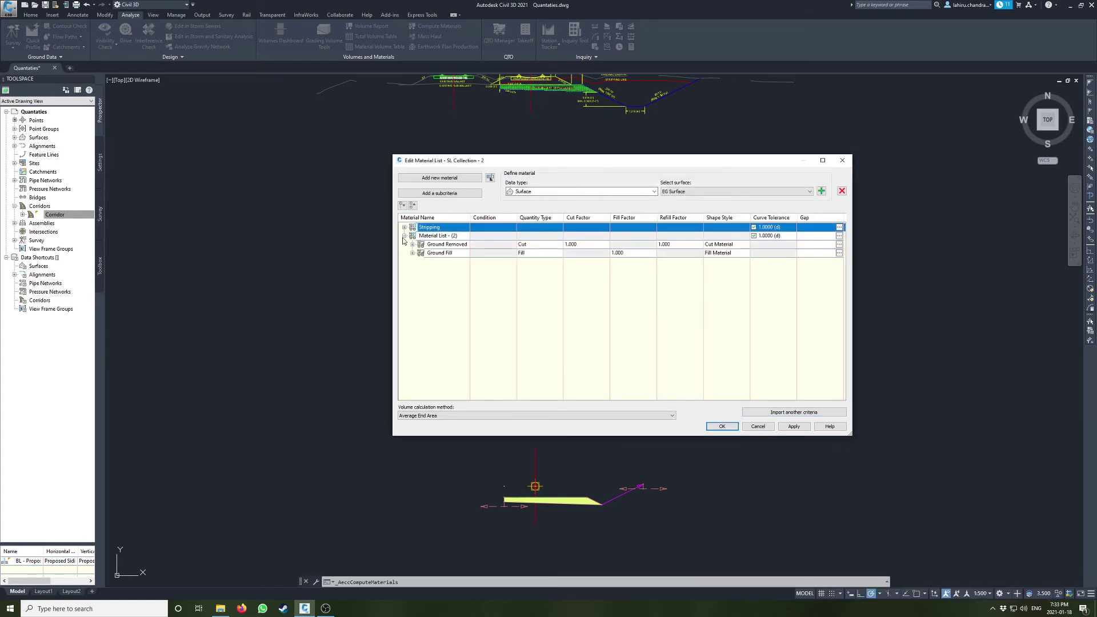
pyautogui.click(440, 236)
pyautogui.click(460, 236)
pyautogui.write('Cut & Fil')
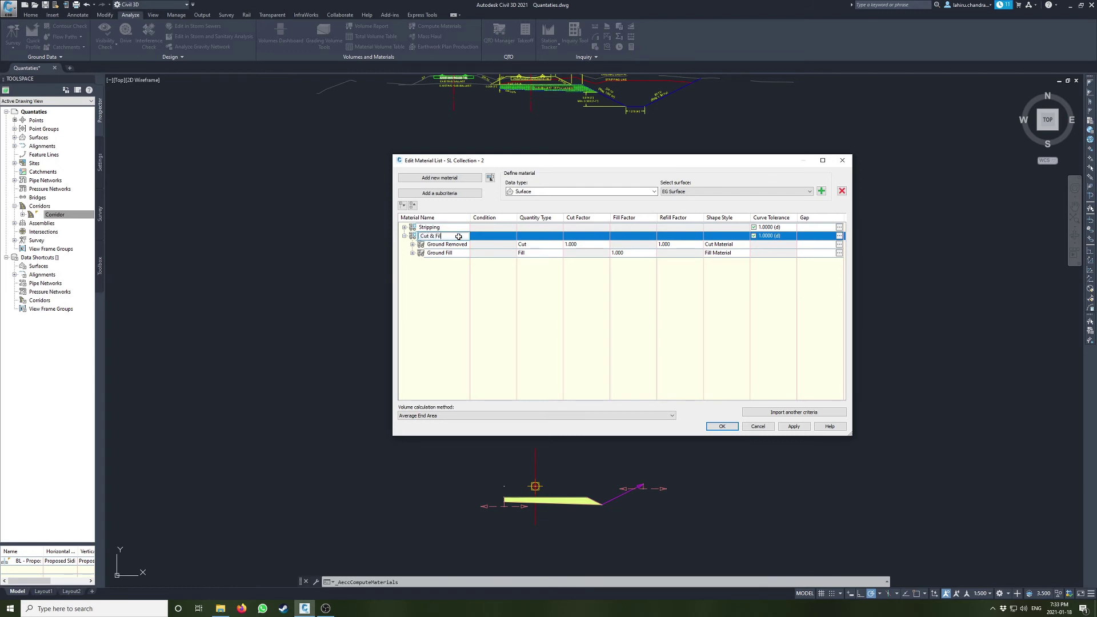
pyautogui.press('Return')
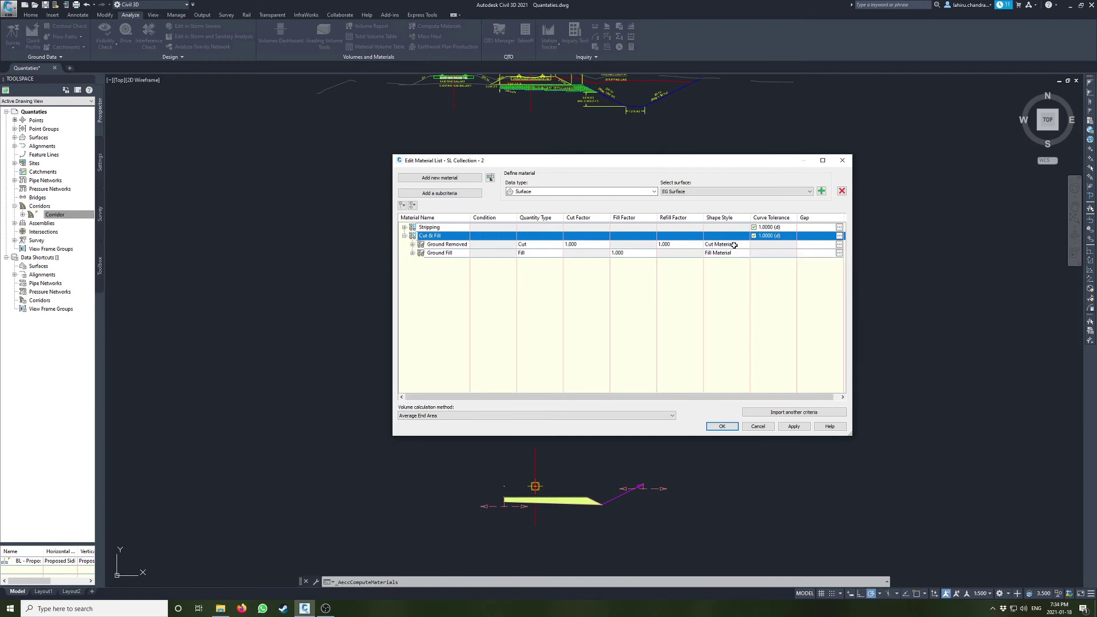
# Step: Keep Cut Material as the shape style of Ground Removed and compute the material list
pyautogui.click(709, 244)
pyautogui.click(375, 233)
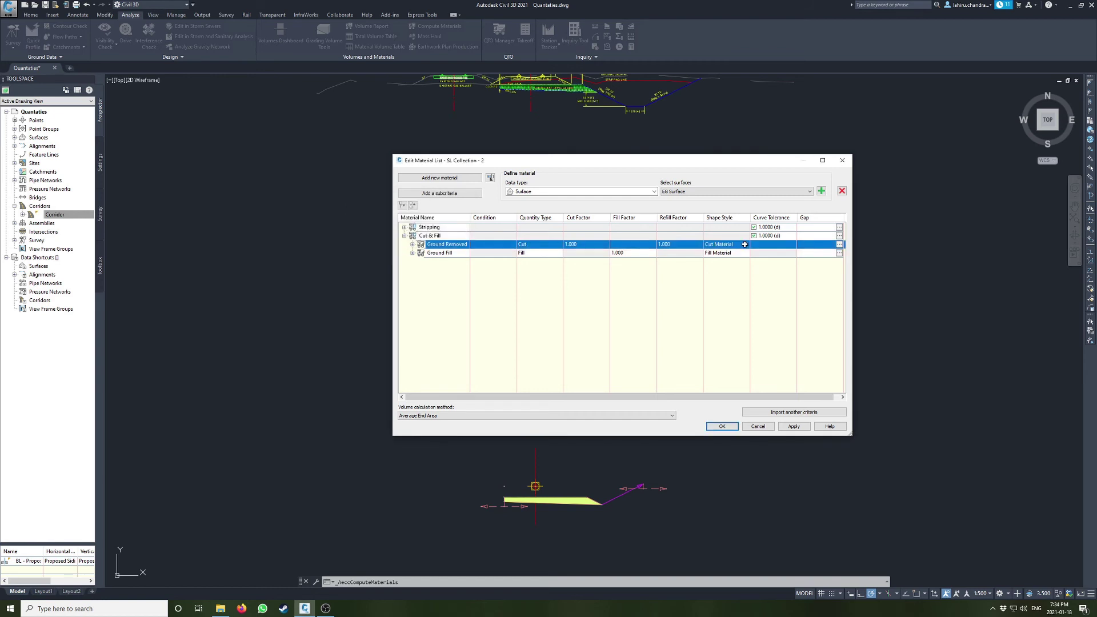
pyautogui.click(723, 427)
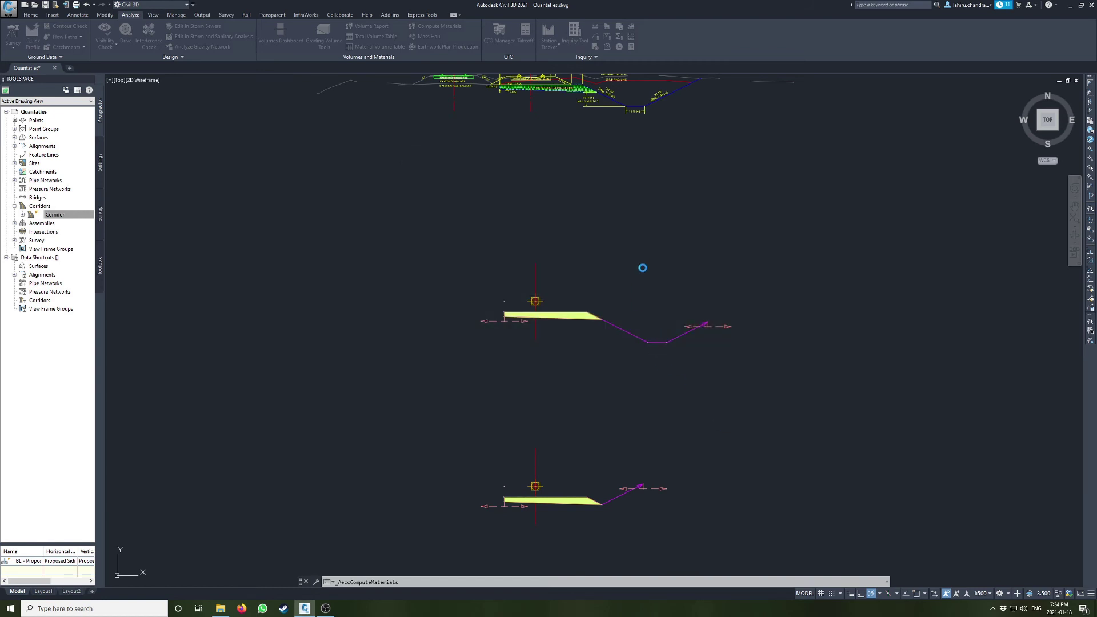
# Step: Examine a cross section, selecting its fill, corridor and cut shapes to identify each material
pyautogui.scroll(-2, 656, 289)
pyautogui.scroll(-5, 619, 290)
pyautogui.moveTo(577, 326); pyautogui.dragTo(284, 431, button='middle')
pyautogui.scroll(5, 663, 211)
pyautogui.scroll(15, 634, 257)
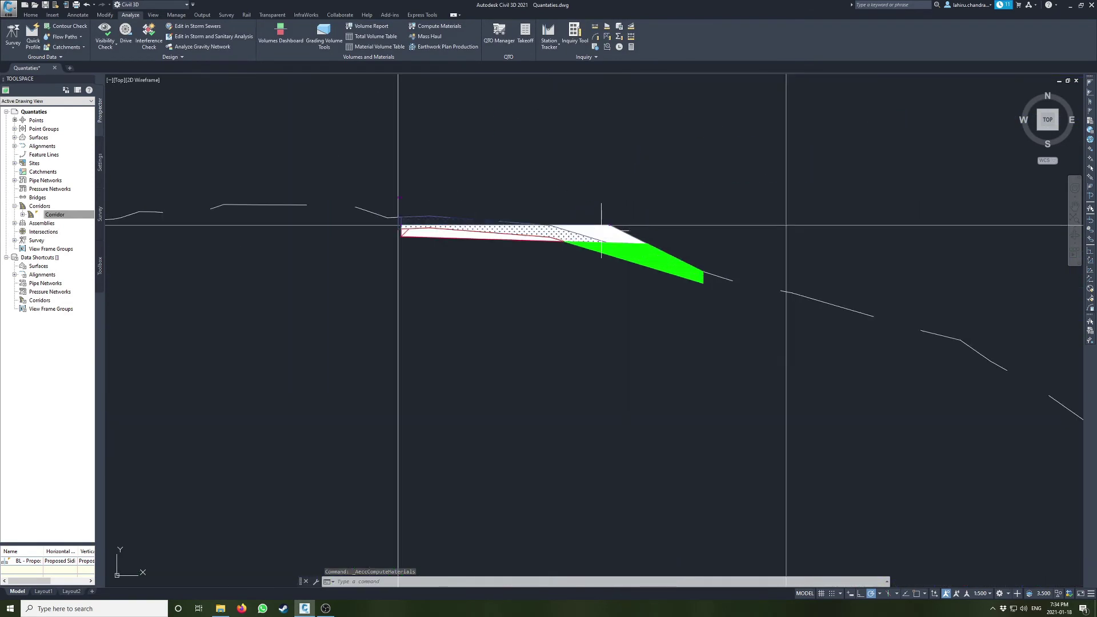
pyautogui.click(646, 246)
pyautogui.press('Escape')
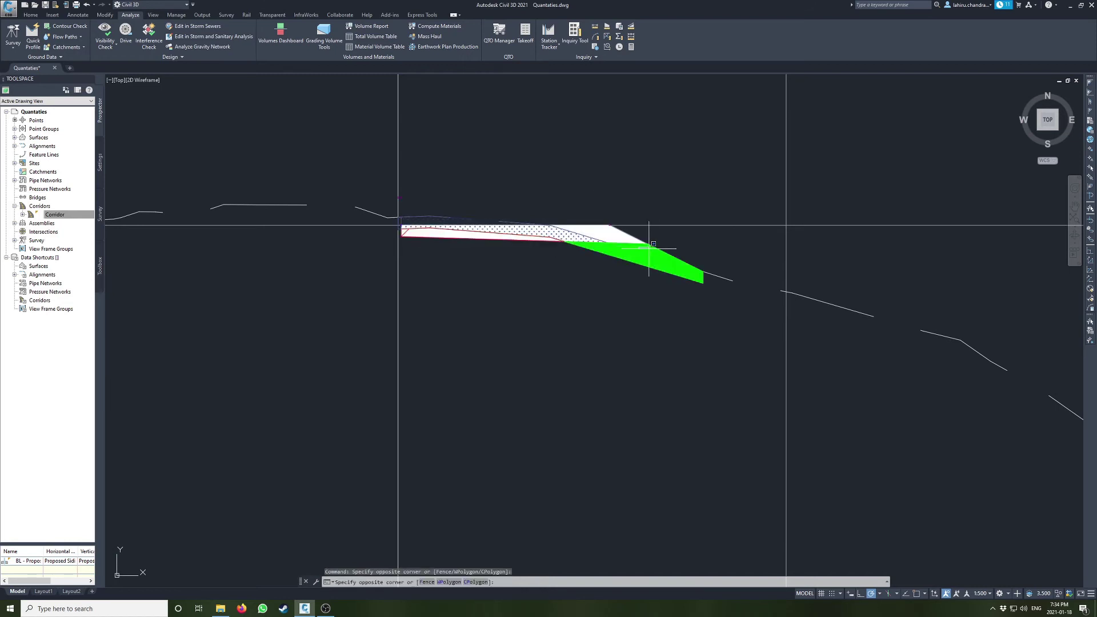
pyautogui.click(641, 251)
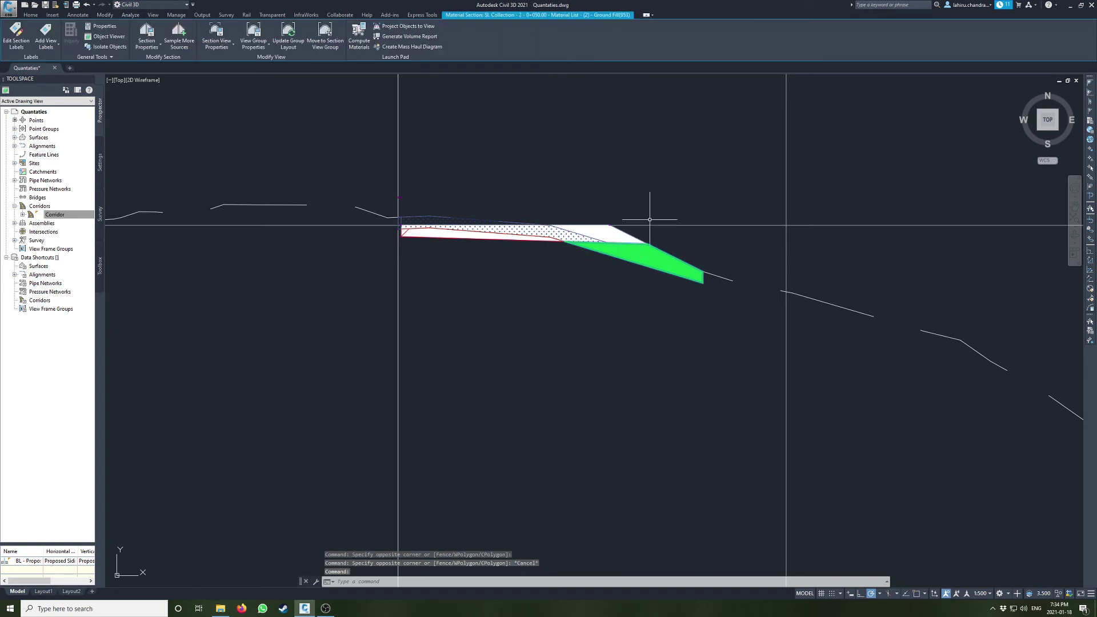
pyautogui.scroll(1, 655, 244)
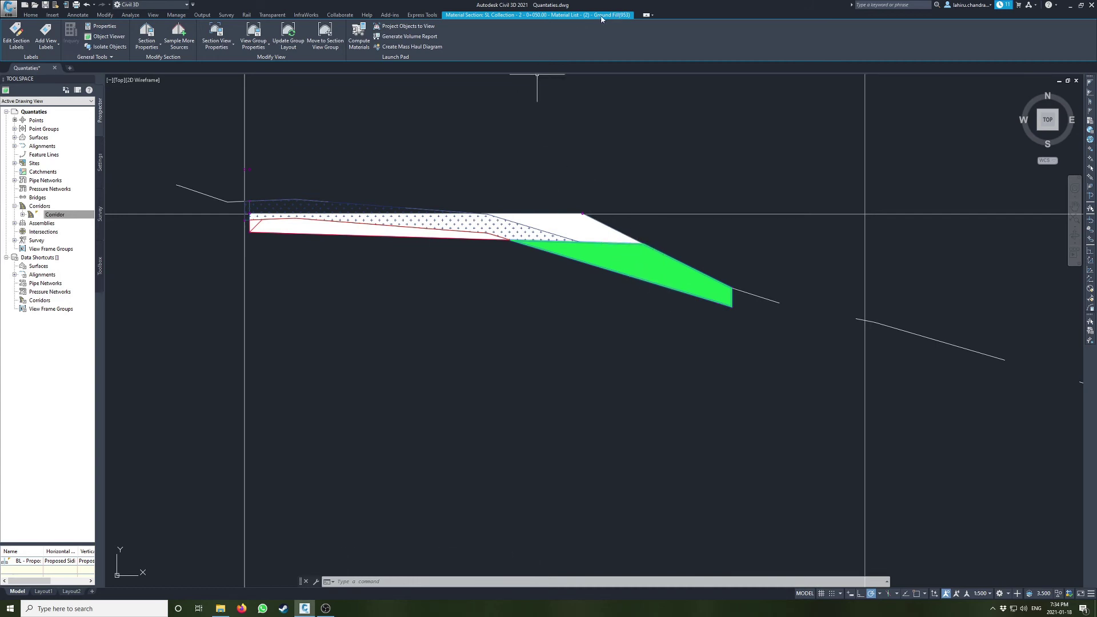
pyautogui.press('Escape')
pyautogui.click(582, 216)
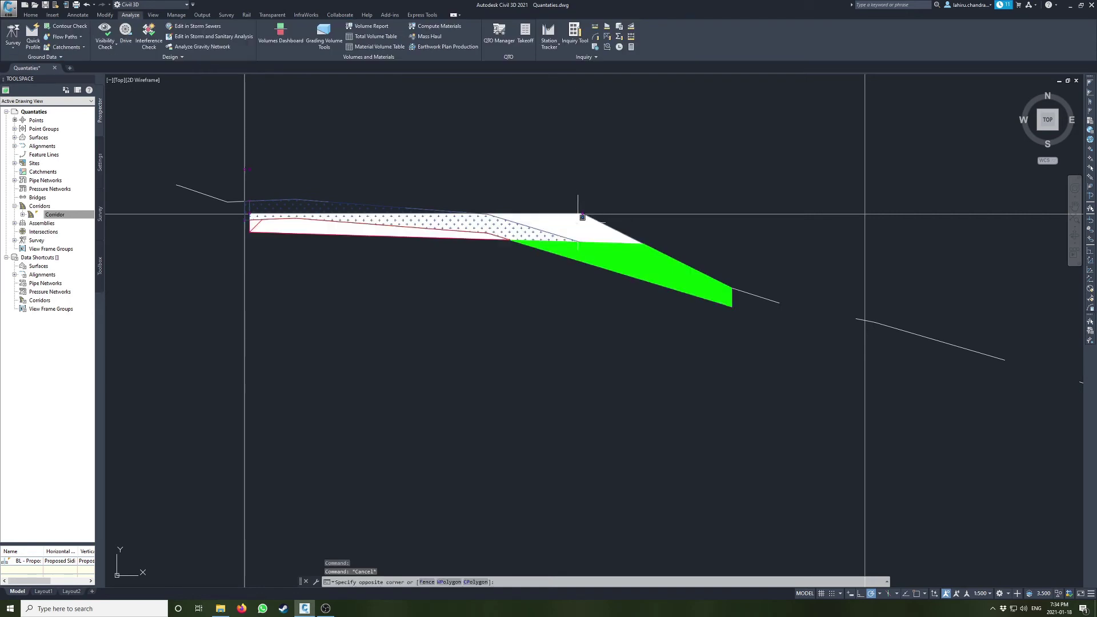
pyautogui.press('Escape')
pyautogui.click(592, 221)
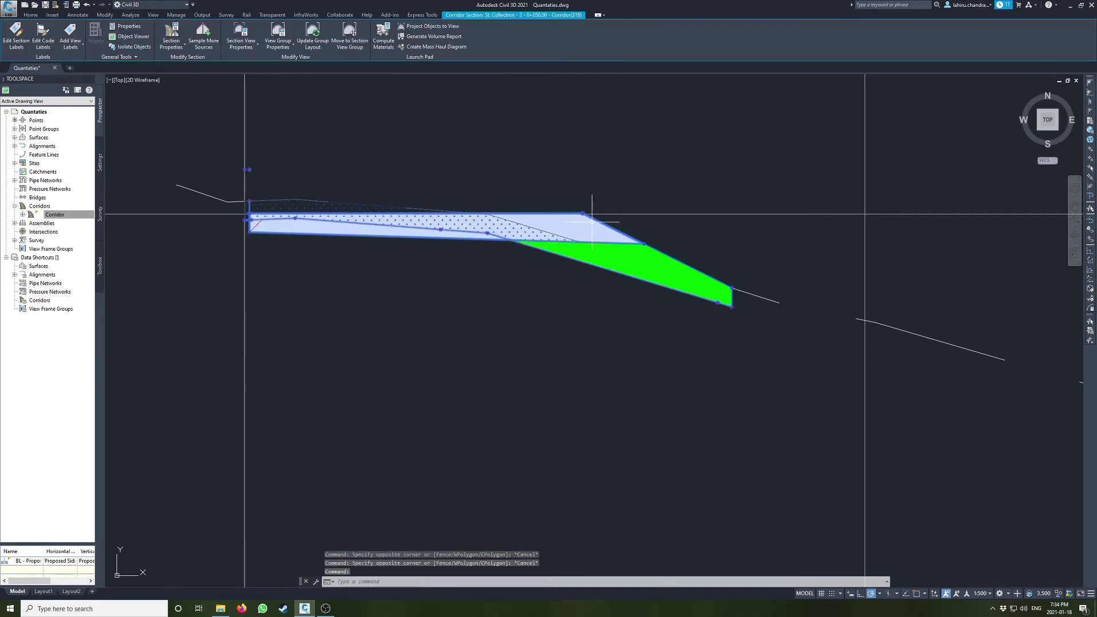
pyautogui.press('Escape')
pyautogui.click(433, 228)
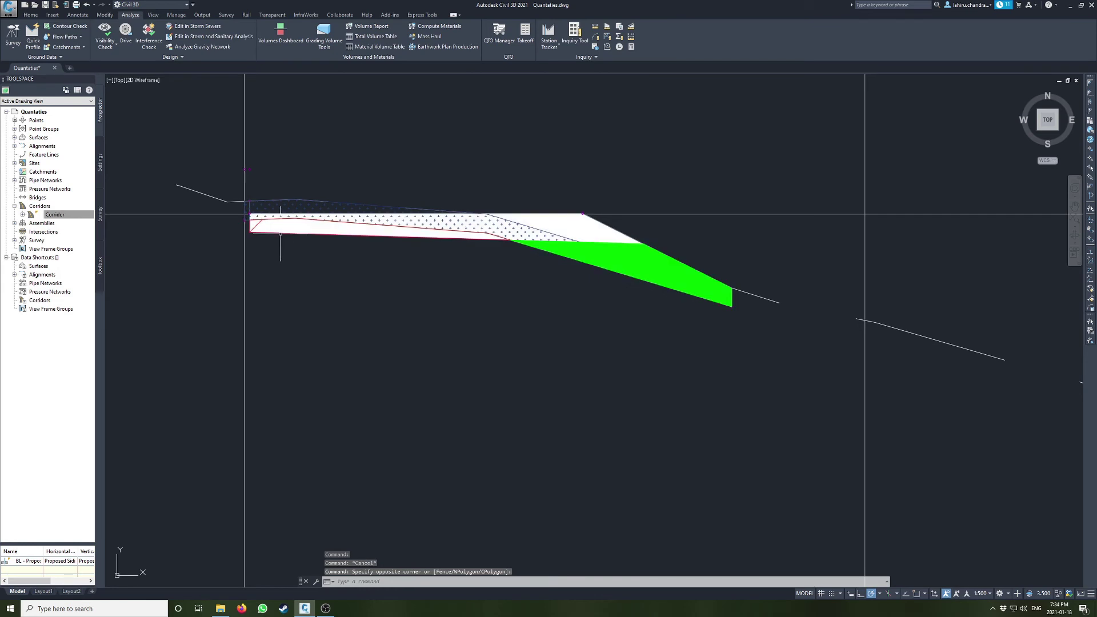
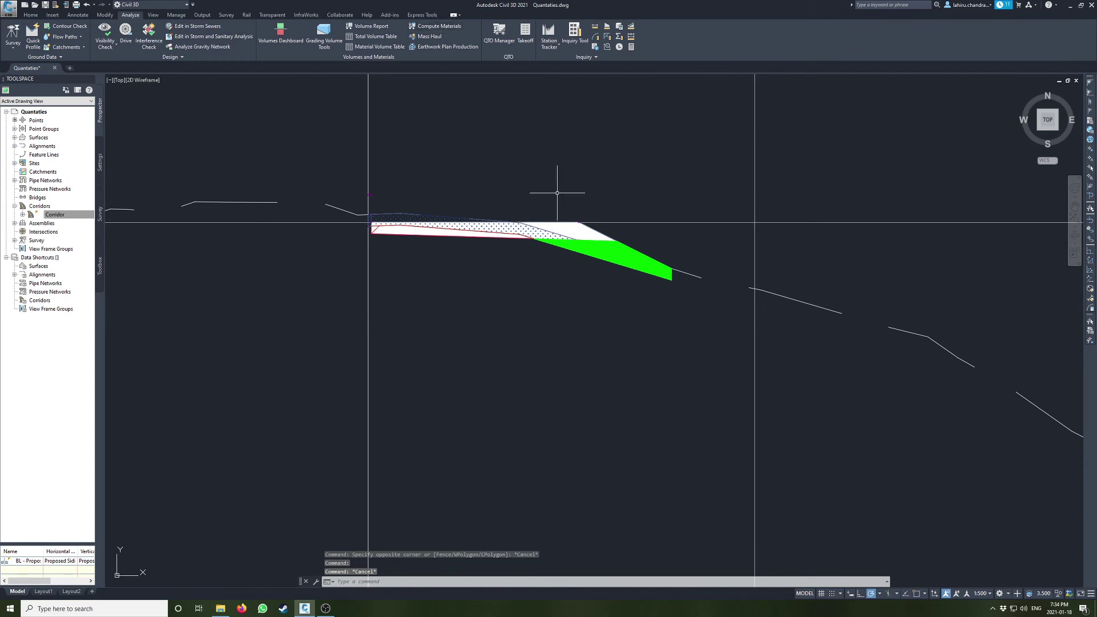
pyautogui.press('Escape')
# Step: Reopen the material list of SL Collection - 2 for editing and expand the Cut & Fill materials
pyautogui.click(371, 26)
pyautogui.press('Escape')
pyautogui.click(441, 26)
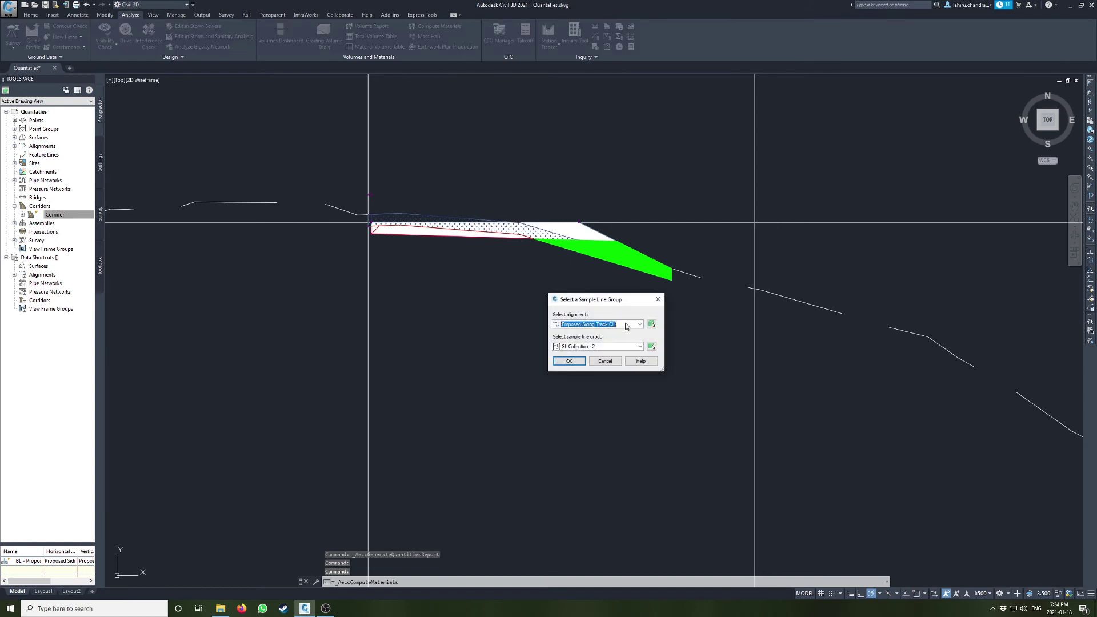
pyautogui.click(597, 360)
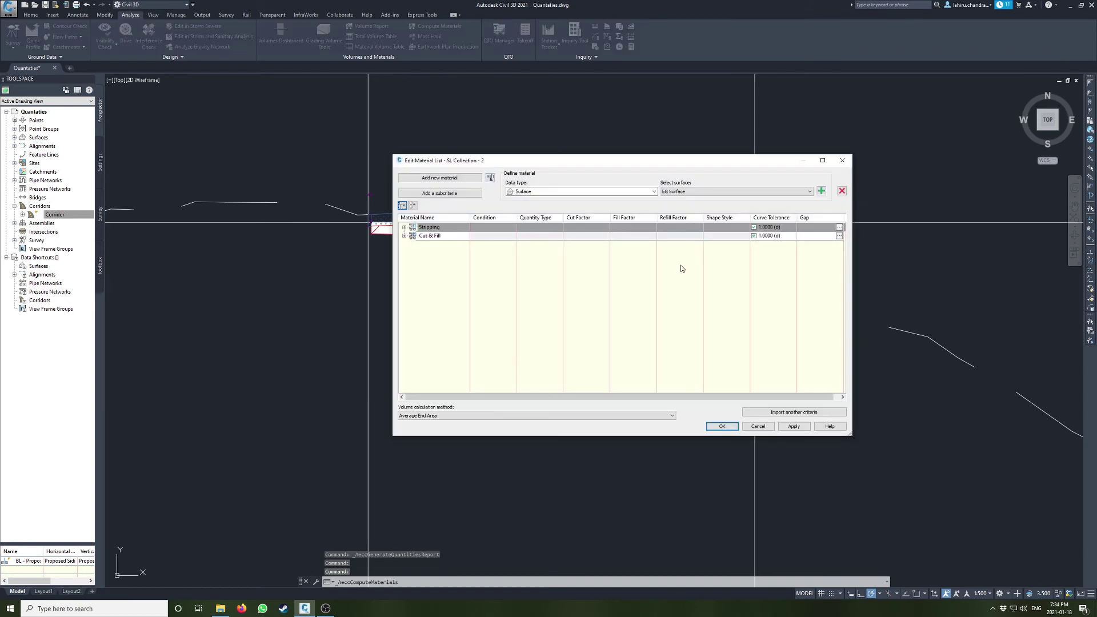
pyautogui.click(404, 236)
# Step: Examine the Section display and area fill hatch of Ground Removed's Cut Material style without changing them
pyautogui.click(725, 244)
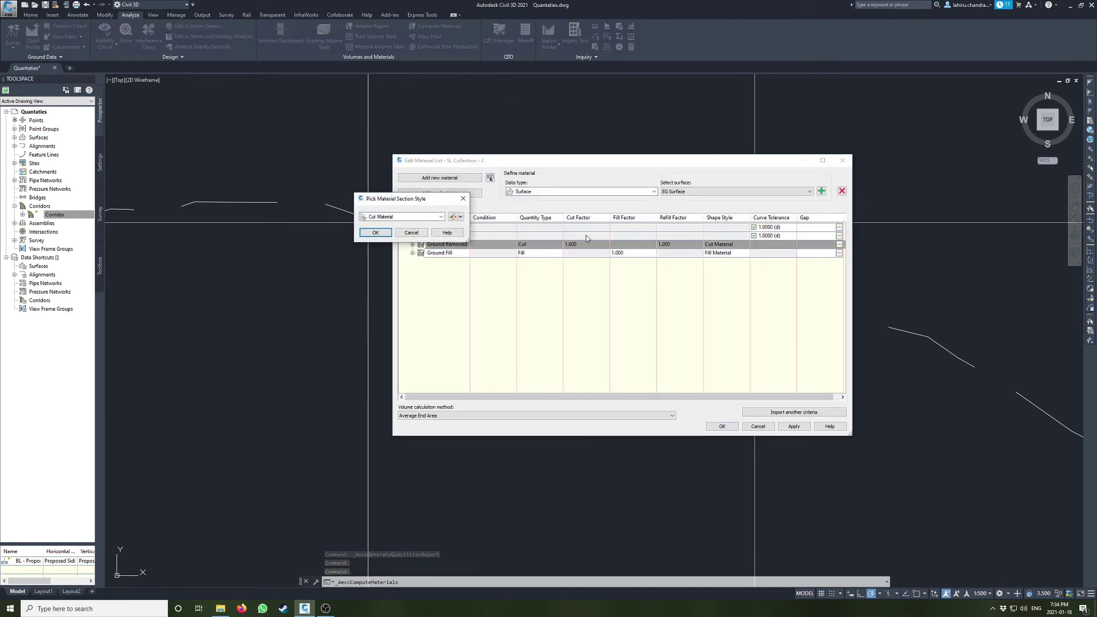
pyautogui.click(455, 217)
pyautogui.click(314, 156)
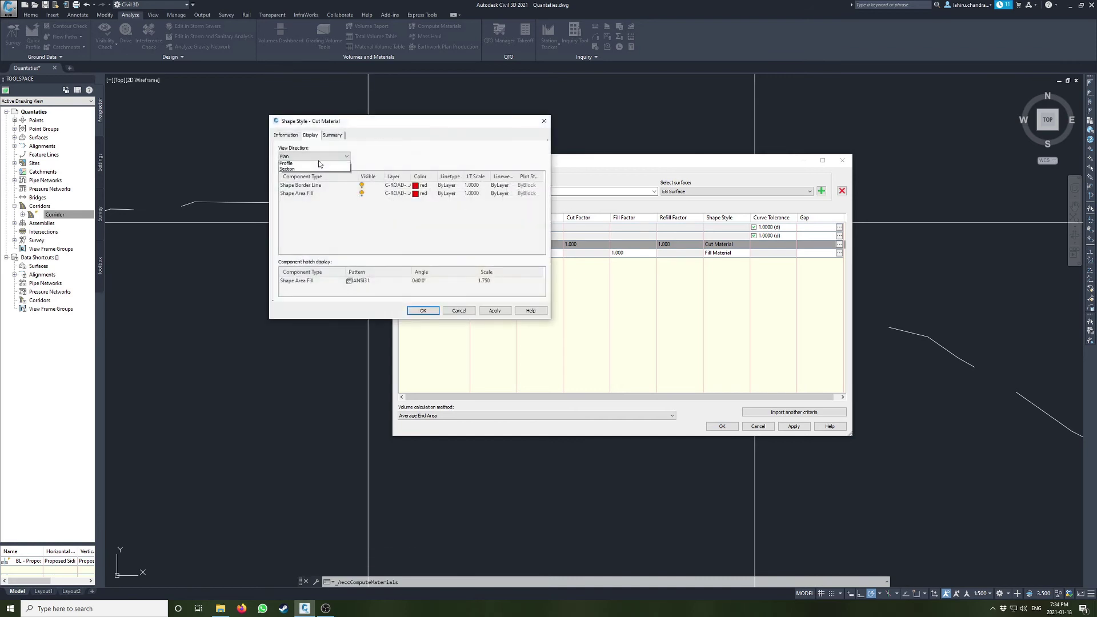
pyautogui.click(291, 181)
pyautogui.moveTo(351, 122)
pyautogui.mouseDown()
pyautogui.moveTo(331, 324)
pyautogui.moveTo(360, 132)
pyautogui.mouseUp()
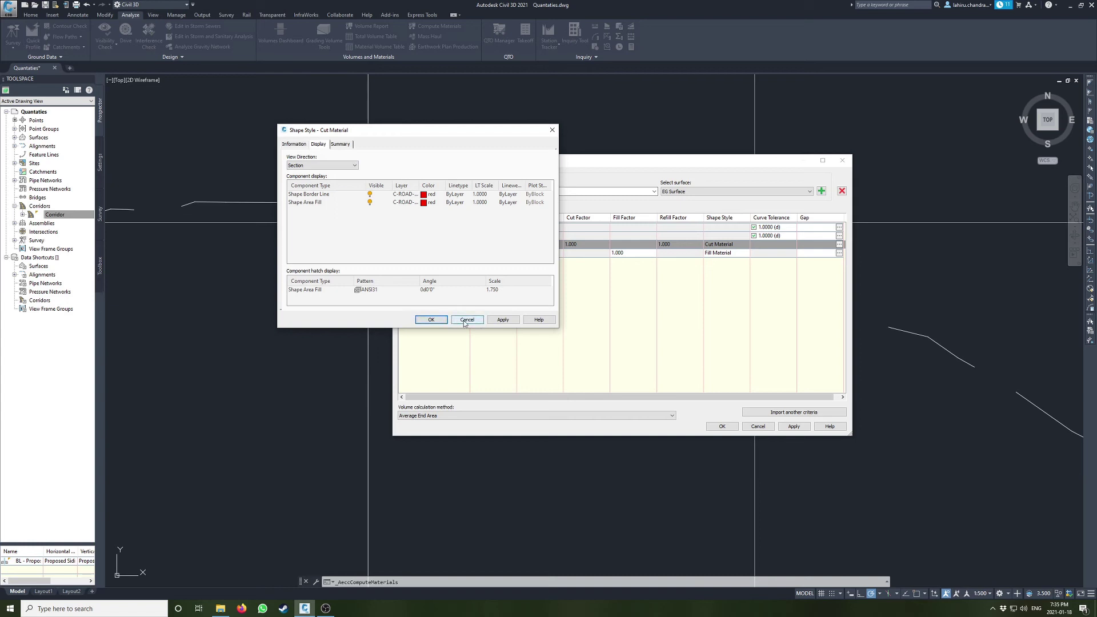
pyautogui.click(382, 292)
pyautogui.click(436, 267)
pyautogui.click(471, 324)
pyautogui.click(415, 235)
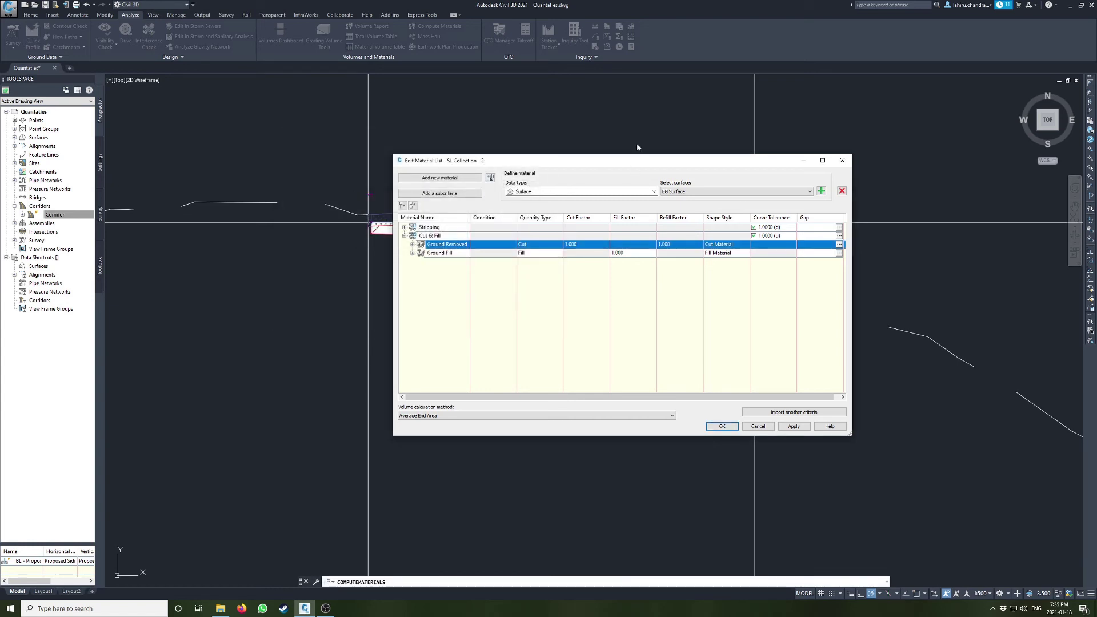
# Step: Examine the Section display and area fill hatch of Ground Fill's Fill Material style without changing them
pyautogui.moveTo(621, 190); pyautogui.dragTo(553, 338)
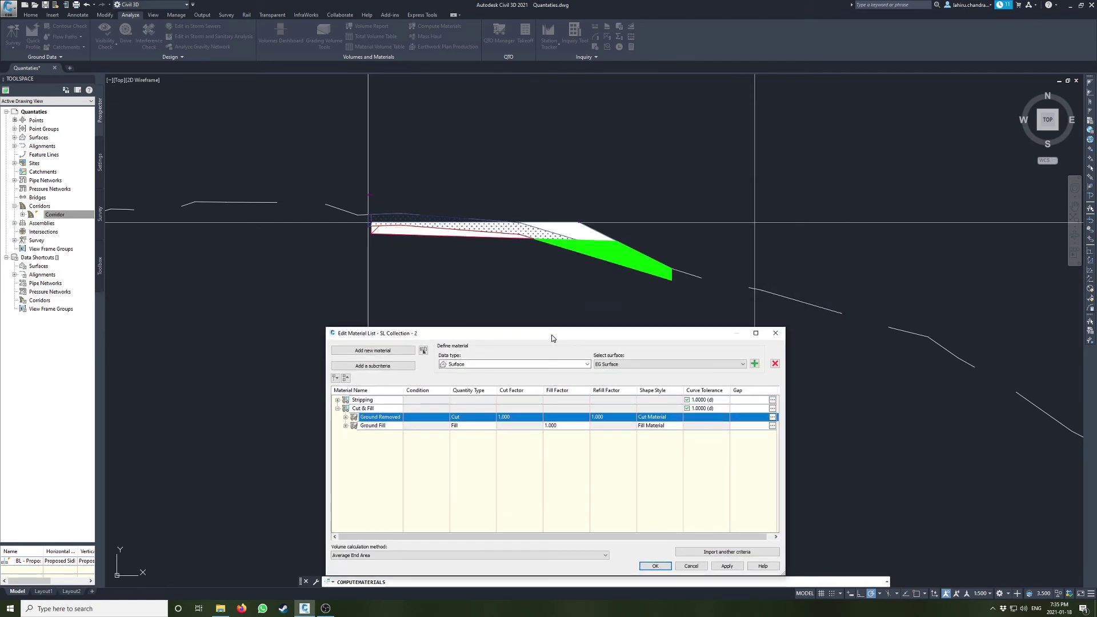
pyautogui.moveTo(552, 338); pyautogui.dragTo(526, 293)
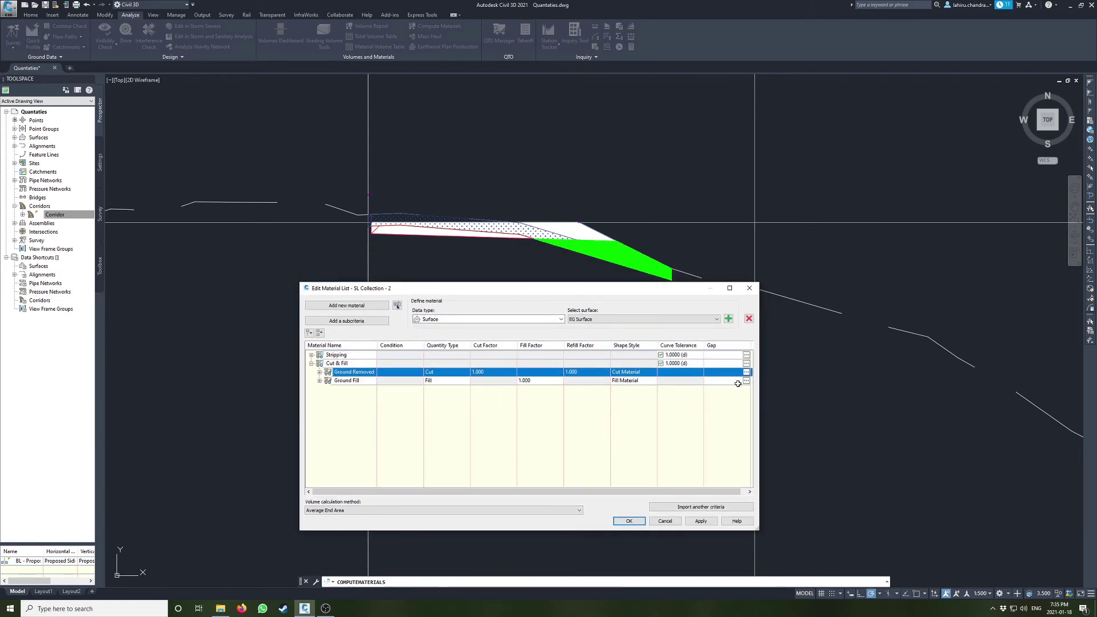
pyautogui.doubleClick(629, 382)
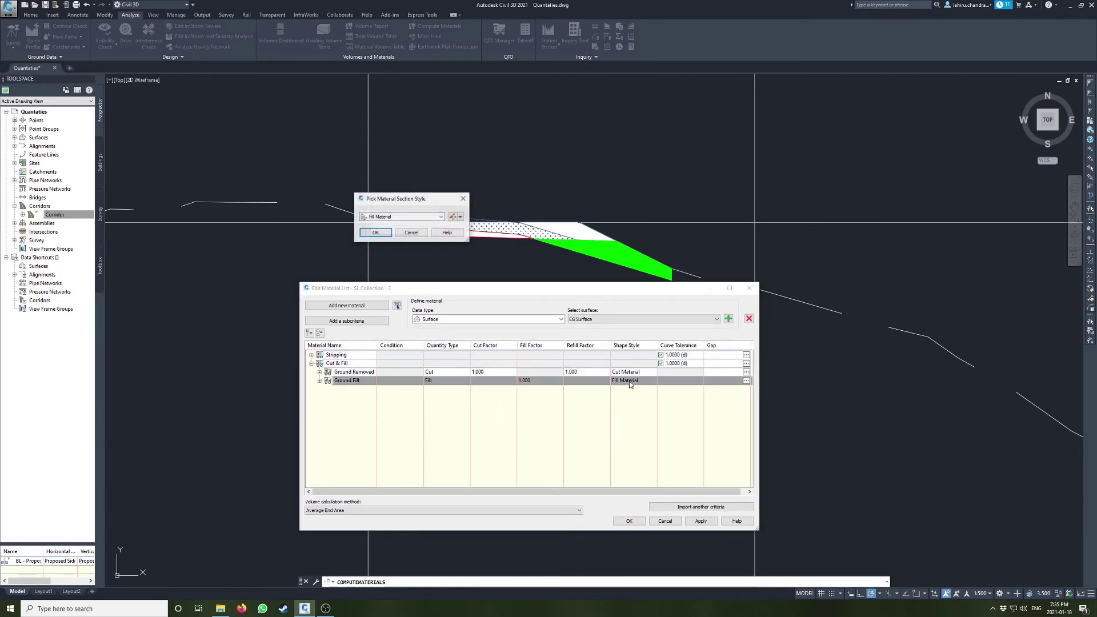
pyautogui.click(449, 222)
pyautogui.click(317, 167)
pyautogui.click(312, 192)
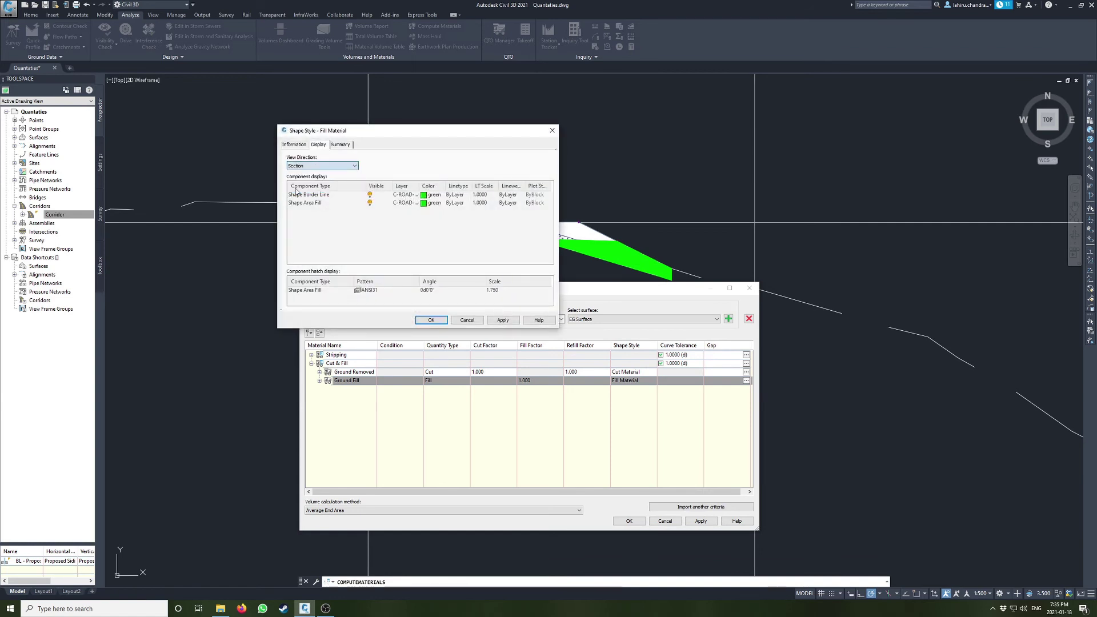
pyautogui.click(473, 318)
pyautogui.click(411, 233)
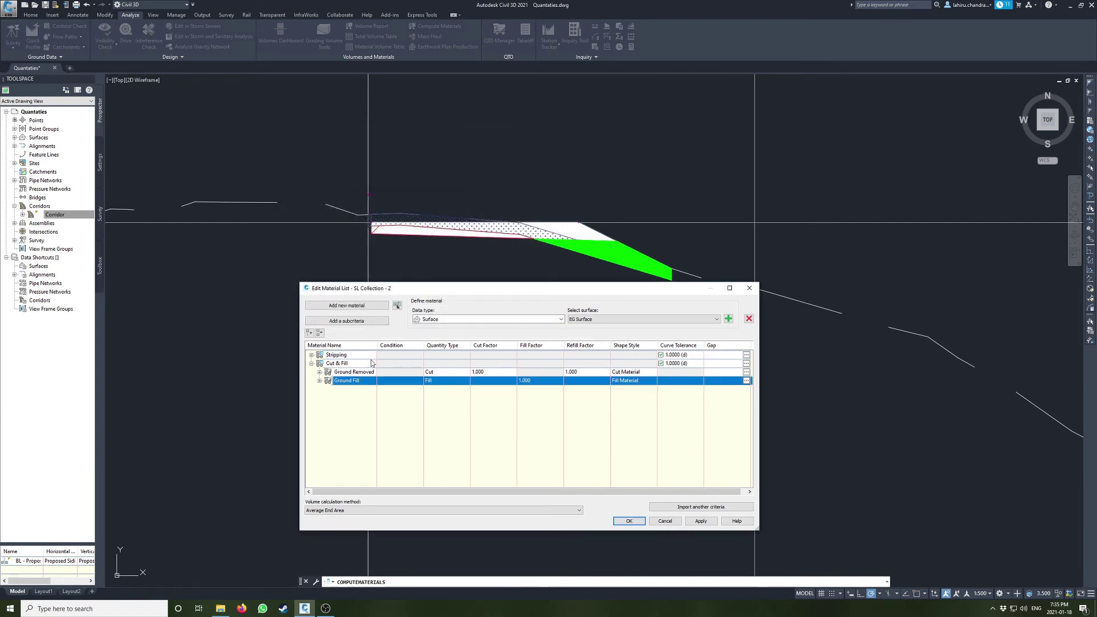
# Step: Set the Section area fill hatch of Ground Removed's Cut Material style to Solid Fill and recompute the material list
pyautogui.click(650, 369)
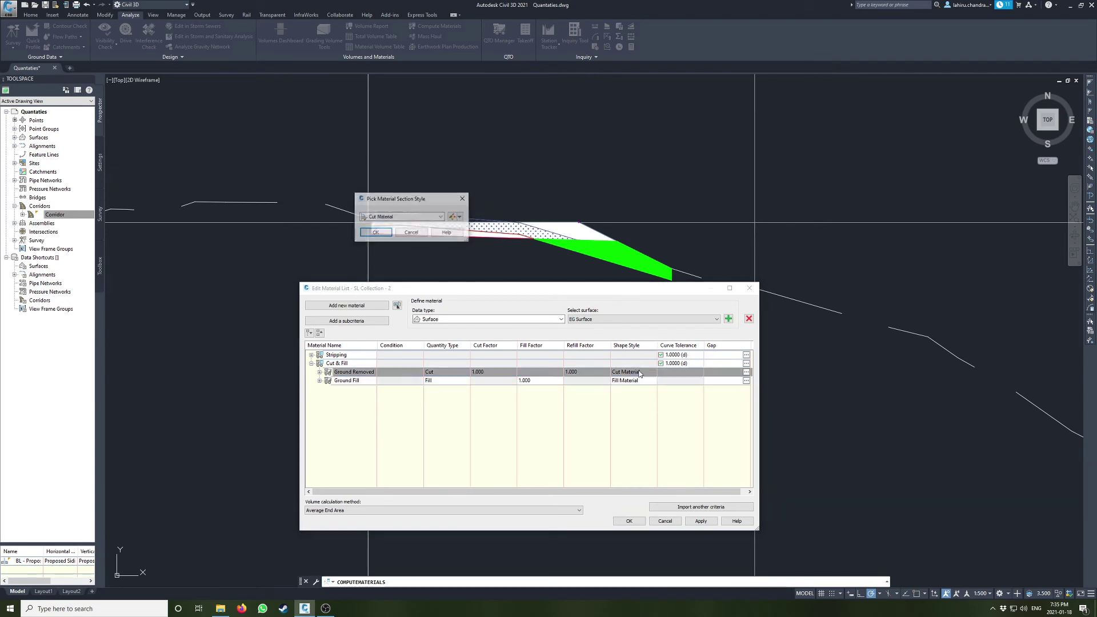
pyautogui.click(456, 219)
pyautogui.click(343, 166)
pyautogui.click(320, 191)
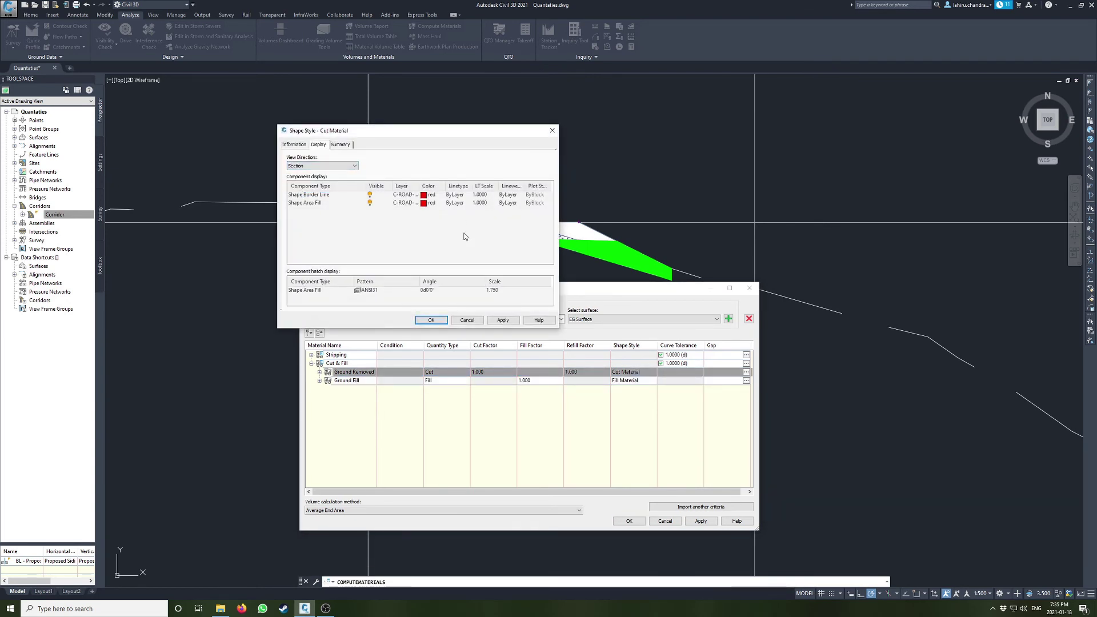
pyautogui.click(382, 292)
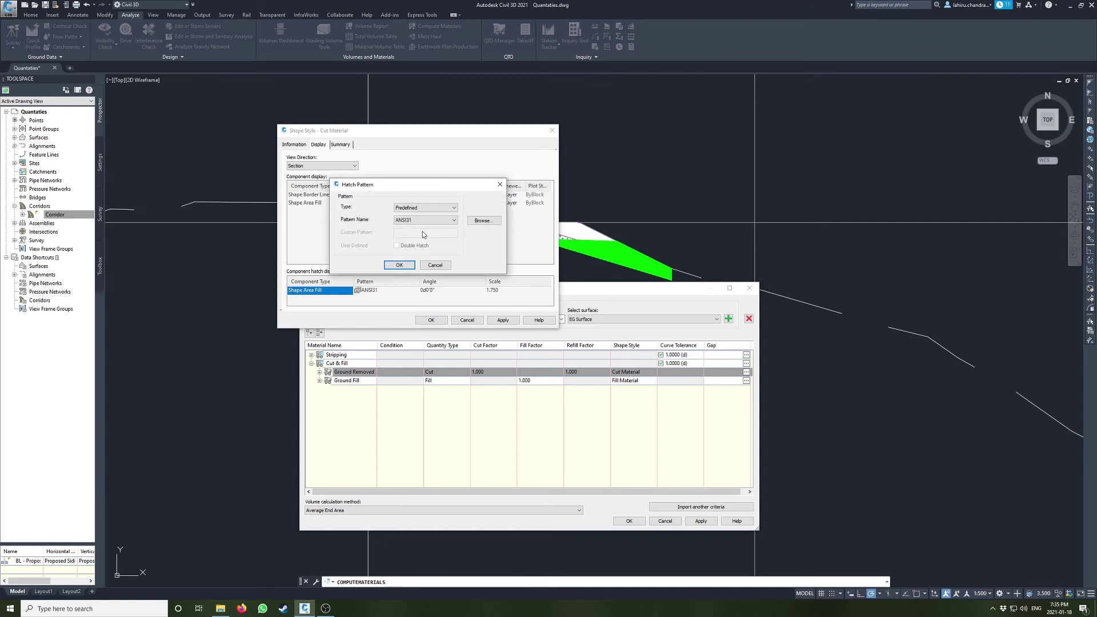
pyautogui.click(440, 207)
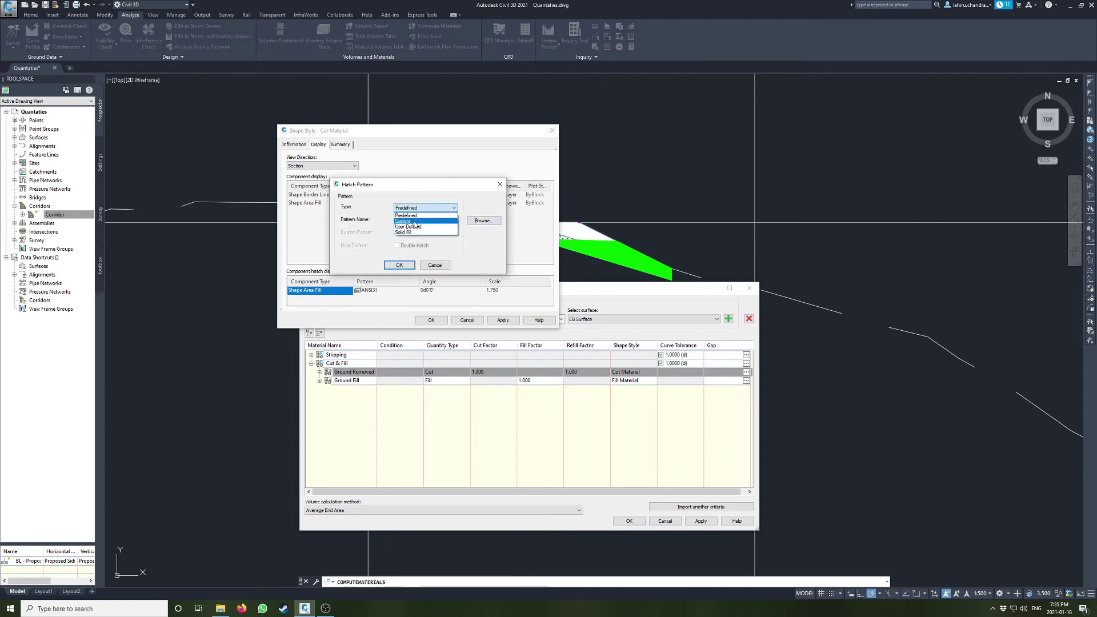
pyautogui.click(408, 235)
pyautogui.click(404, 265)
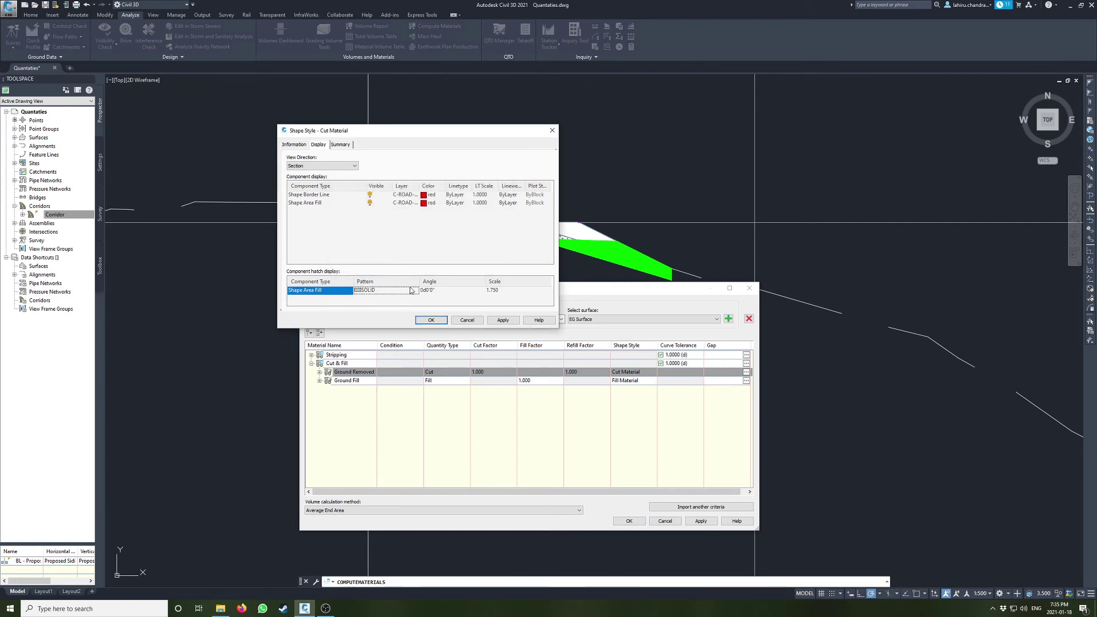
pyautogui.click(430, 320)
pyautogui.click(376, 233)
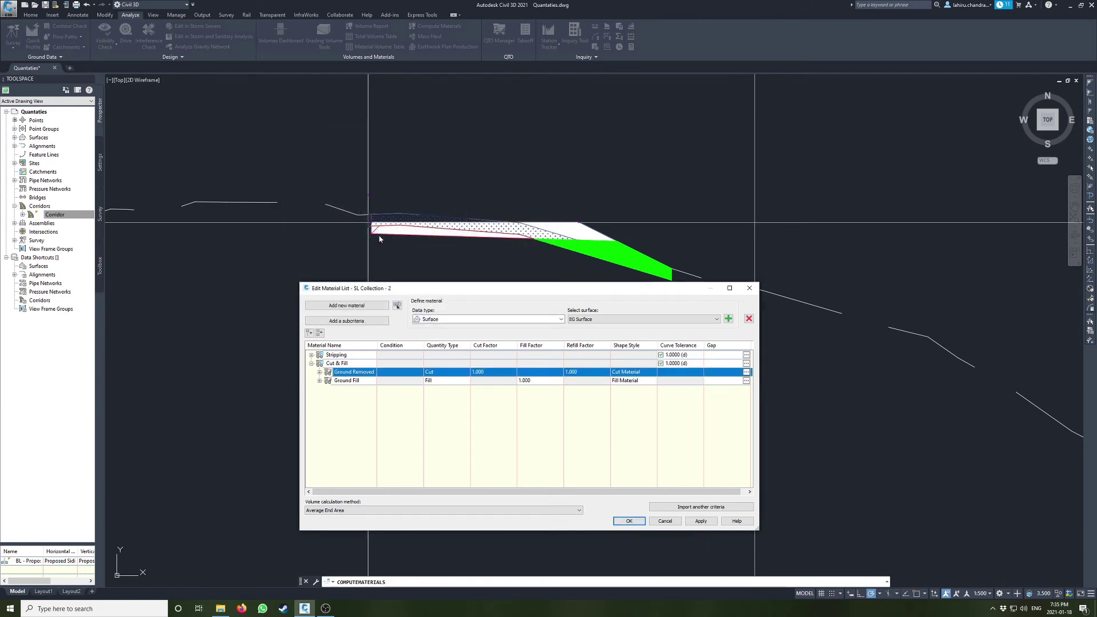
pyautogui.click(716, 522)
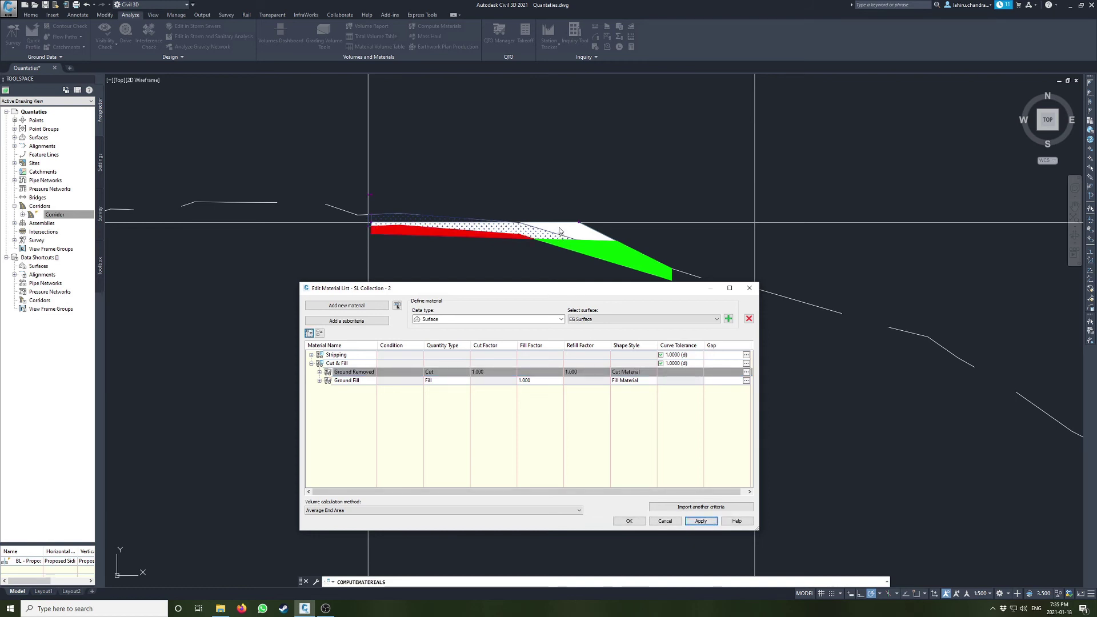
pyautogui.click(630, 521)
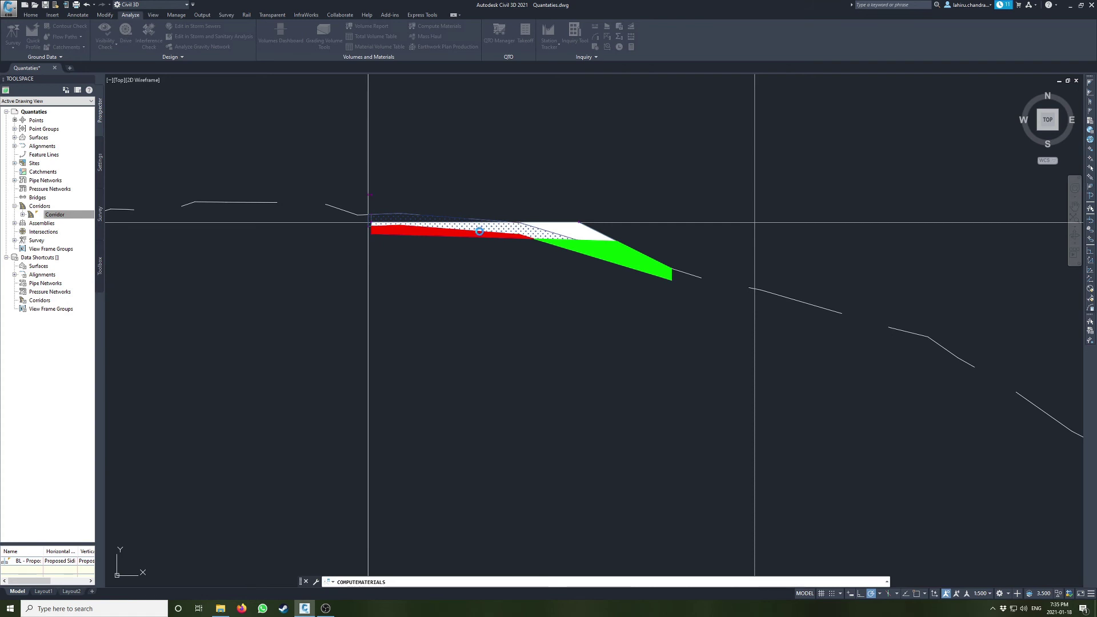
# Step: Examine the cut and fill hatching in the cross sections, including 0+125.00
pyautogui.click(412, 229)
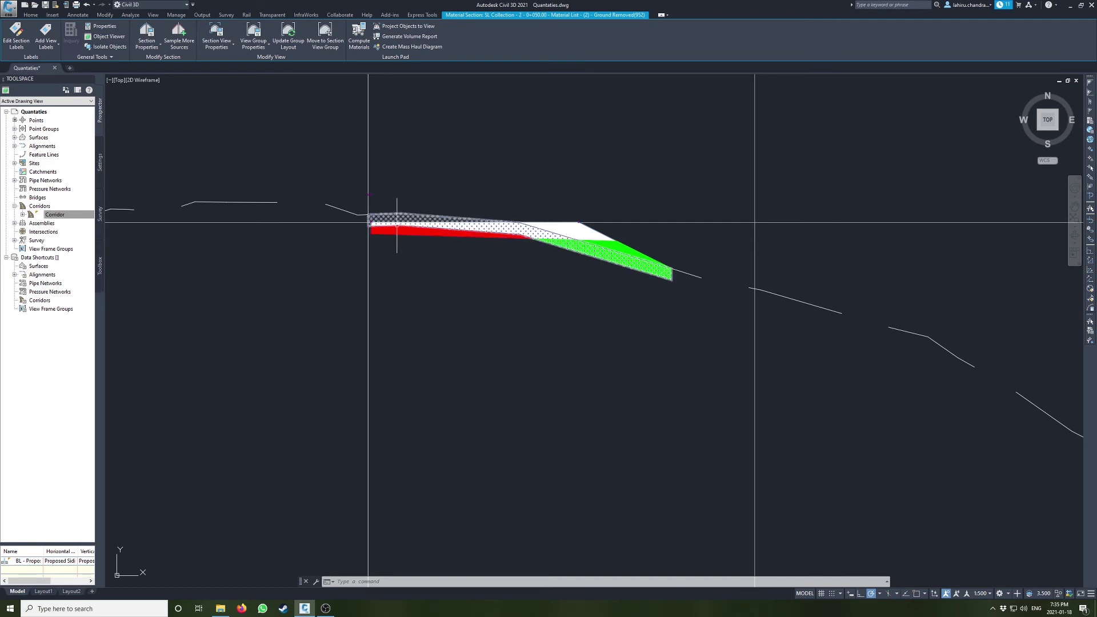
pyautogui.press('Escape')
pyautogui.scroll(3, 378, 203)
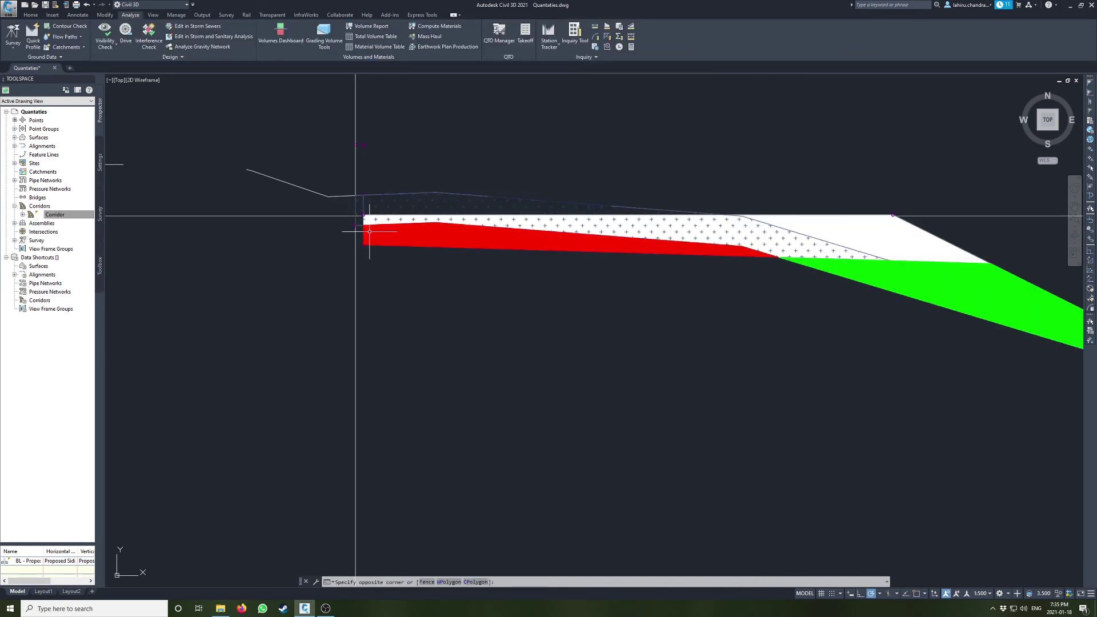
pyautogui.scroll(-10, 392, 248)
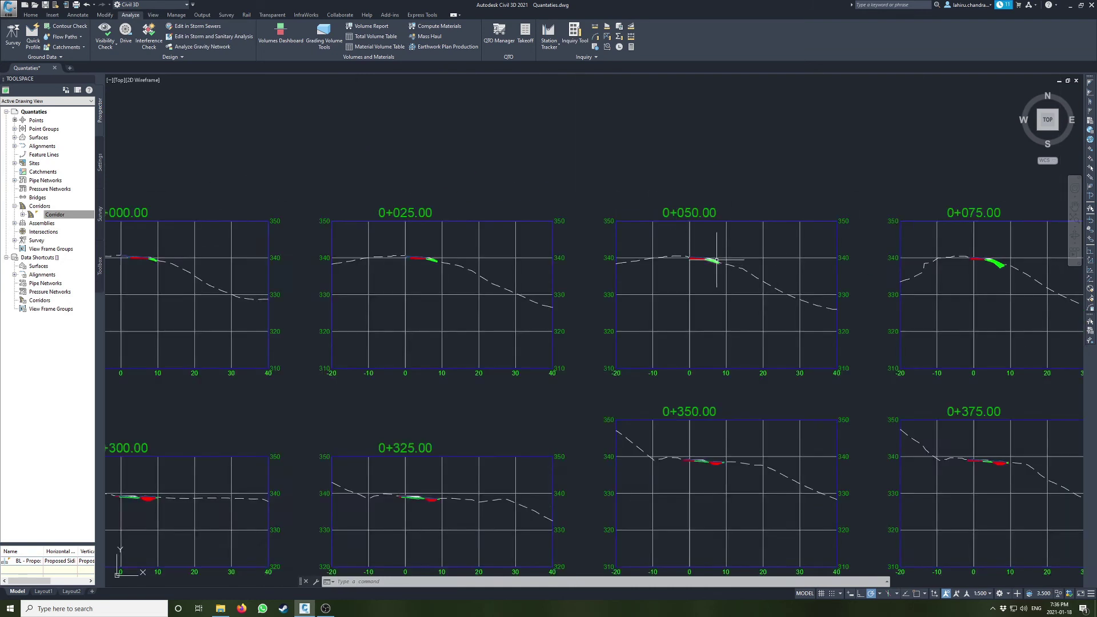
pyautogui.scroll(8, 616, 240)
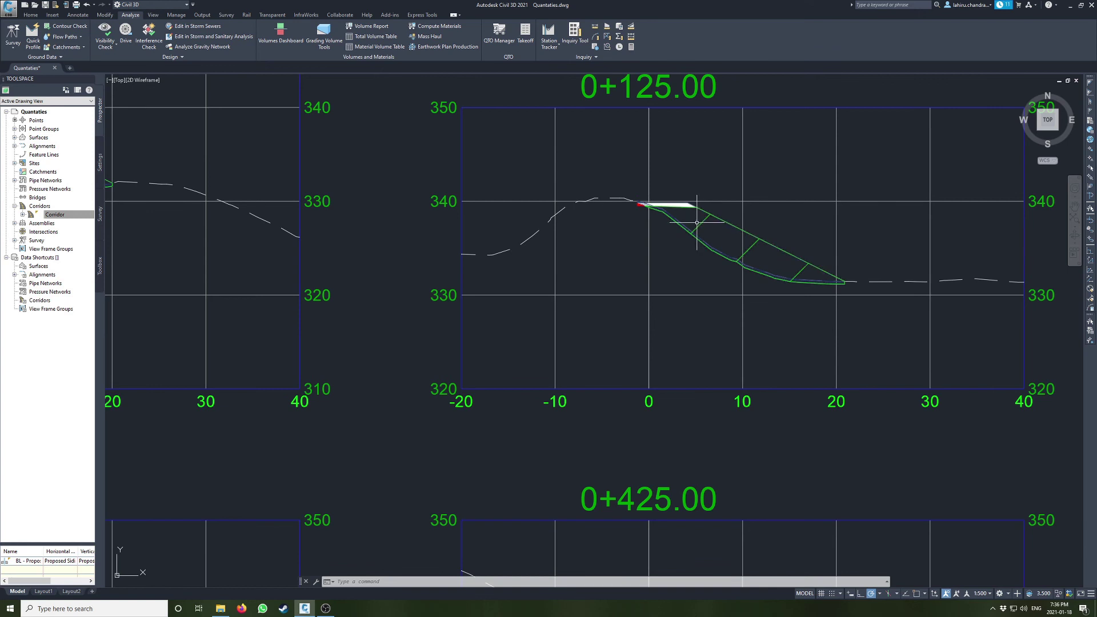
pyautogui.scroll(-8, 697, 229)
pyautogui.scroll(10, 361, 229)
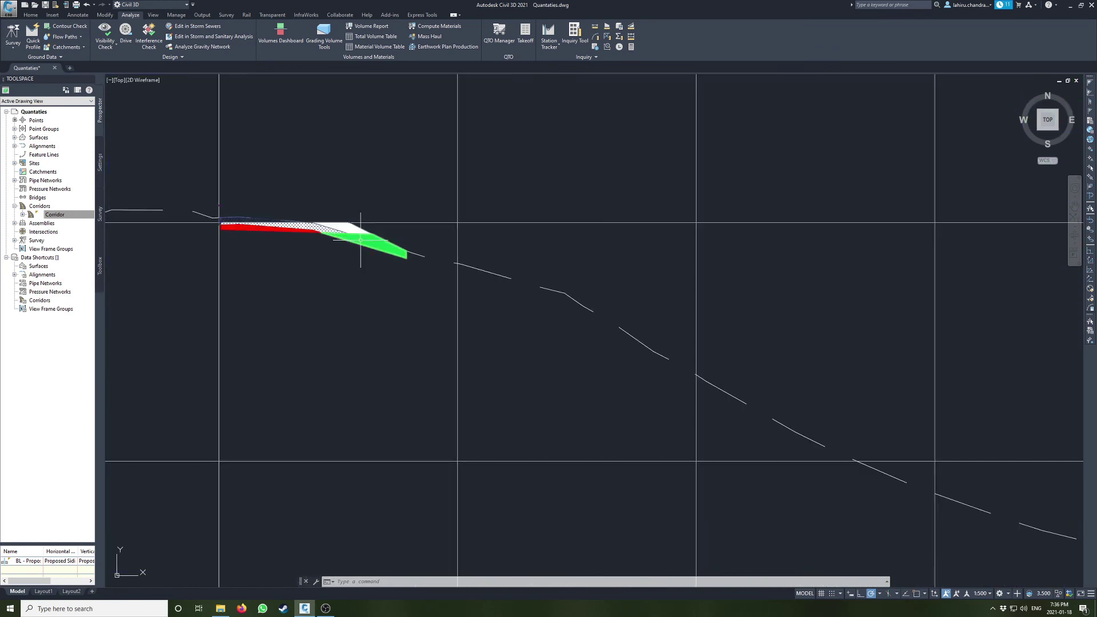
# Step: Open the Fill Material shape style for editing from the properties of the Ground Fill section at 0+050.00
pyautogui.click(363, 241)
pyautogui.doubleClick(366, 245)
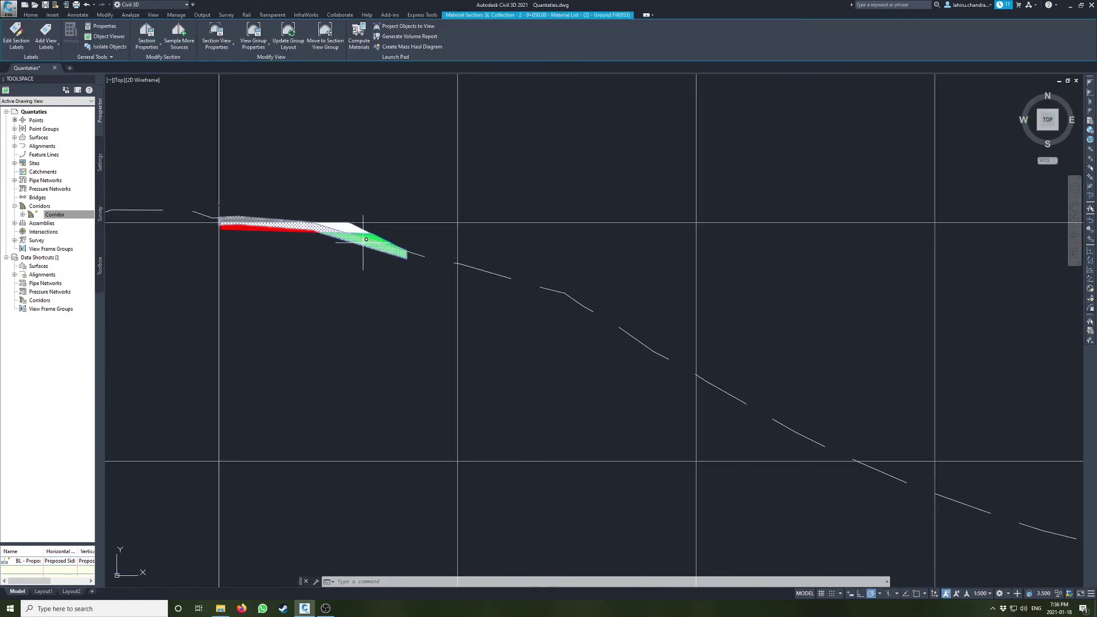
pyautogui.click(283, 172)
pyautogui.click(291, 175)
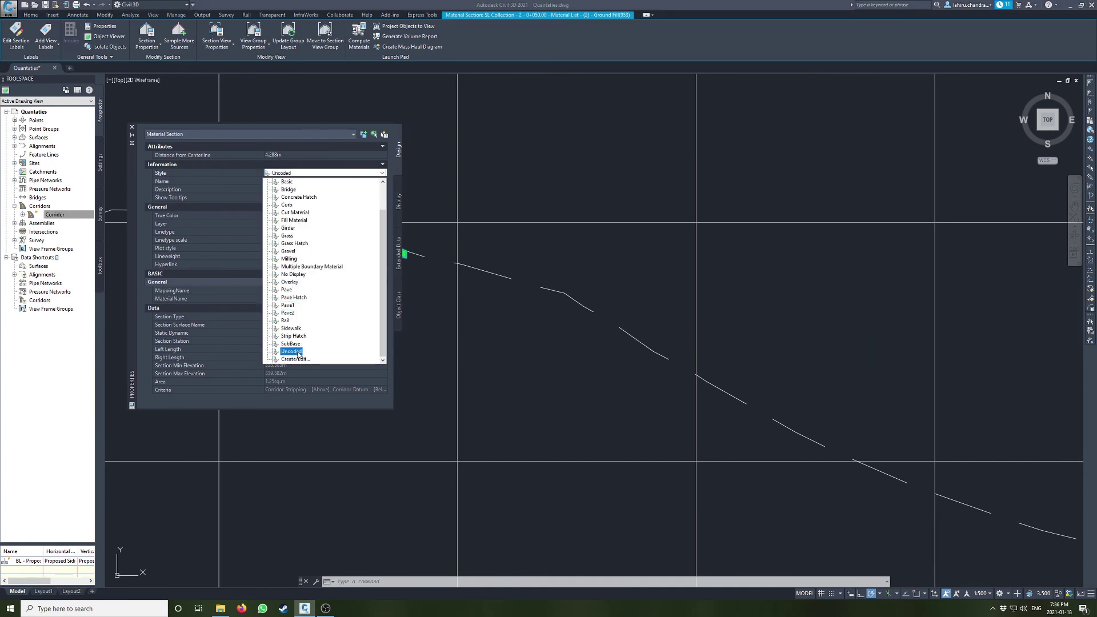
pyautogui.click(296, 359)
pyautogui.click(443, 219)
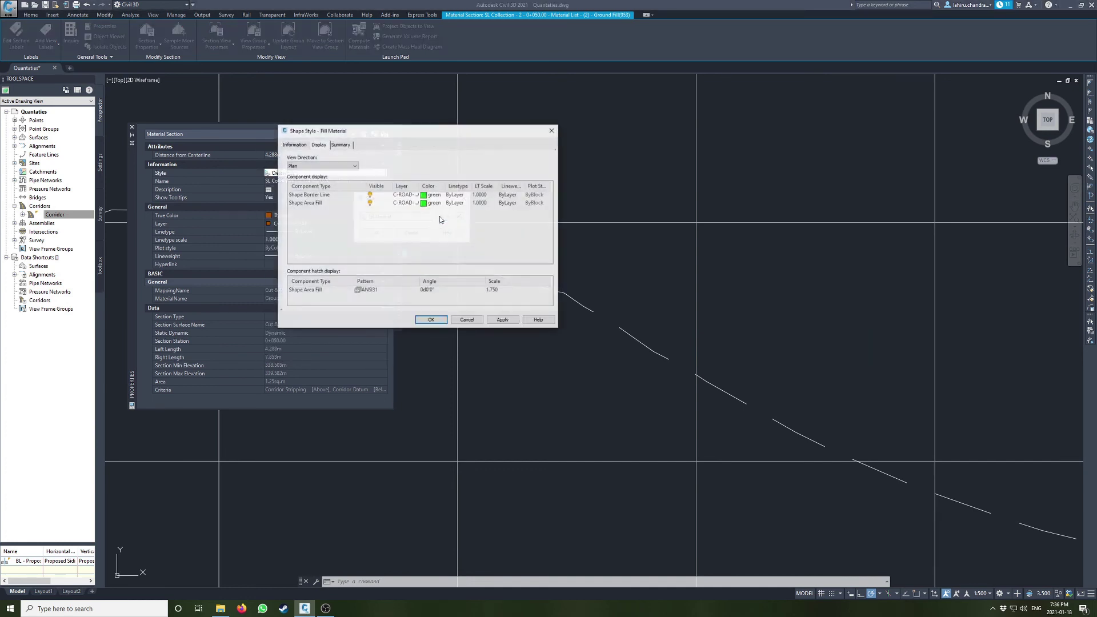
# Step: Set the Section area fill hatch of the Fill Material style to Solid Fill and close the section's properties
pyautogui.click(336, 166)
pyautogui.click(296, 191)
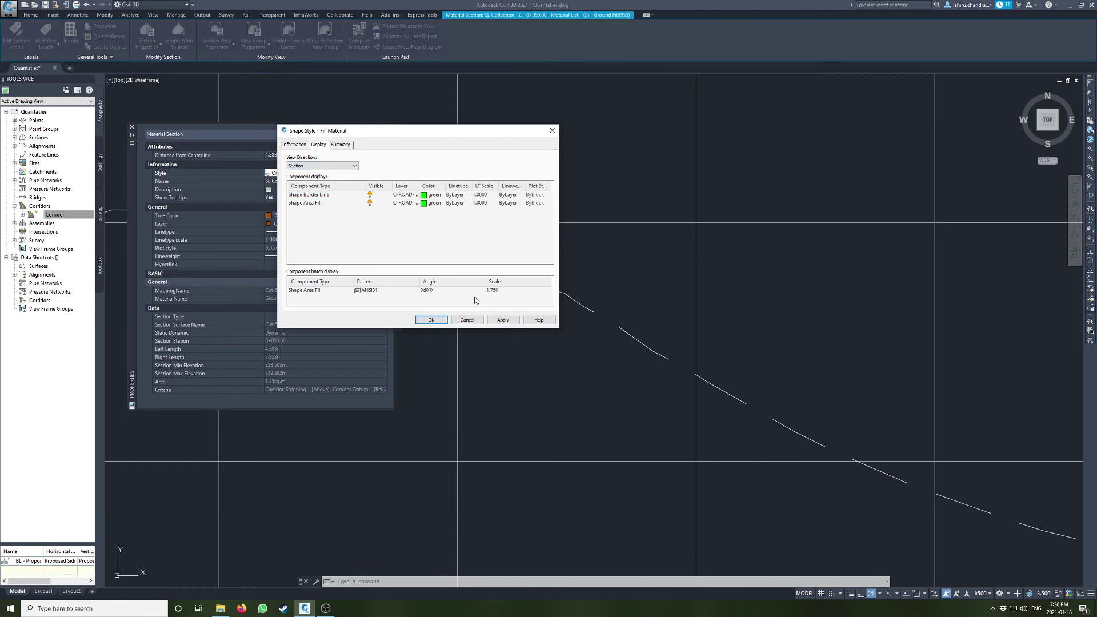
pyautogui.click(381, 292)
pyautogui.click(433, 208)
pyautogui.click(404, 222)
pyautogui.click(399, 265)
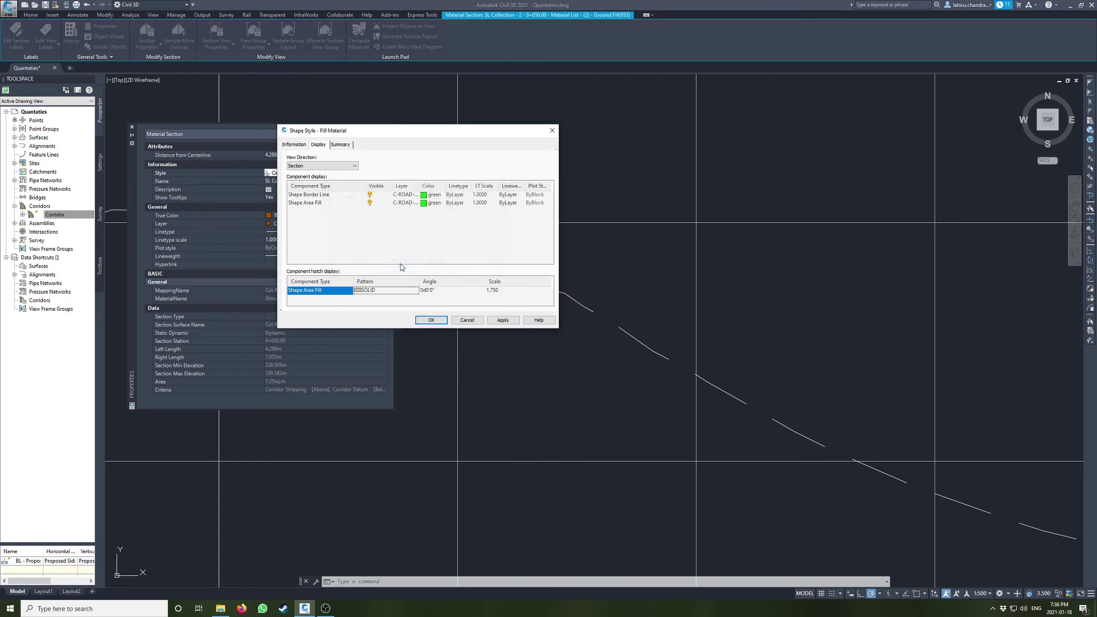
pyautogui.click(432, 324)
pyautogui.click(382, 239)
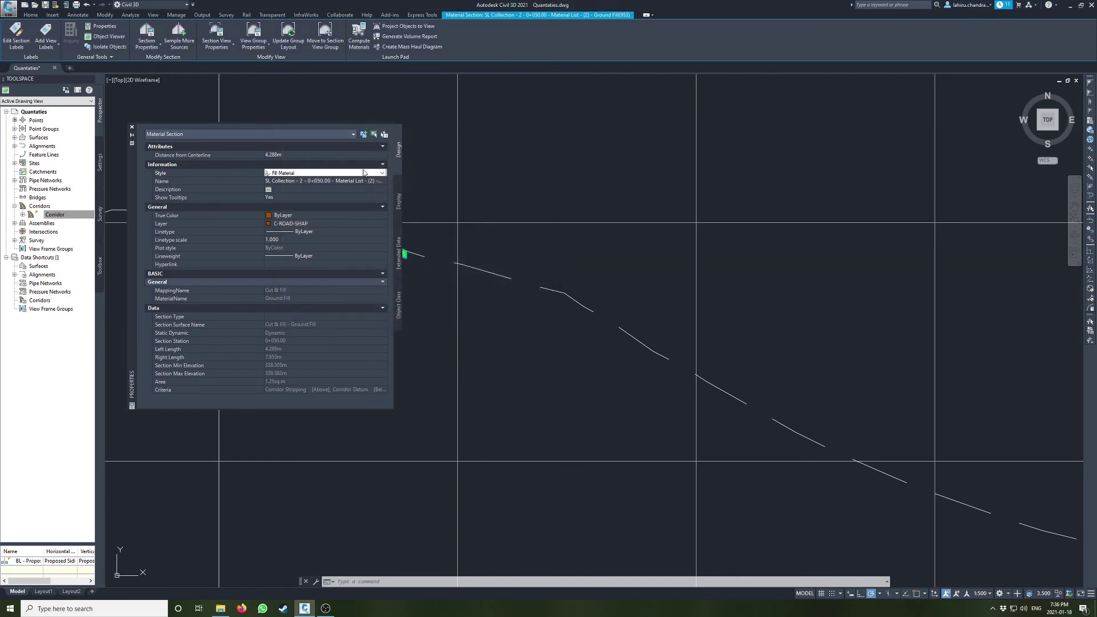
pyautogui.click(132, 130)
# Step: Examine the solid cut and fill shapes in the cross sections at 0+075.00 and 0+100.00
pyautogui.scroll(-3, 588, 269)
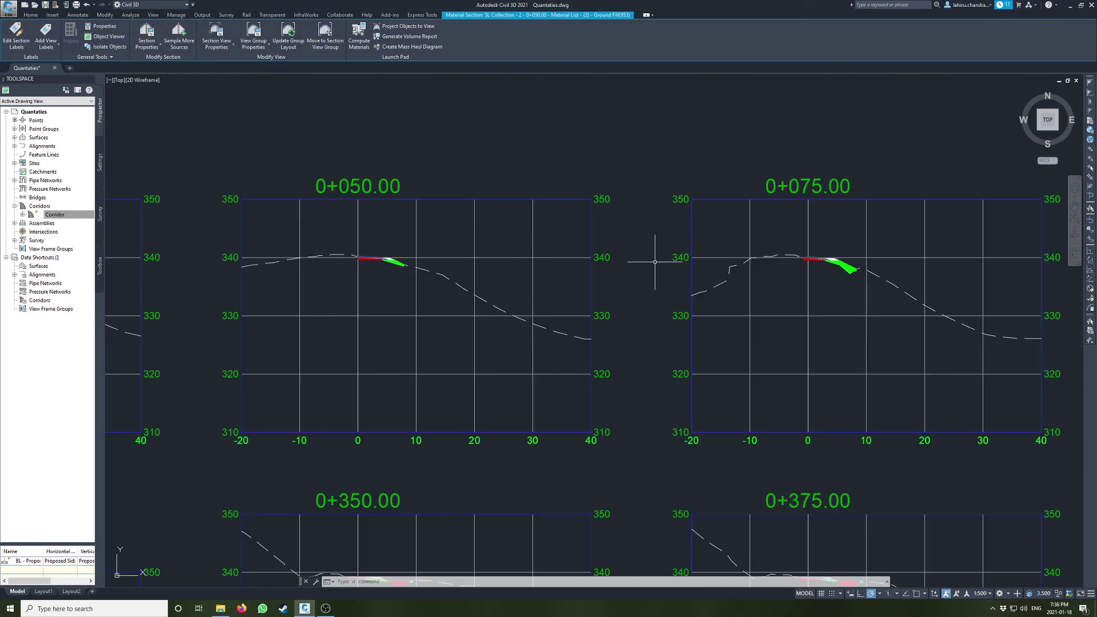
pyautogui.moveTo(588, 269); pyautogui.dragTo(177, 246, button='middle')
pyautogui.scroll(4, 419, 239)
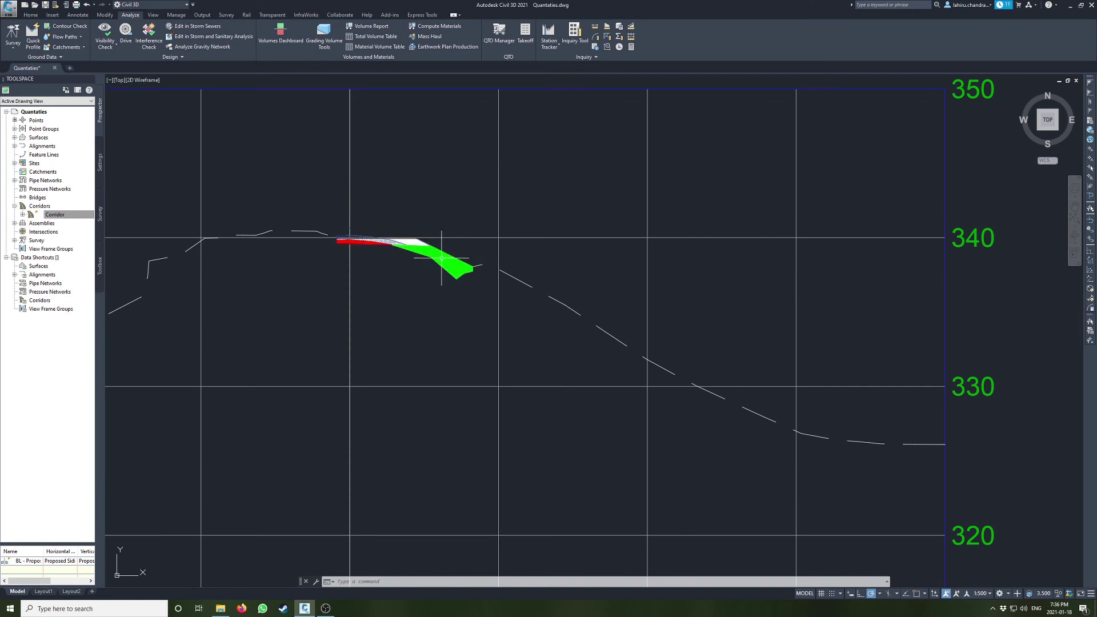
pyautogui.scroll(-4, 470, 278)
pyautogui.scroll(-2, 470, 277)
pyautogui.scroll(5, 627, 257)
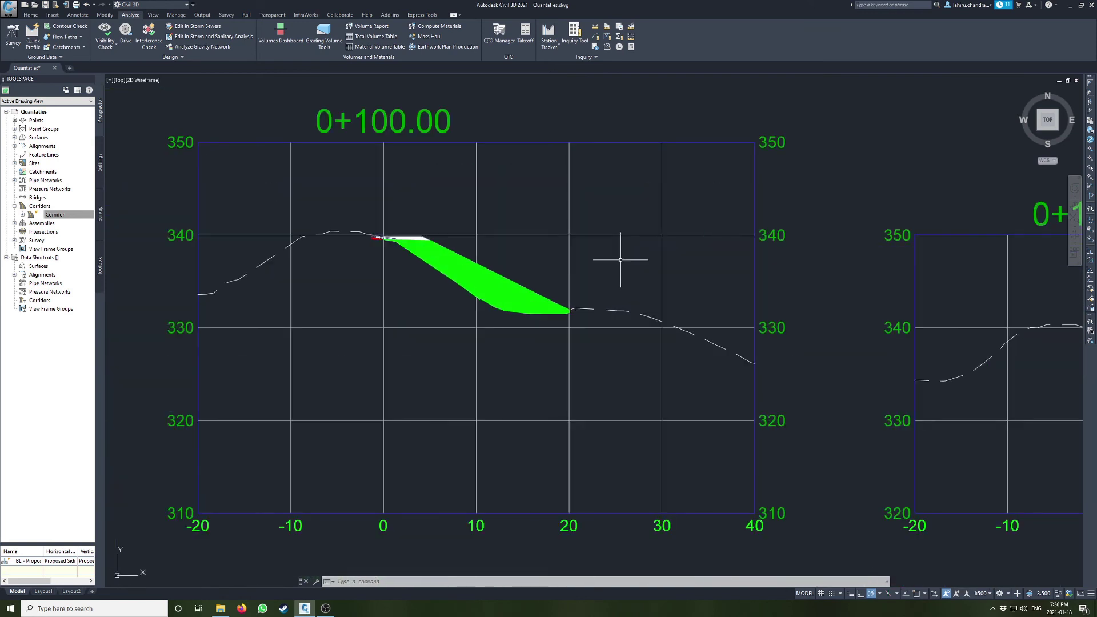
pyautogui.scroll(-5, 523, 267)
# Step: Examine the cross section at 0+450.00, selecting its corridor section to identify the shape above the fill
pyautogui.moveTo(896, 295); pyautogui.dragTo(730, 330, button='middle')
pyautogui.scroll(5, 474, 371)
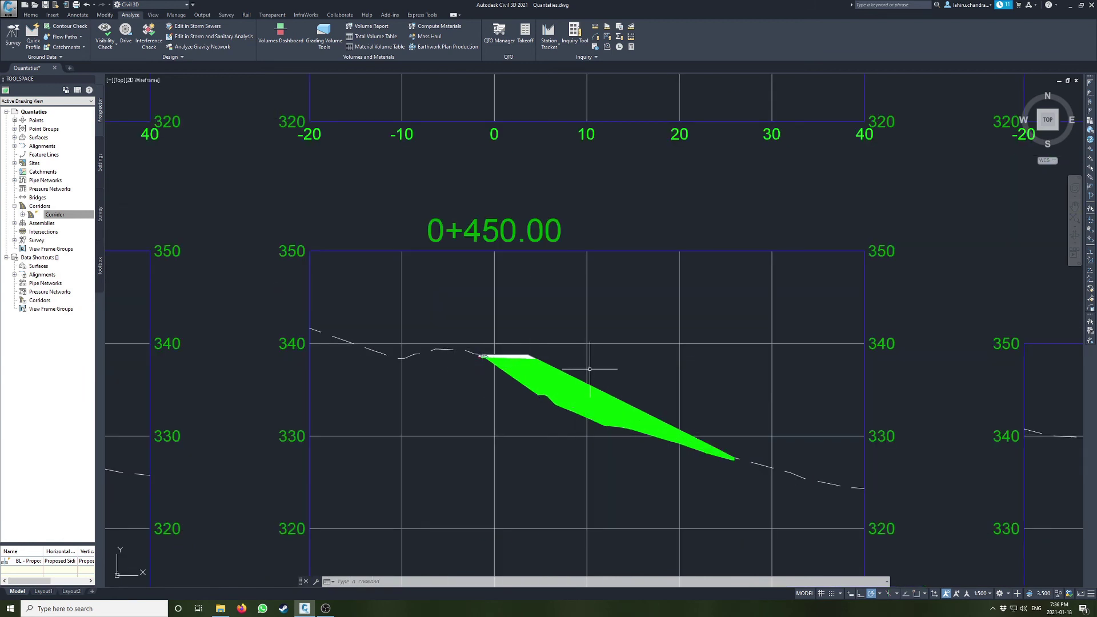
pyautogui.moveTo(588, 355); pyautogui.dragTo(220, 240, button='middle')
pyautogui.scroll(-2, 305, 250)
pyautogui.moveTo(305, 251); pyautogui.dragTo(686, 267, button='middle')
pyautogui.scroll(6, 624, 251)
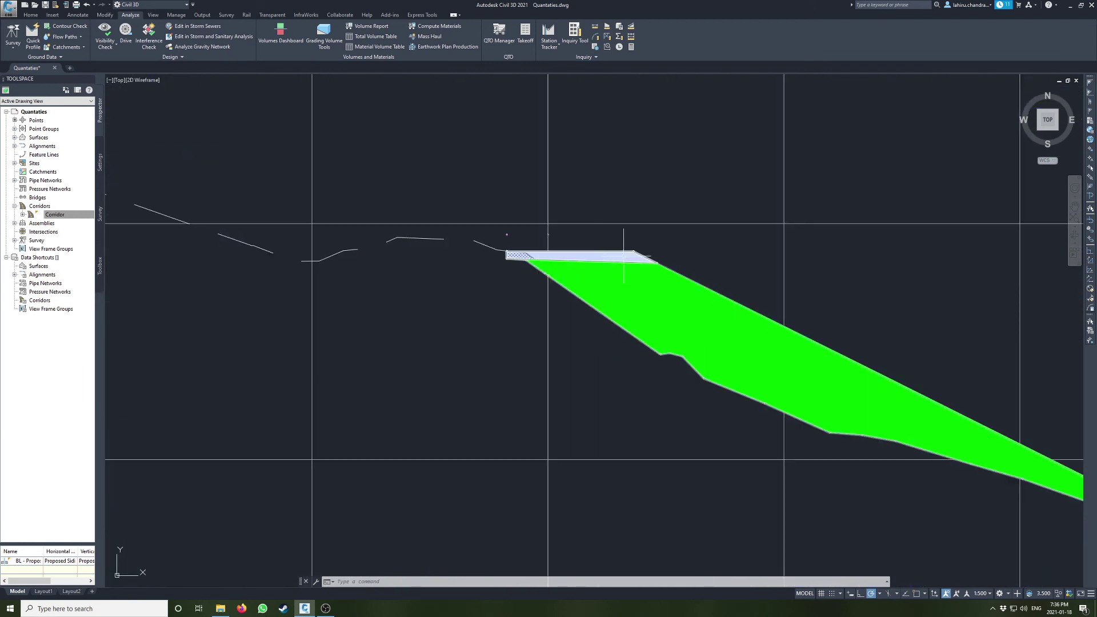
pyautogui.click(622, 257)
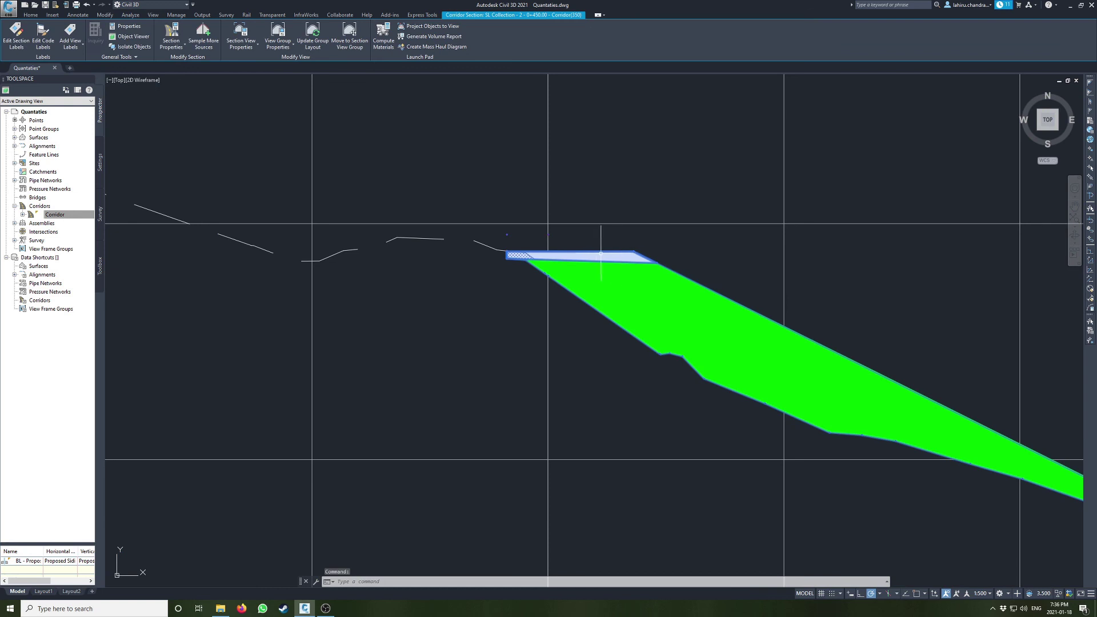
pyautogui.press('Escape')
pyautogui.press('Escape')
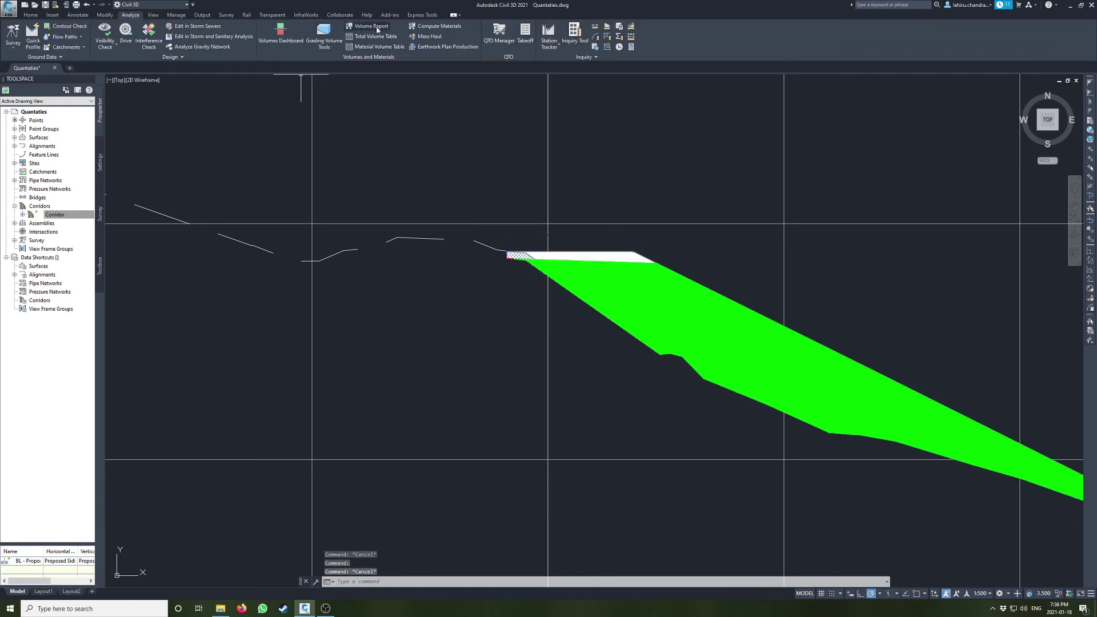
# Step: Reopen the material list of SL Collection - 2 on the Proposed Siding Track CL alignment for editing
pyautogui.click(437, 26)
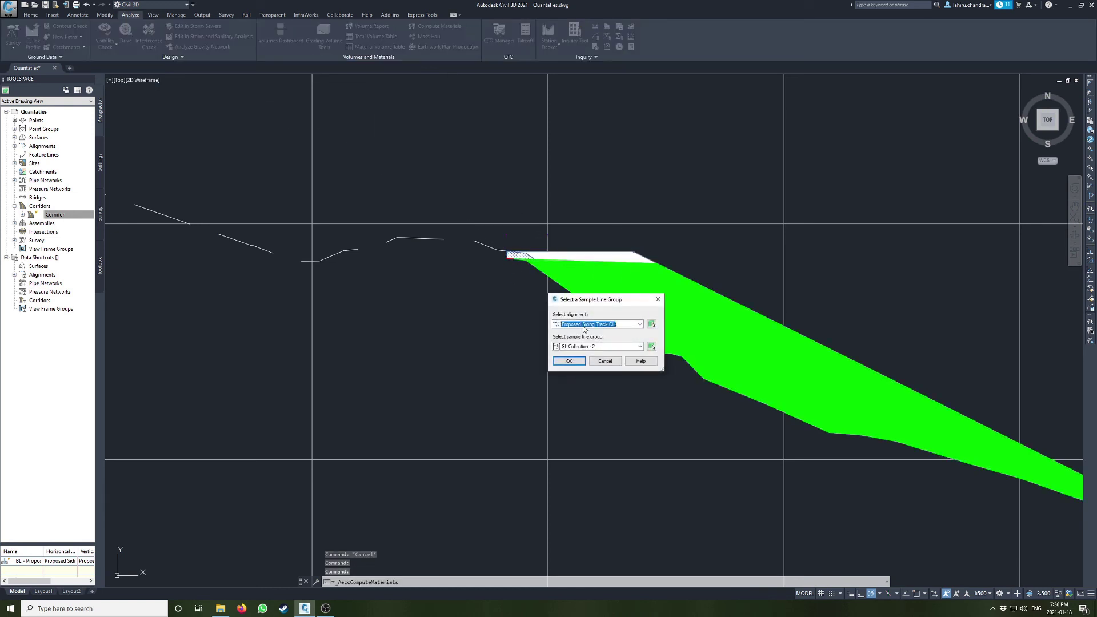
pyautogui.press('Tab')
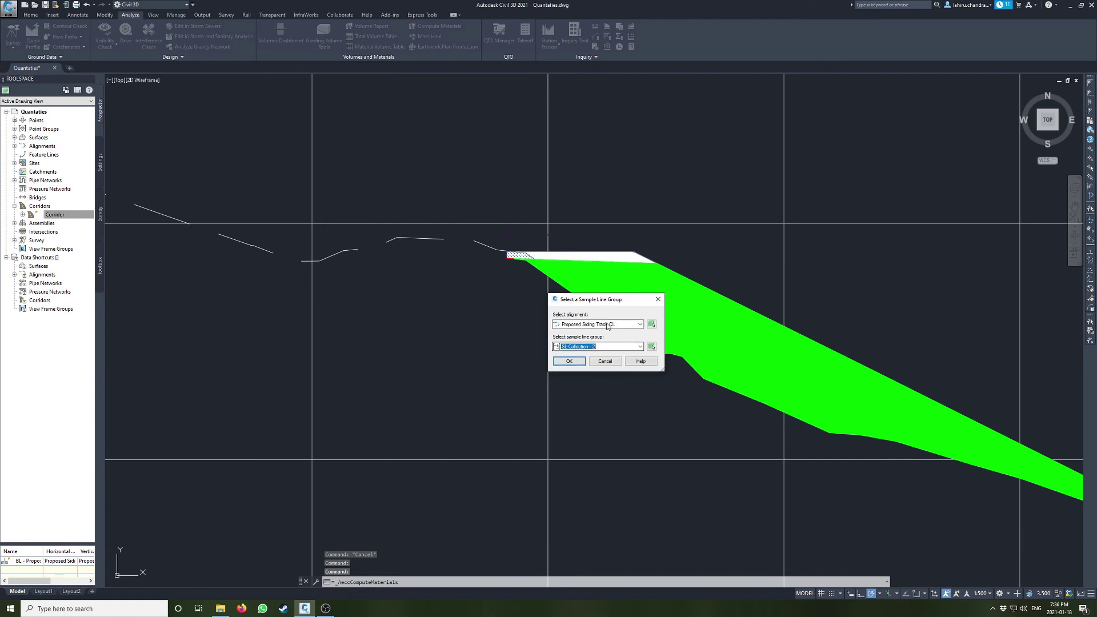
pyautogui.click(569, 361)
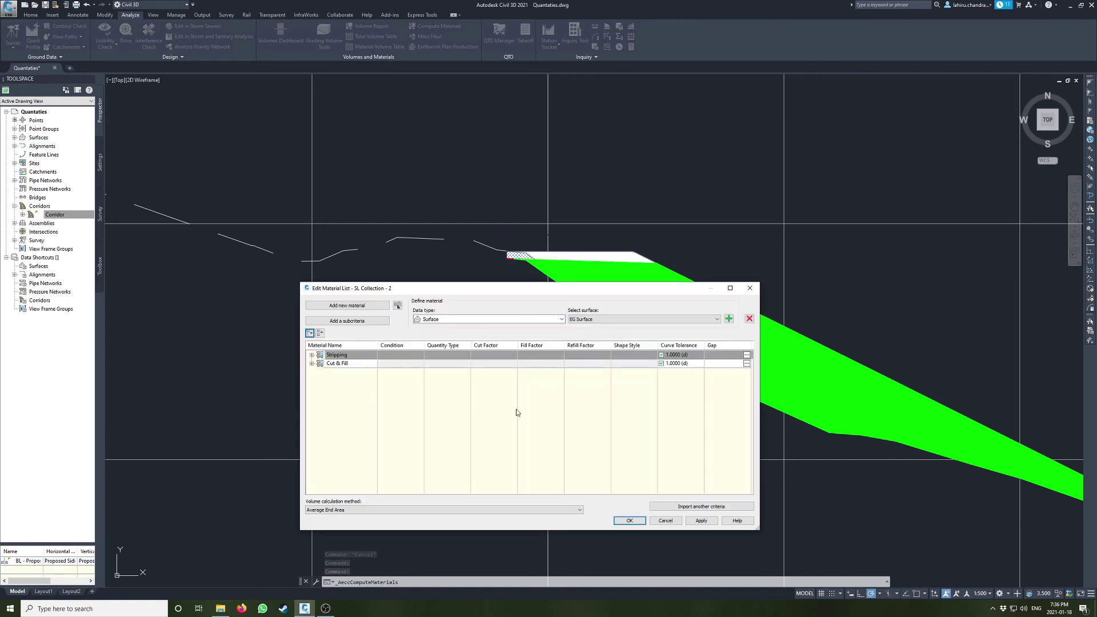
pyautogui.moveTo(493, 288); pyautogui.dragTo(386, 244)
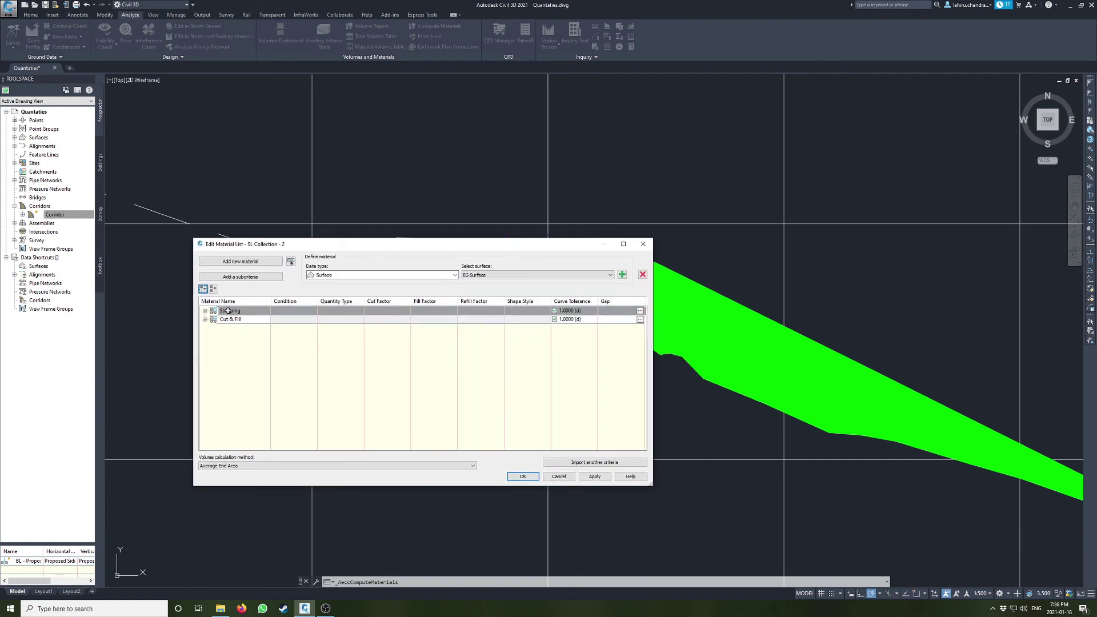
# Step: Import the Material List takeoff criteria, mapping SubBase Material to the Corridor SubBase shape and leaving Pavement and Base Material unmapped
pyautogui.click(590, 463)
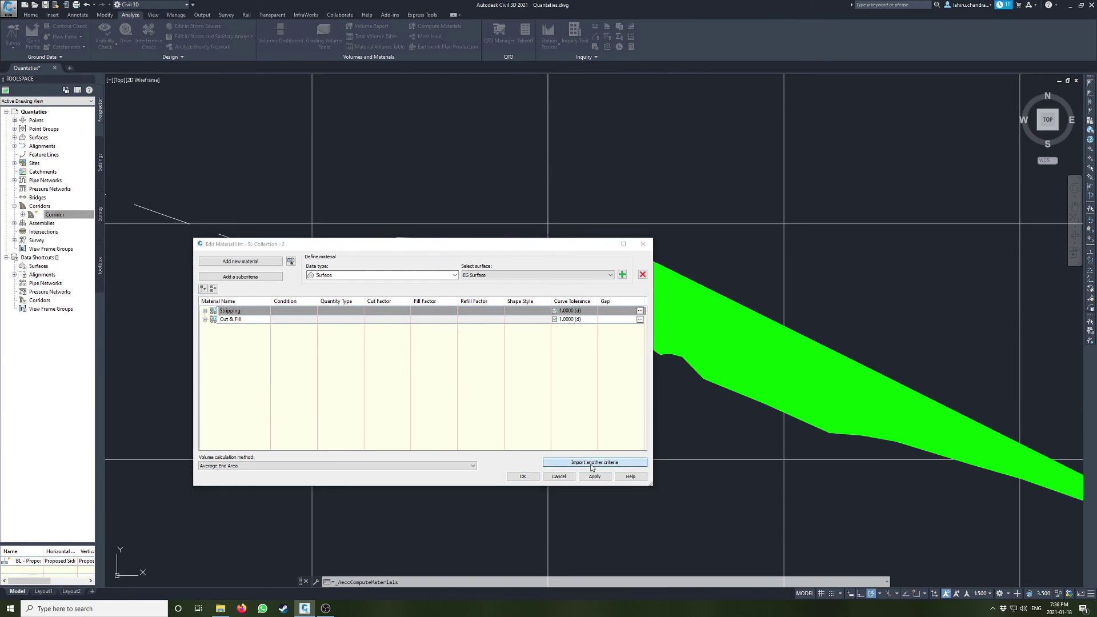
pyautogui.click(394, 217)
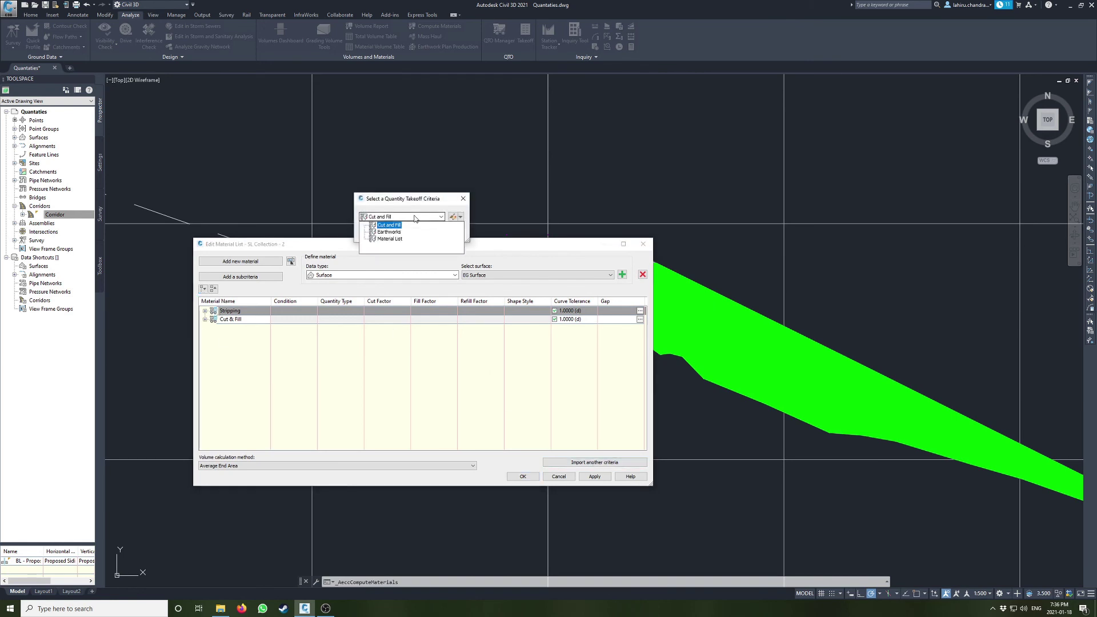
pyautogui.click(390, 239)
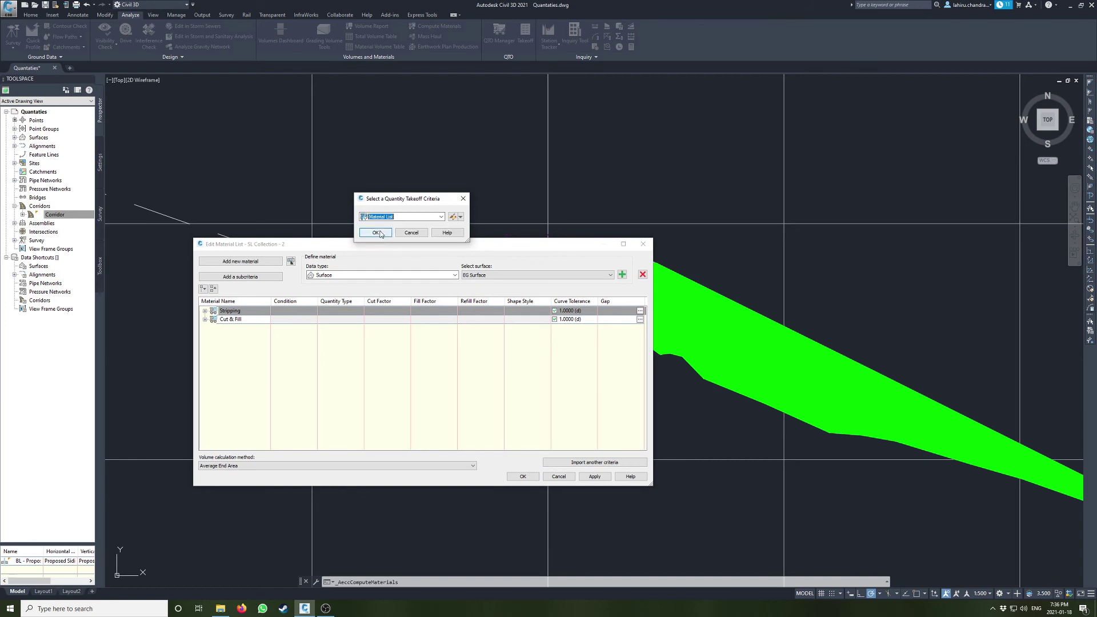
pyautogui.click(377, 233)
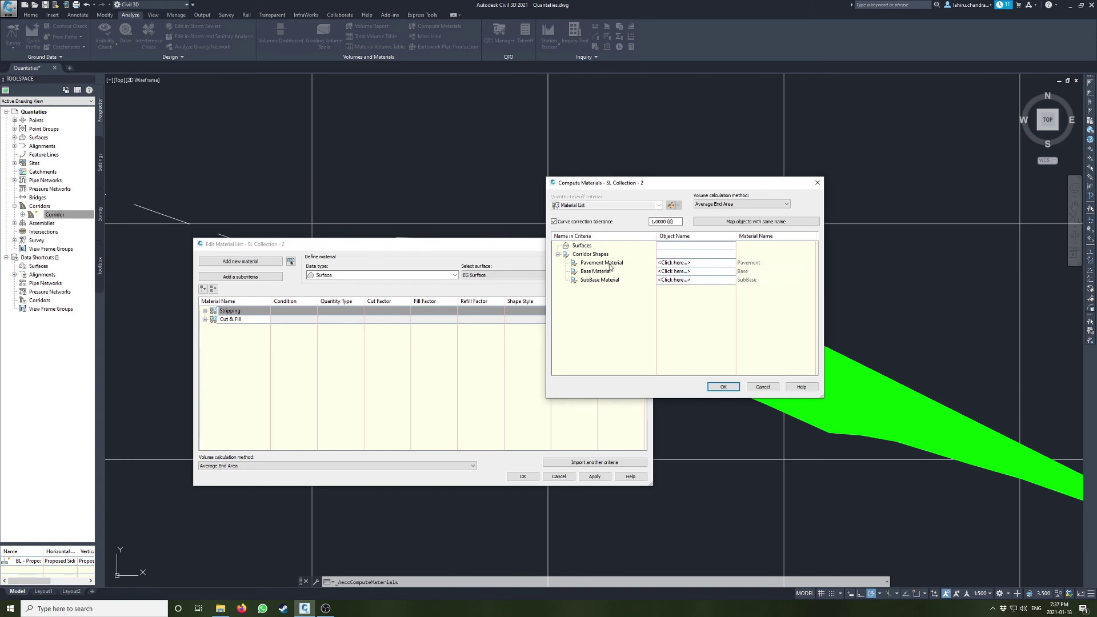
pyautogui.click(685, 280)
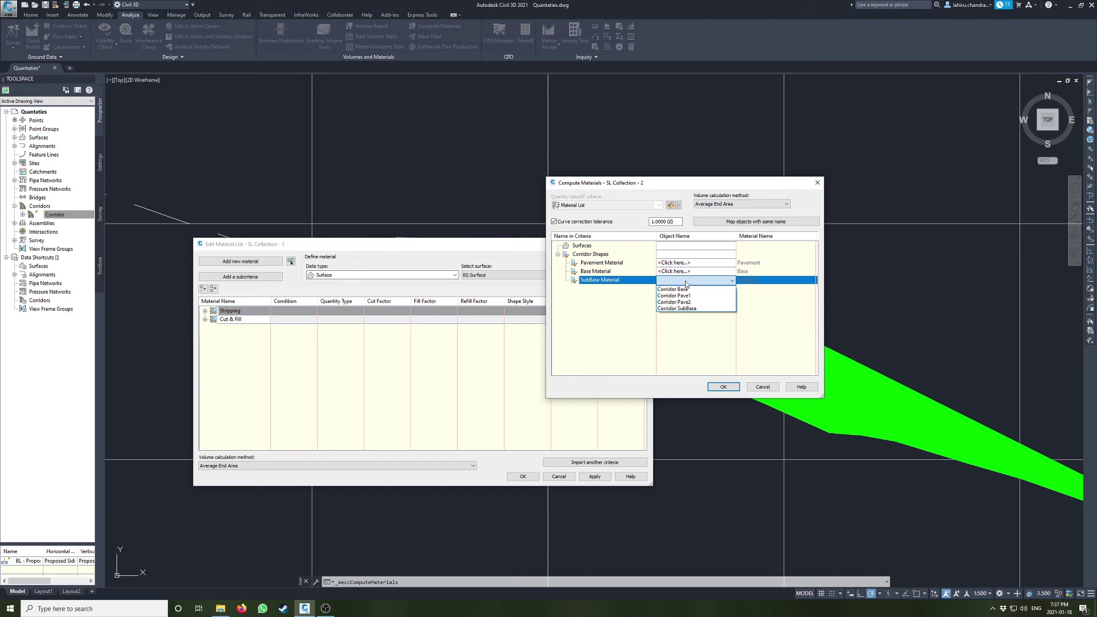
pyautogui.click(677, 309)
pyautogui.click(721, 388)
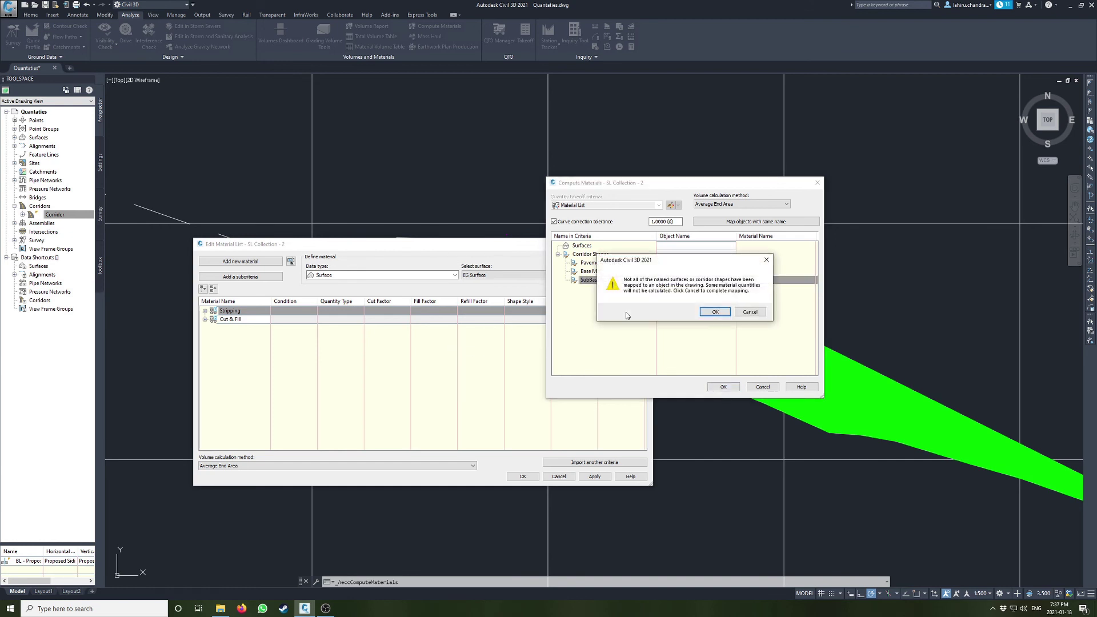
pyautogui.click(711, 311)
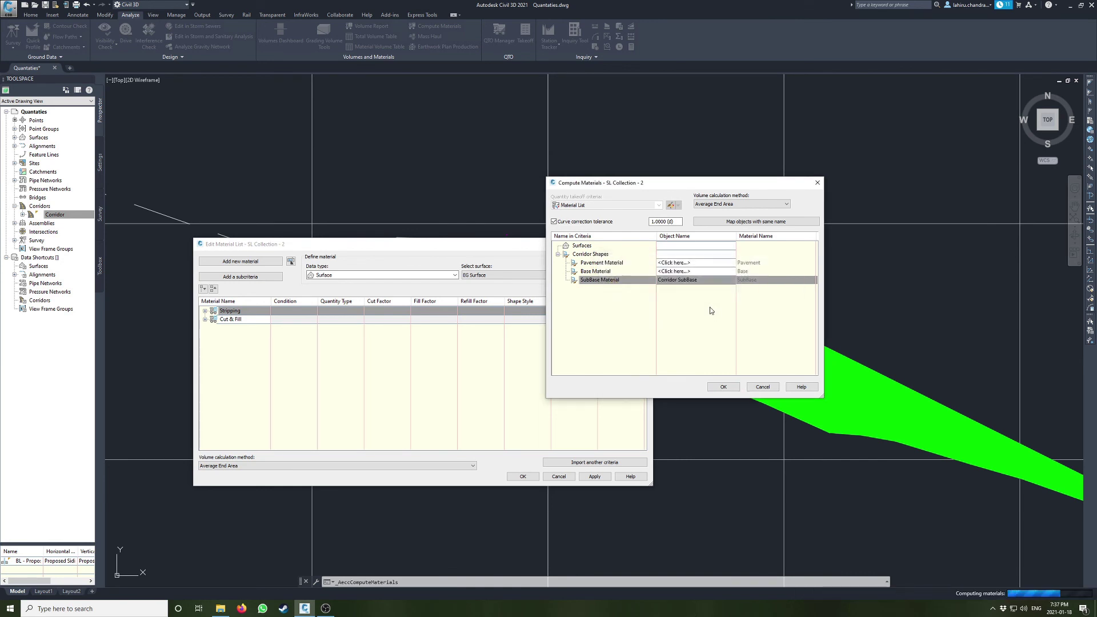
# Step: Rename the newly imported material list as Subballast
pyautogui.doubleClick(251, 328)
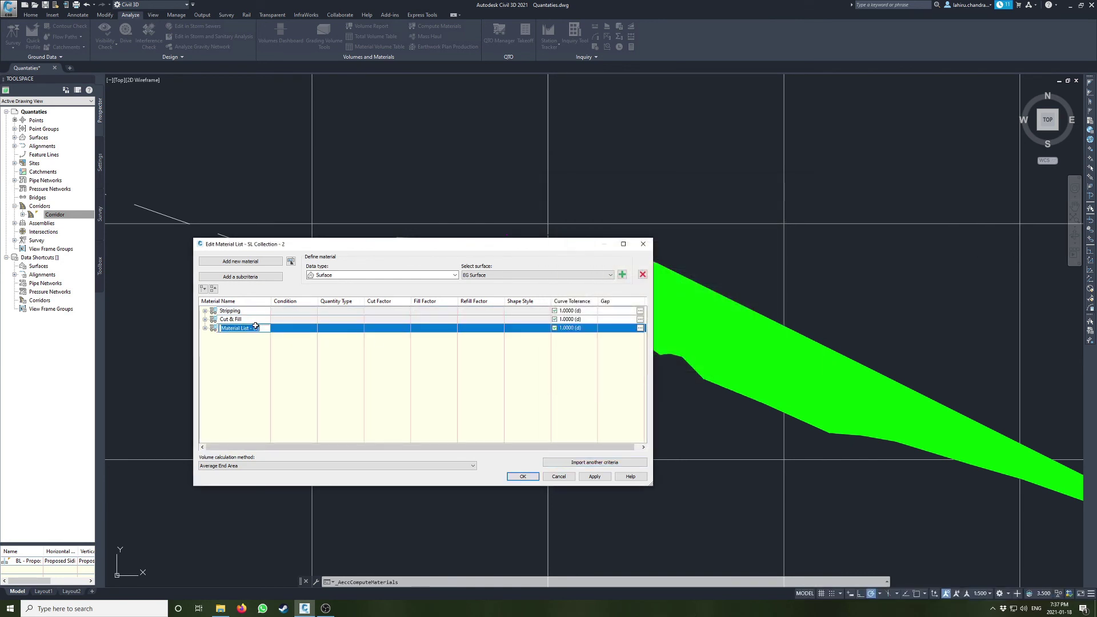
pyautogui.write('S')
pyautogui.press('Return')
# Step: Expand the Subballast list and check the Section display settings of its SubBase shape style without changing them
pyautogui.click(205, 329)
pyautogui.click(531, 337)
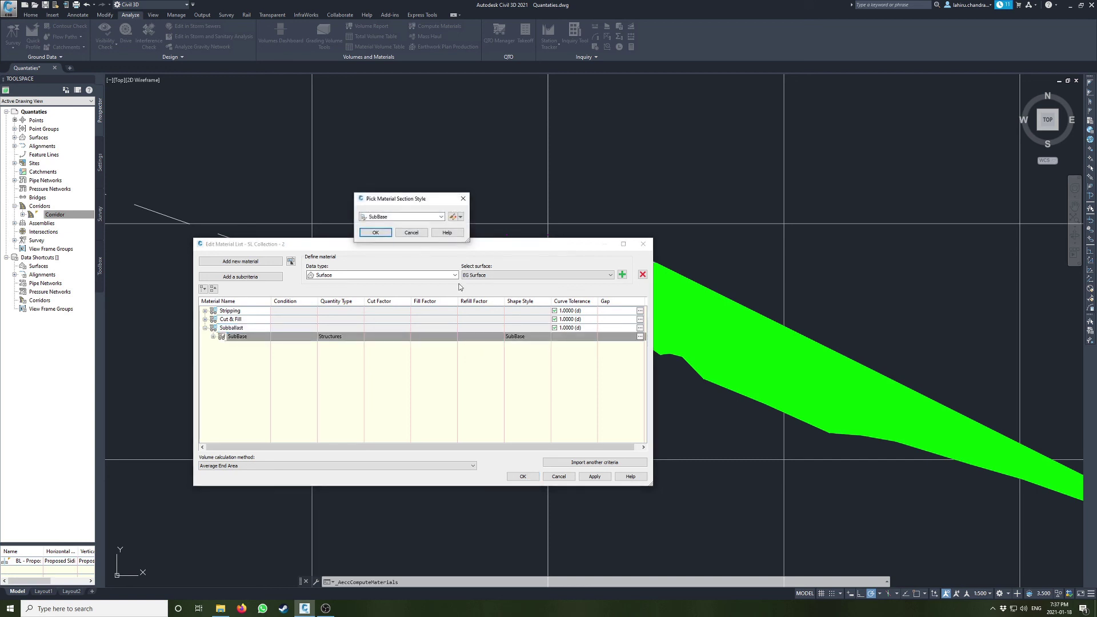
pyautogui.click(452, 217)
pyautogui.click(322, 165)
pyautogui.click(312, 193)
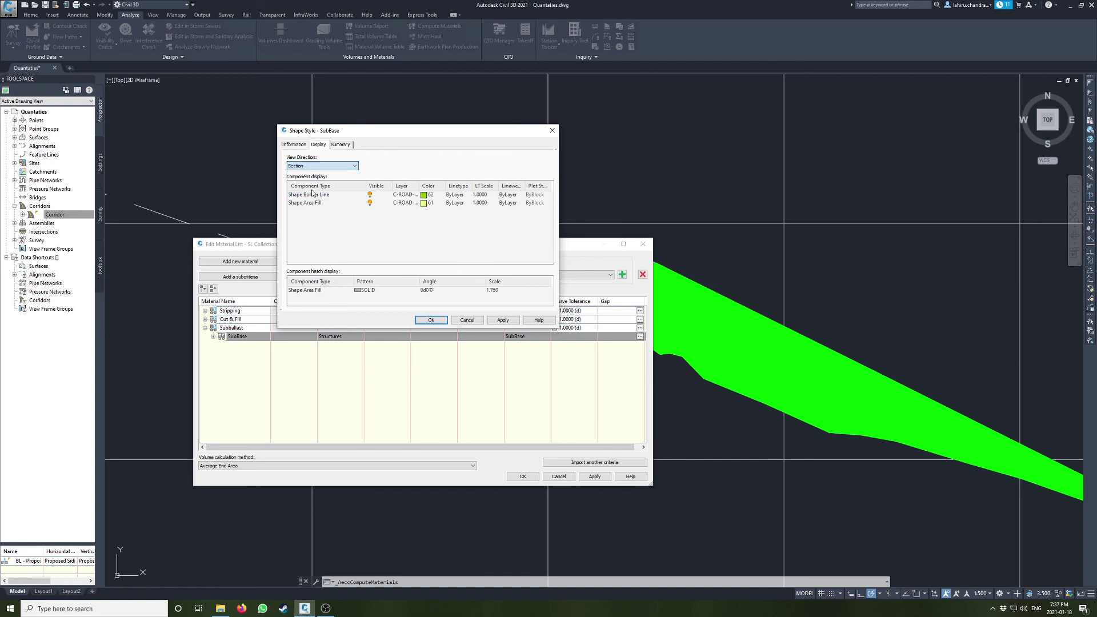
pyautogui.click(438, 320)
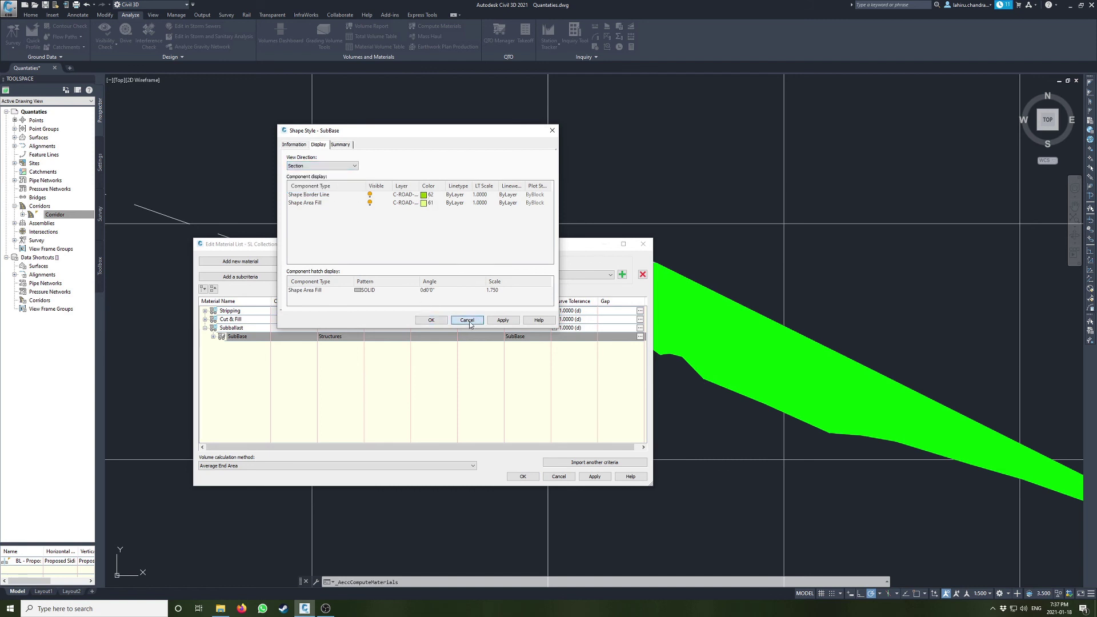
pyautogui.click(399, 241)
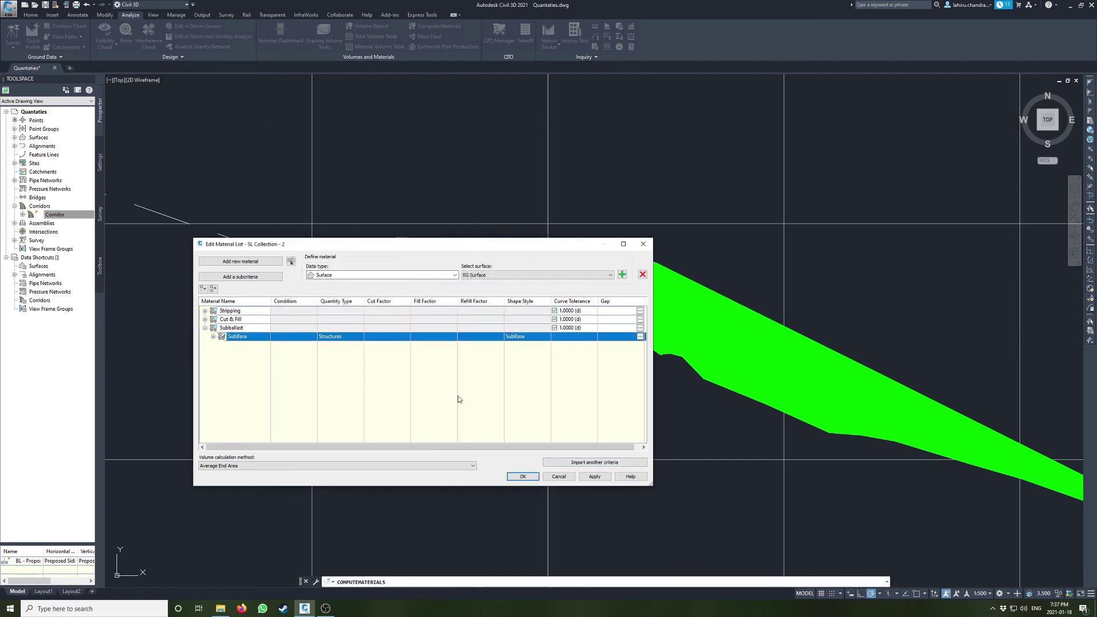
# Step: Apply the edited material list and examine the subballast, cut and fill shapes across the section views
pyautogui.click(522, 476)
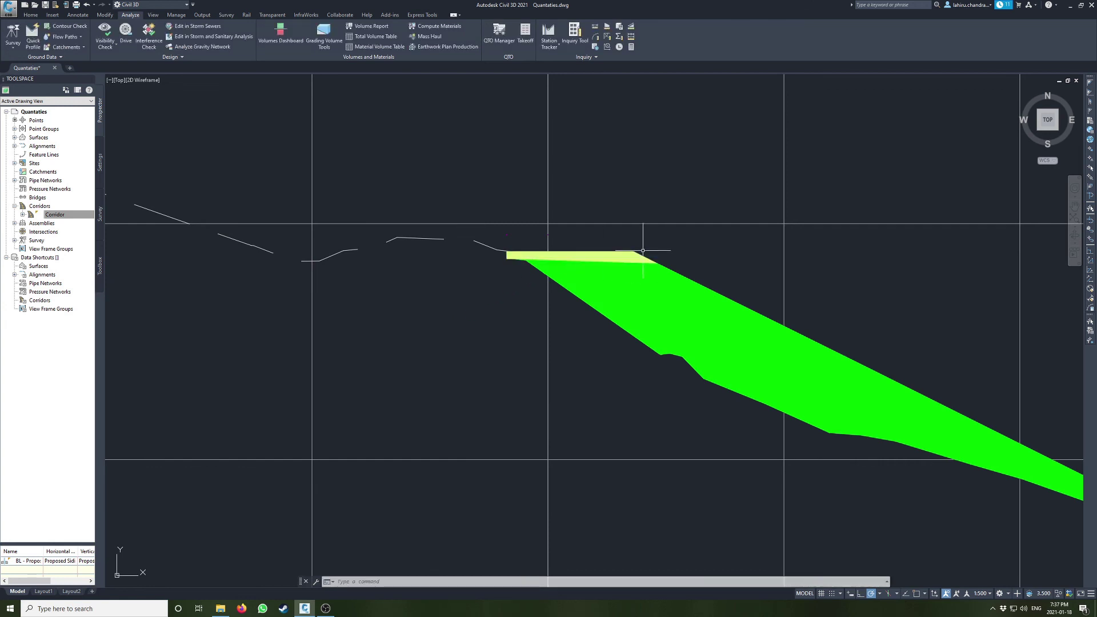
pyautogui.scroll(-5, 598, 251)
pyautogui.scroll(-4, 498, 269)
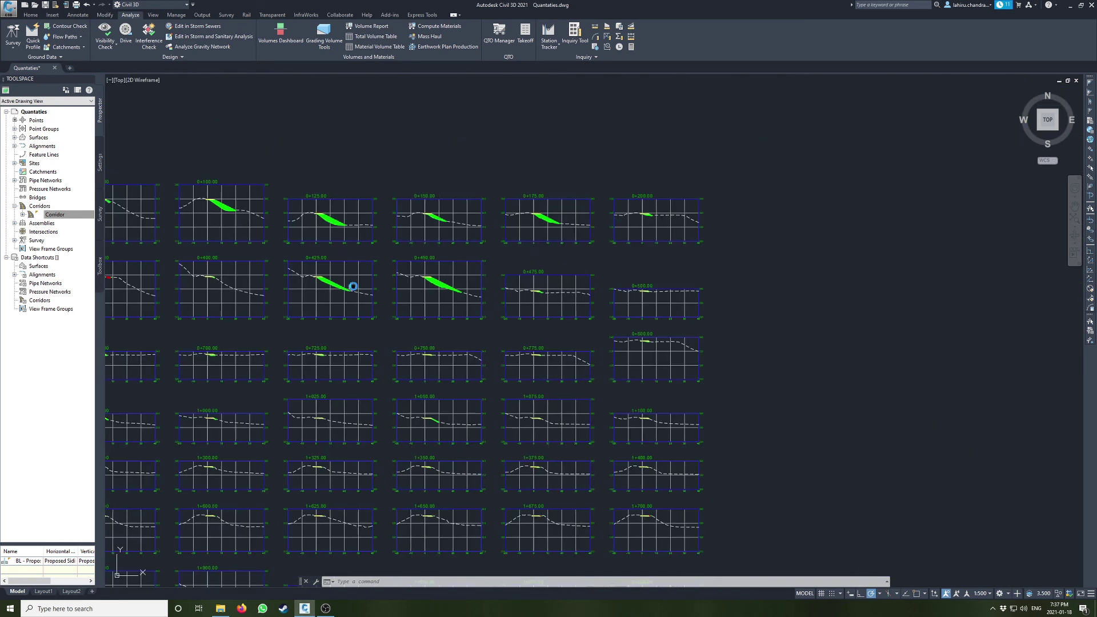
pyautogui.scroll(10, 616, 241)
pyautogui.scroll(-10, 616, 241)
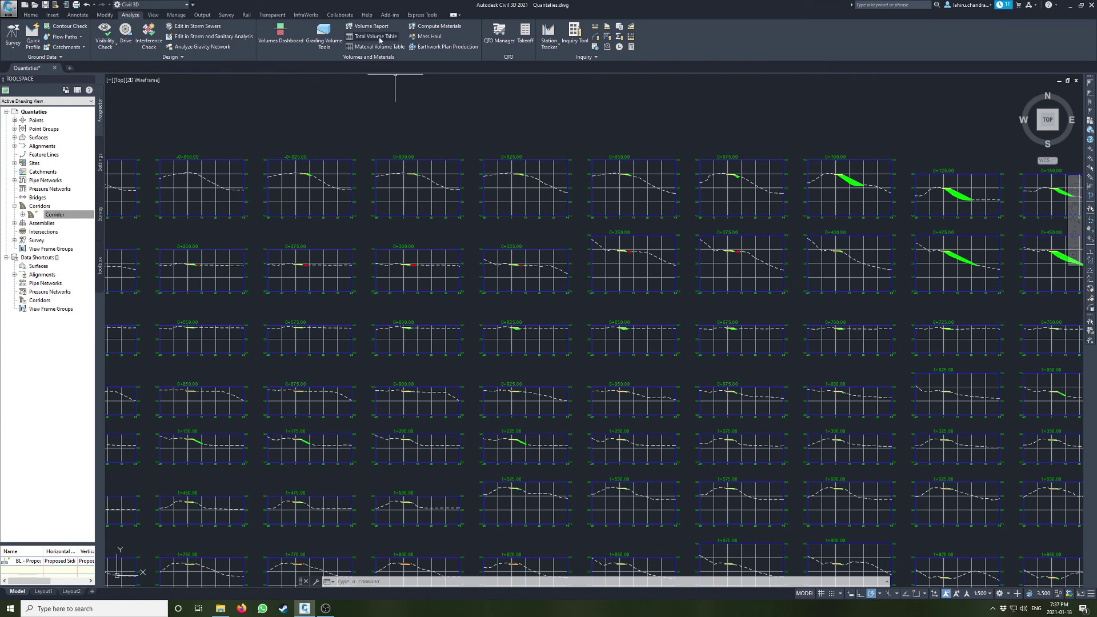
pyautogui.scroll(5, 607, 252)
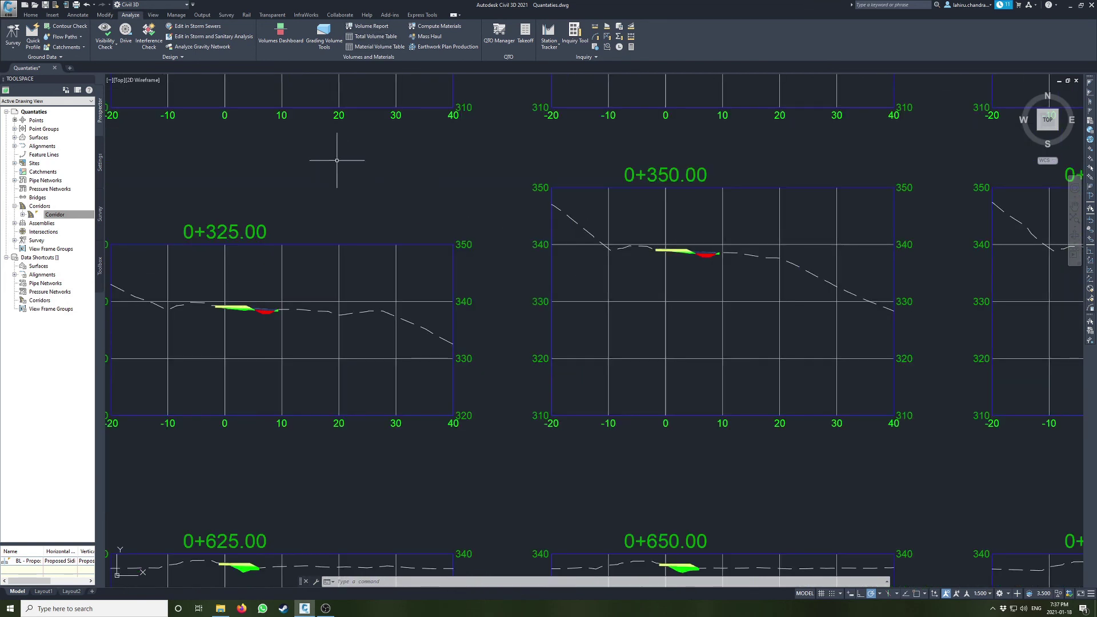
# Step: Start a volume report for the Proposed Siding Track CL alignment and SL Collection - 2, using the Stripping material list
pyautogui.click(370, 26)
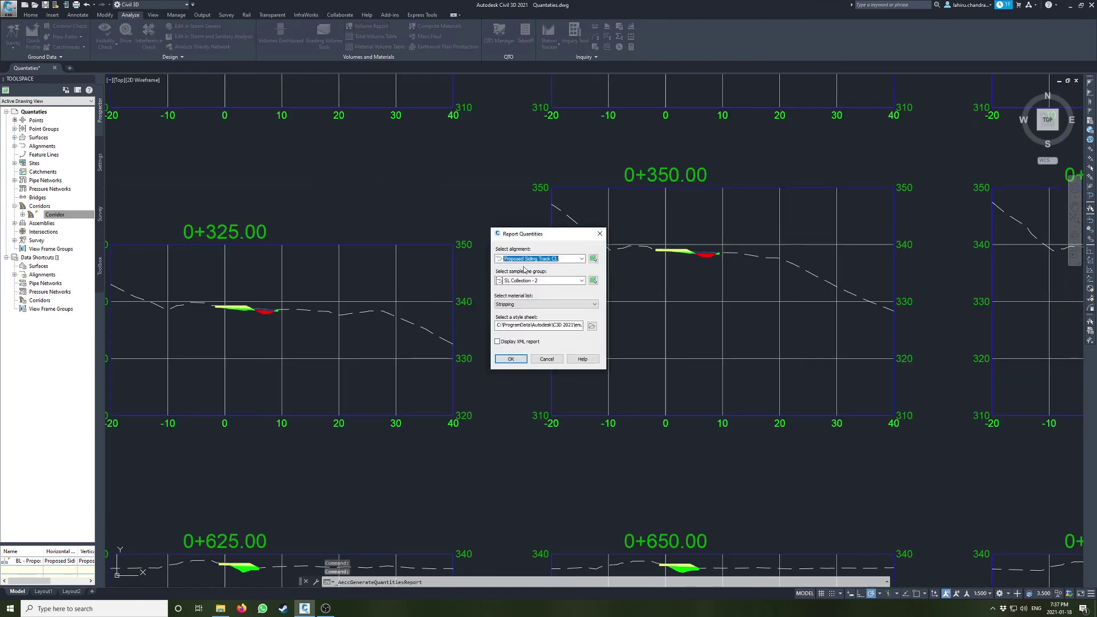
pyautogui.click(538, 280)
pyautogui.click(530, 303)
pyautogui.click(530, 309)
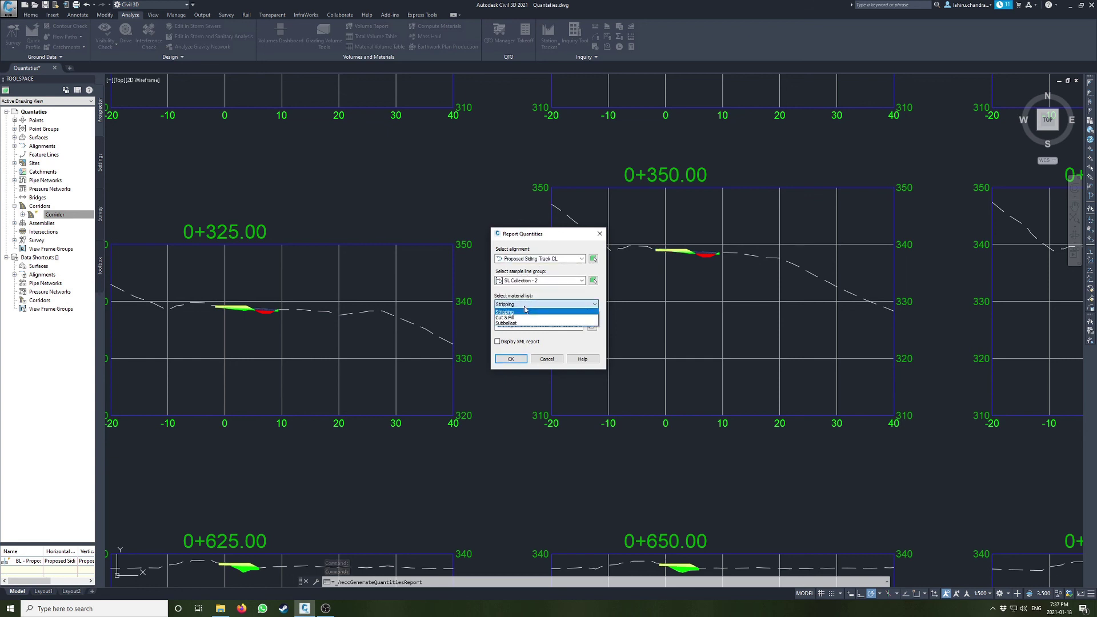
pyautogui.click(509, 313)
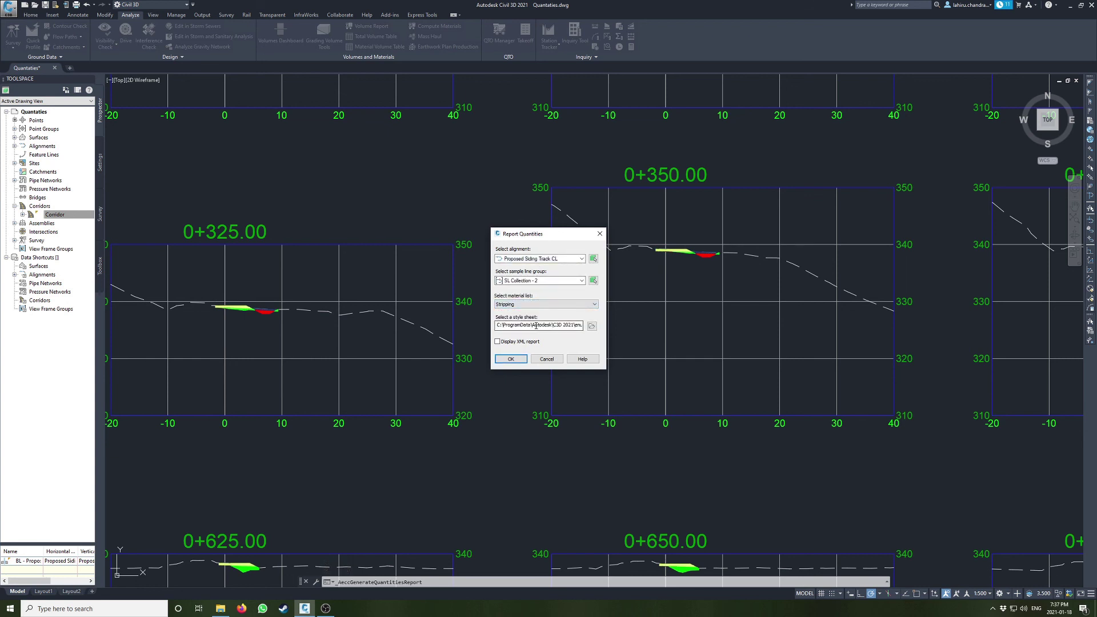
# Step: Set the Select Material XSL file as the report's style sheet
pyautogui.click(593, 327)
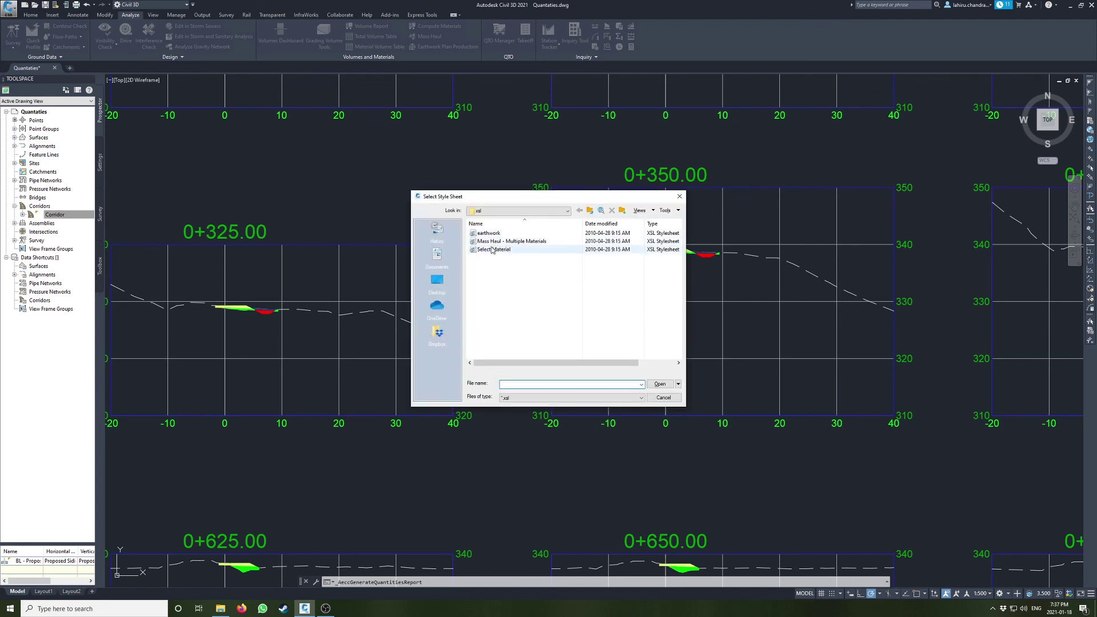
pyautogui.click(491, 249)
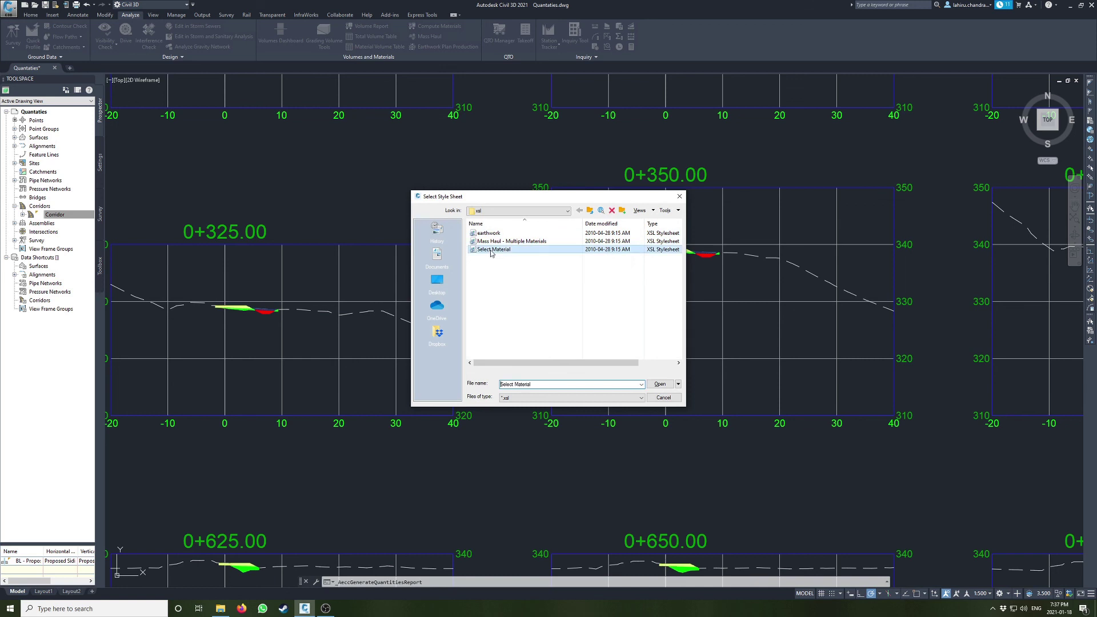
pyautogui.click(660, 384)
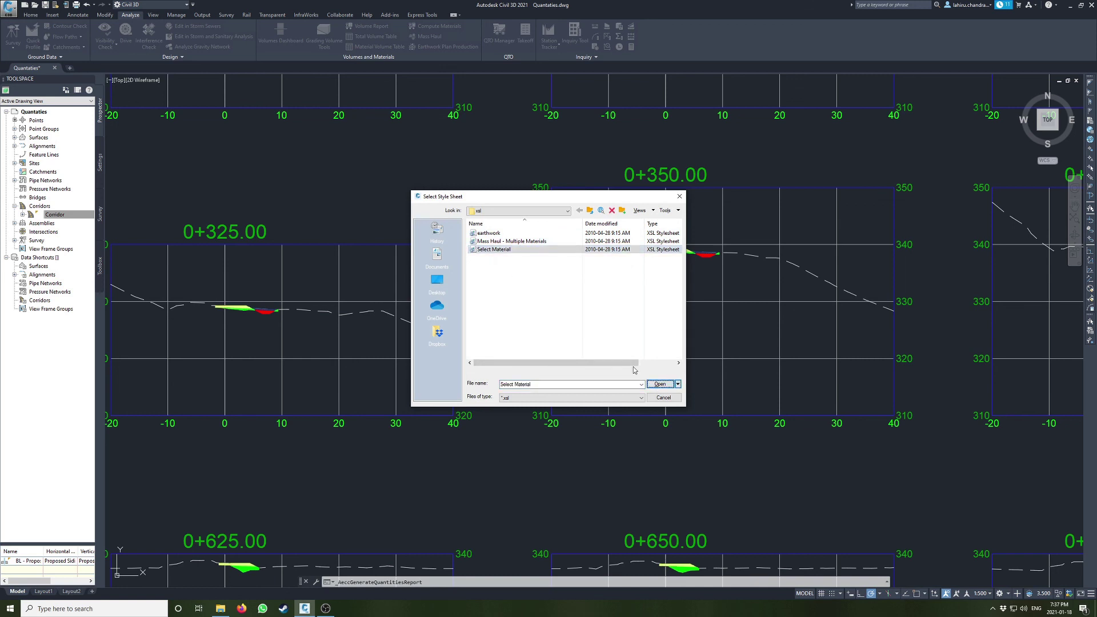
pyautogui.click(660, 386)
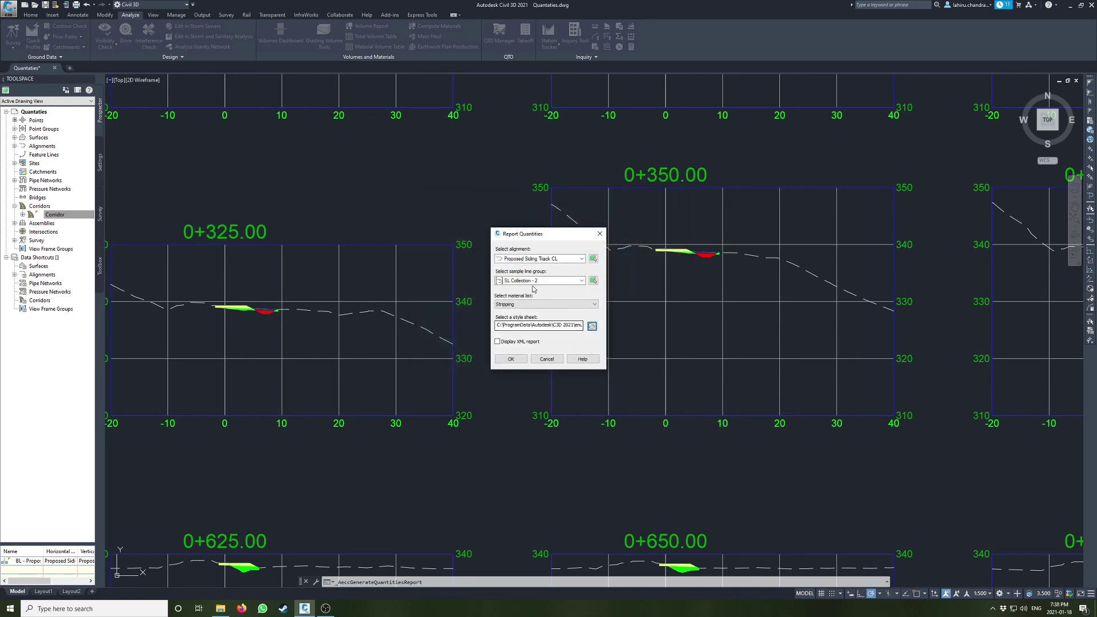
# Step: Generate the stripping report, allow scripts to run in the browser, and postpone the Internet Explorer 11 setup
pyautogui.click(510, 359)
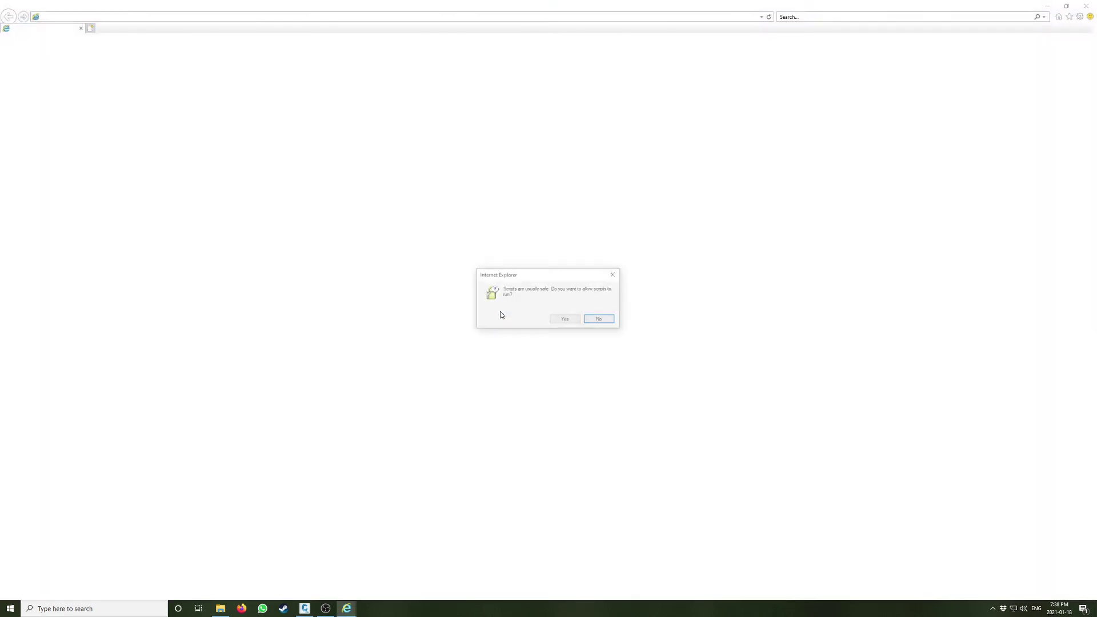
pyautogui.click(575, 322)
pyautogui.click(566, 320)
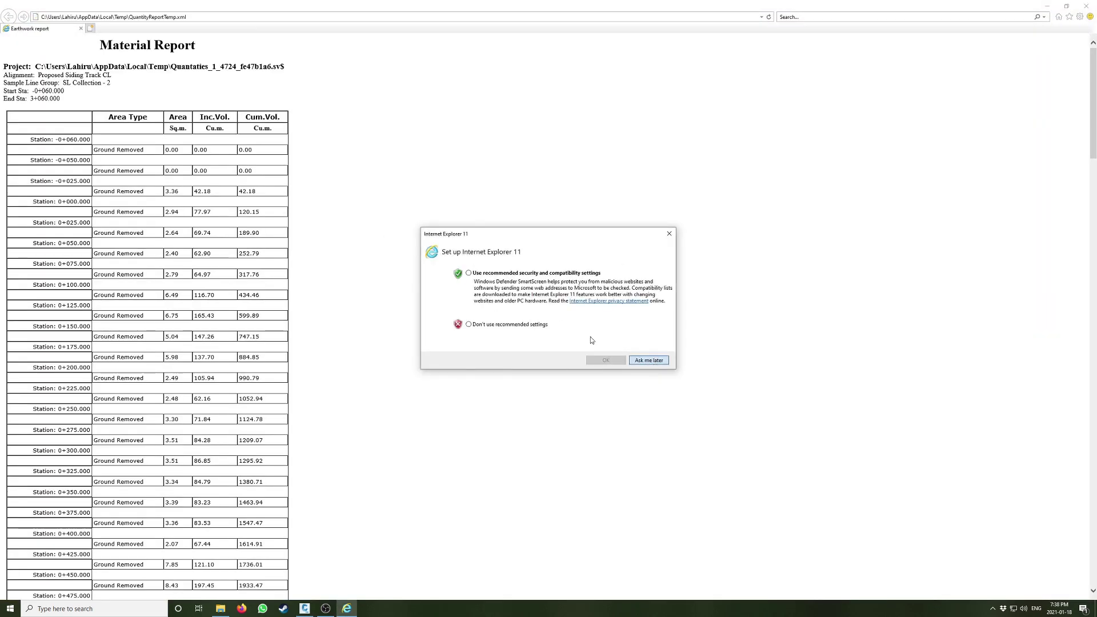
pyautogui.click(649, 360)
# Step: Look through the stripping areas and volumes by station in the Material Report, selecting the report's entire contents
pyautogui.scroll(-20, 258, 229)
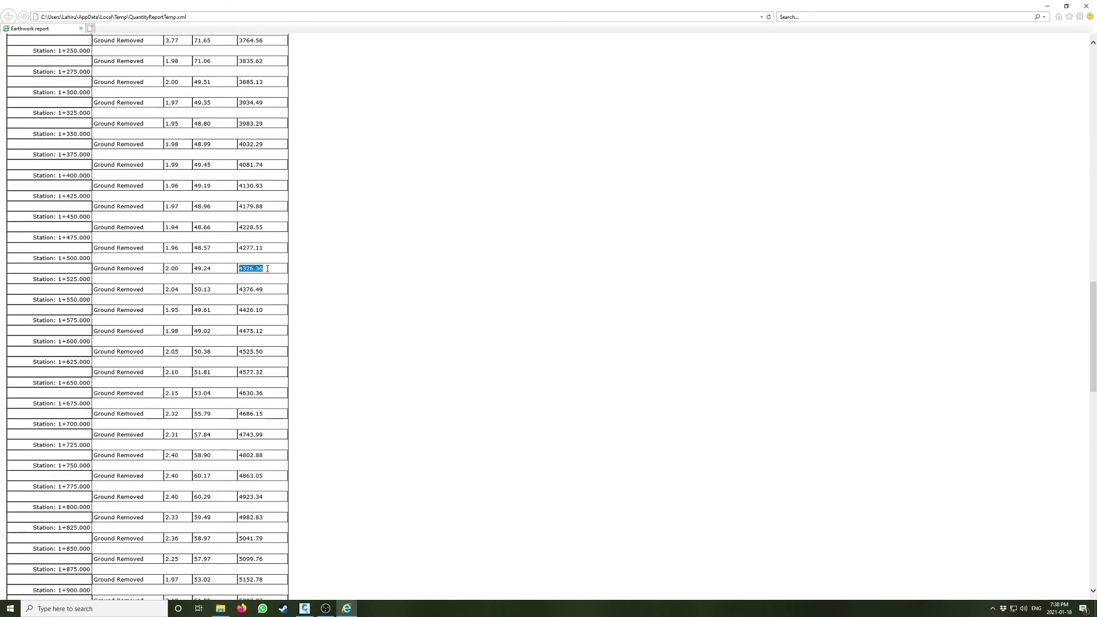
pyautogui.scroll(20, 269, 274)
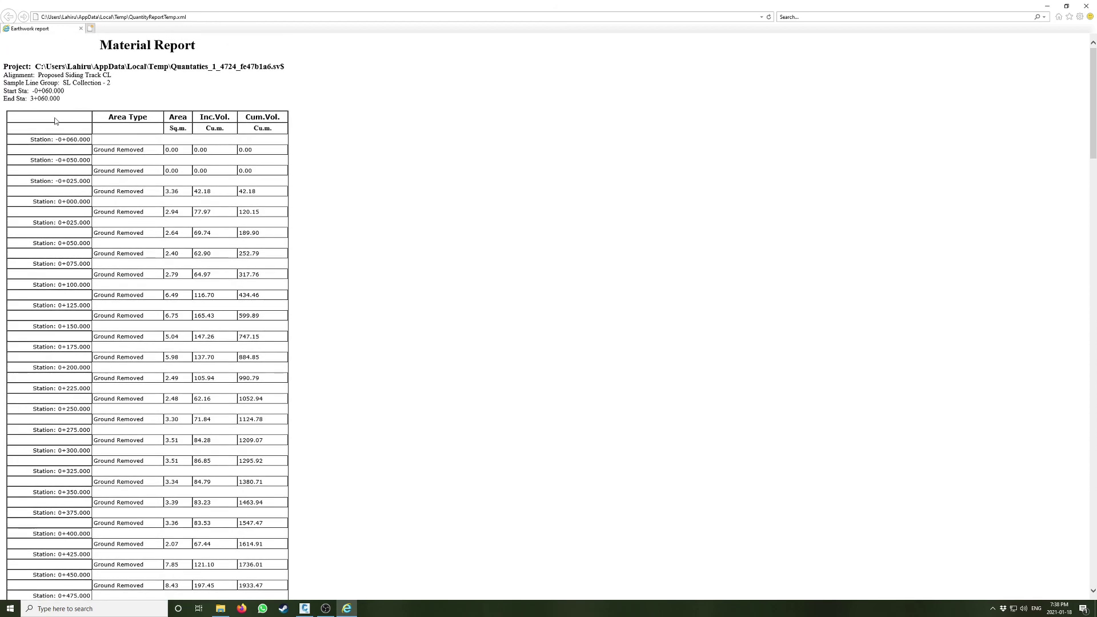
pyautogui.moveTo(32, 115); pyautogui.dragTo(331, 587)
pyautogui.click(276, 427)
pyautogui.hotkey('ctrl', 'a')
pyautogui.scroll(-20, 269, 395)
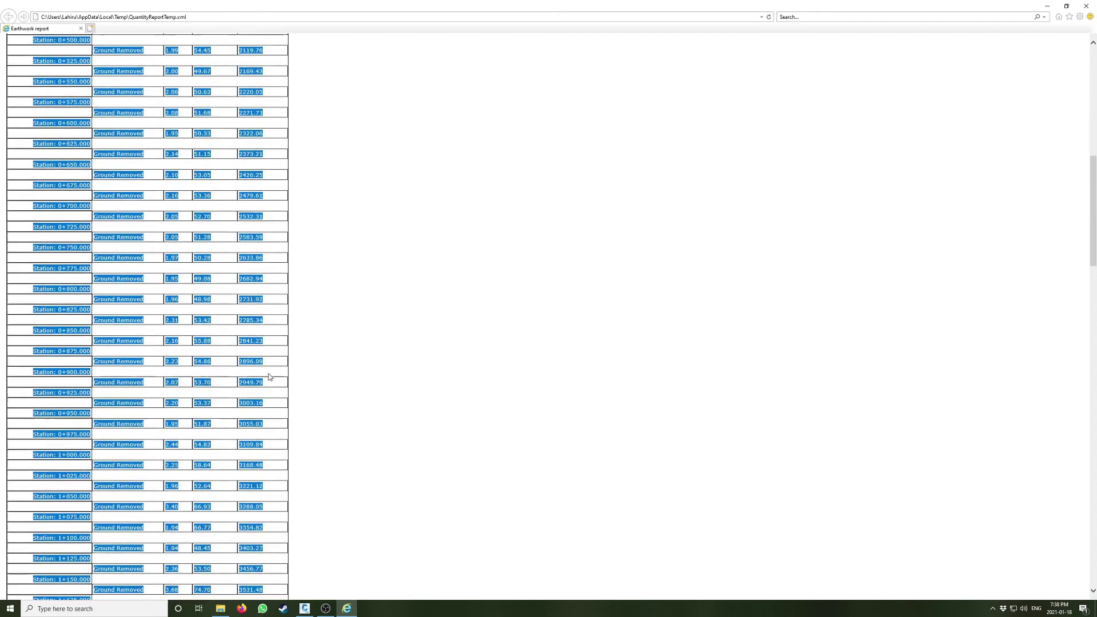
pyautogui.scroll(-5, 271, 391)
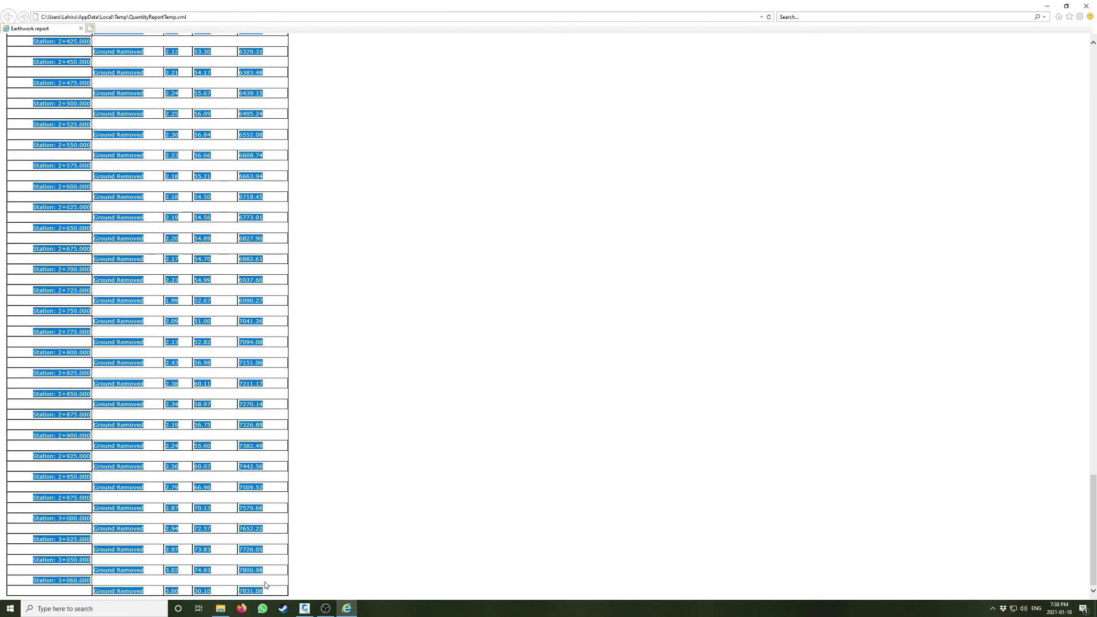
# Step: Clear the selection, review the Material Report from its first station to the final cumulative volume, and close the report
pyautogui.click(86, 608)
pyautogui.click(492, 403)
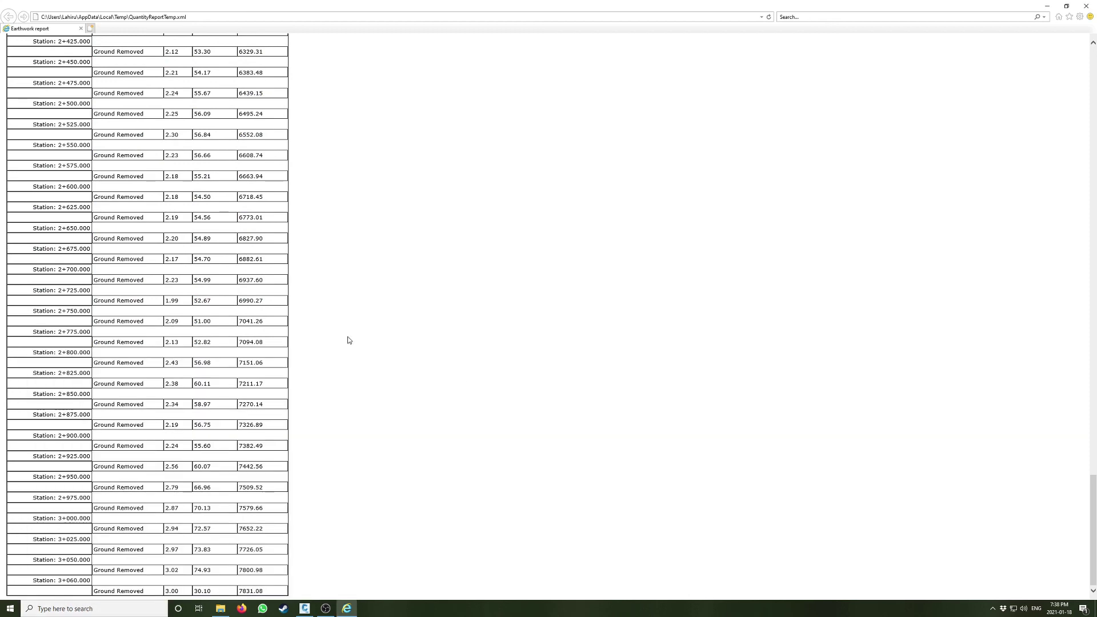
pyautogui.scroll(20, 348, 341)
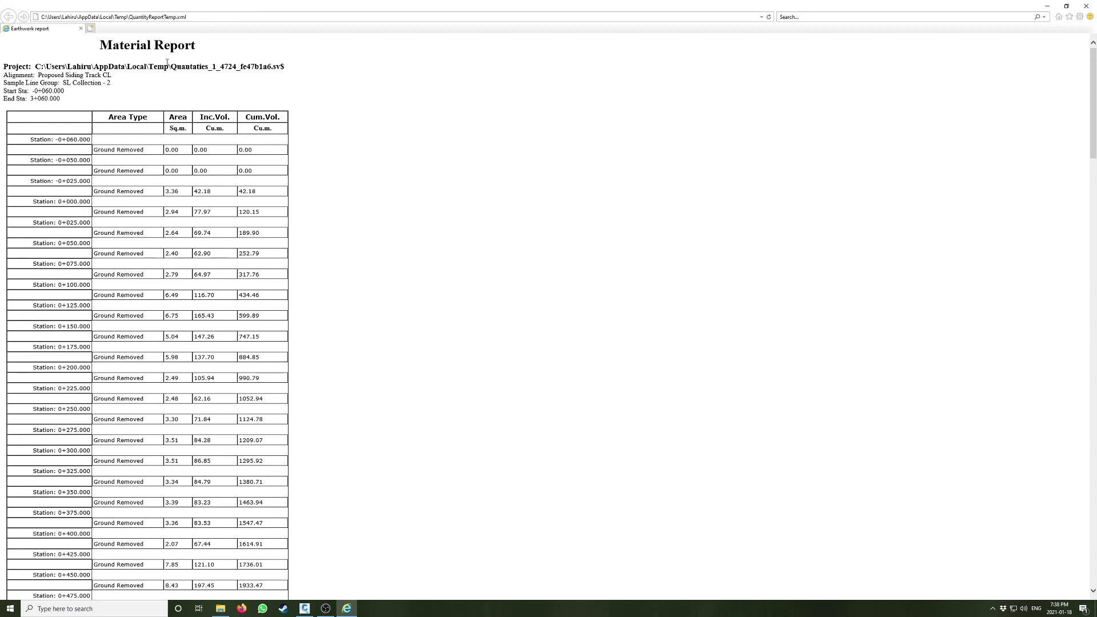
pyautogui.scroll(-20, 266, 268)
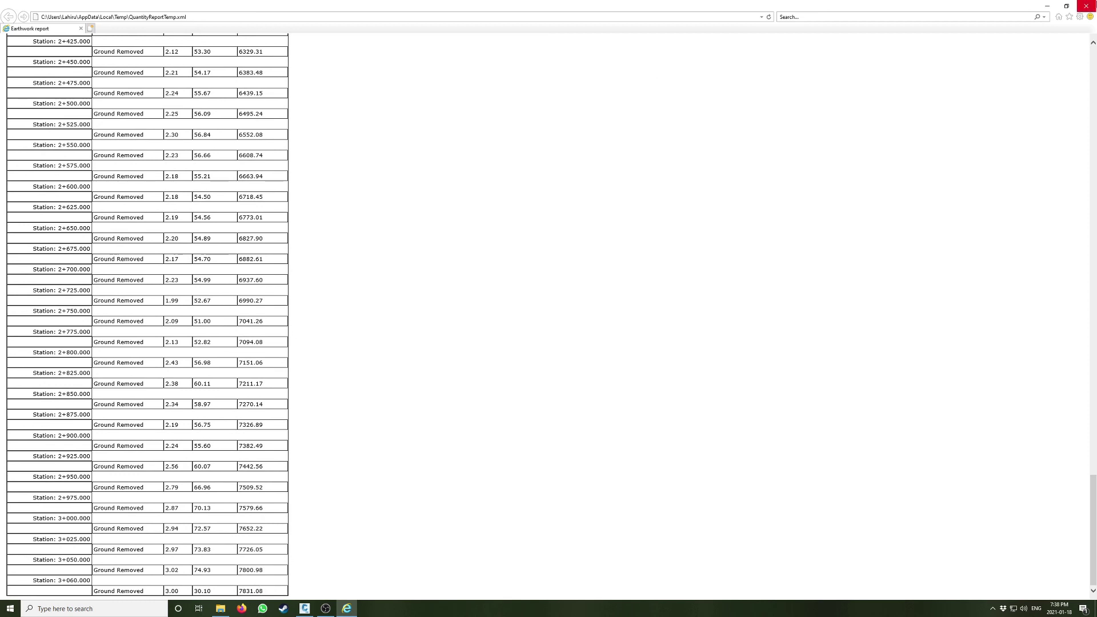
pyautogui.click(1086, 5)
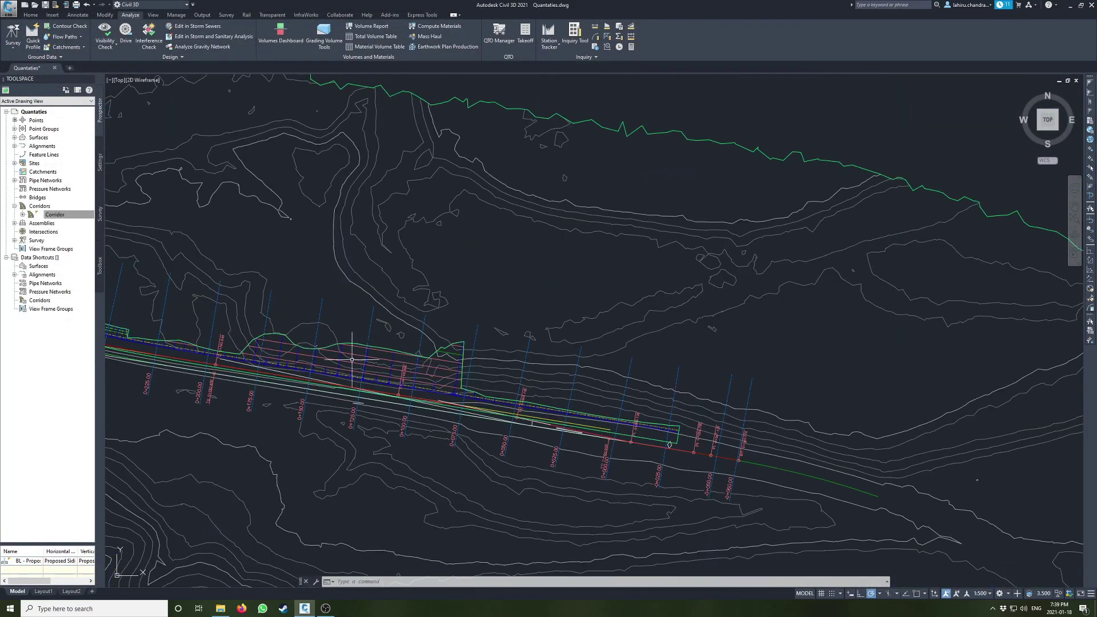